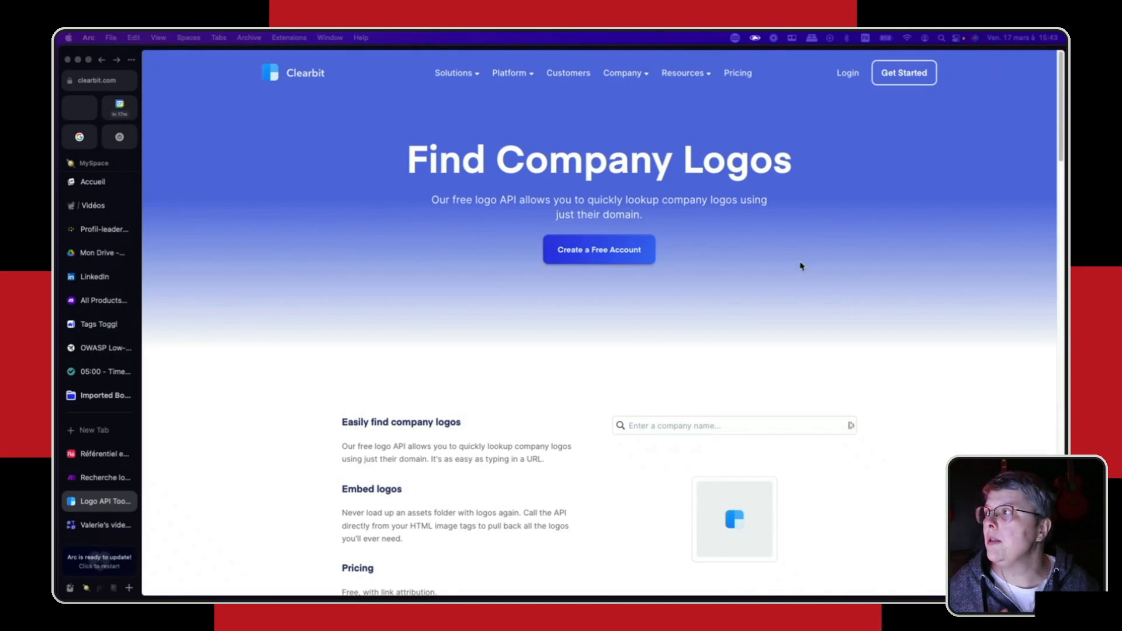
pyautogui.click(104, 86)
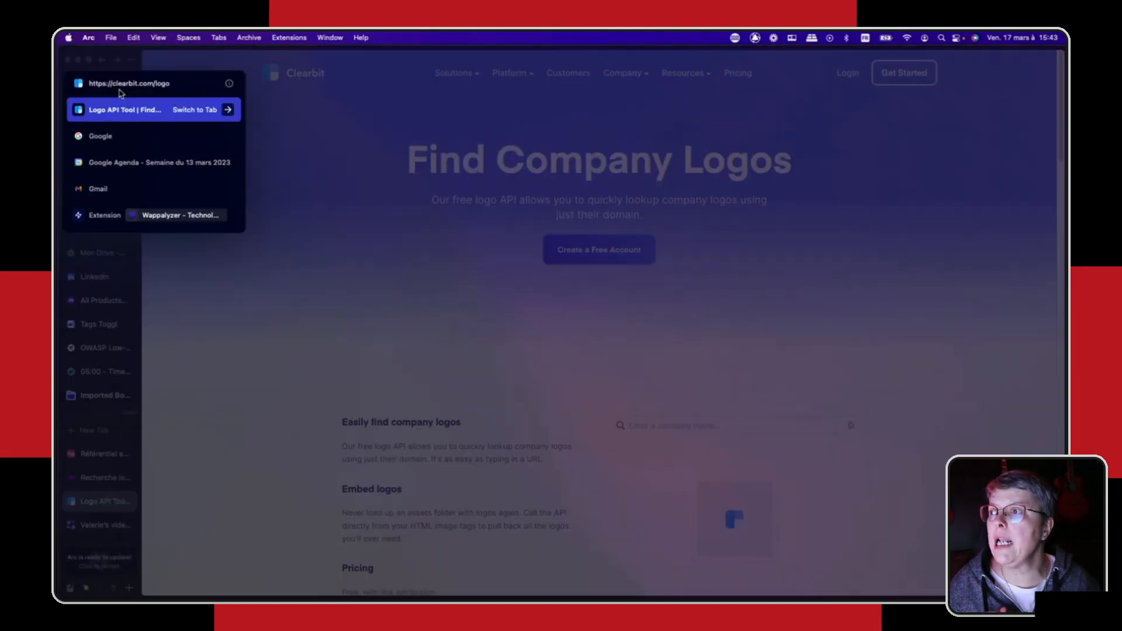
pyautogui.click(380, 247)
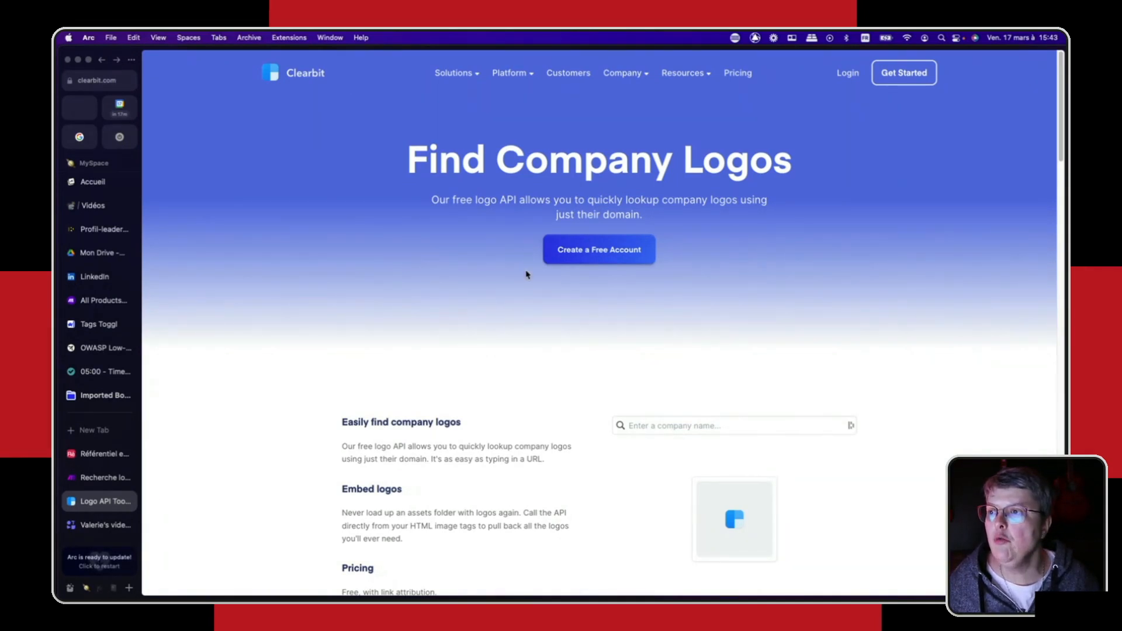
pyautogui.moveTo(434, 199); pyautogui.dragTo(567, 200)
pyautogui.click(616, 203)
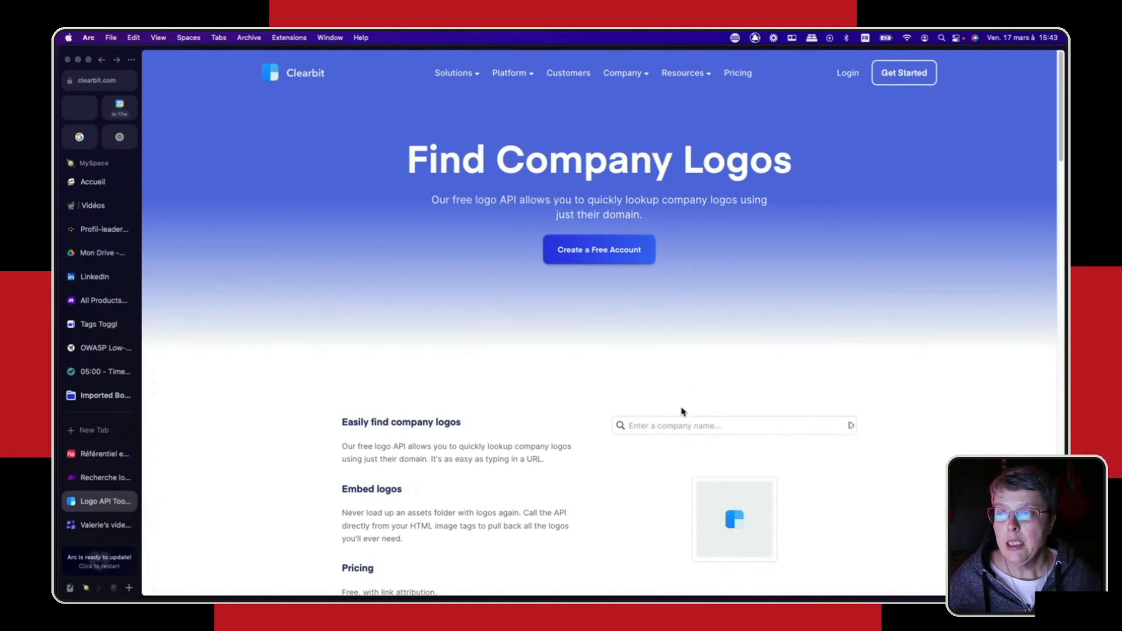
# - Look up "apple" in Clearbit's company logo search and choose Apple (apple.com)
pyautogui.click(634, 425)
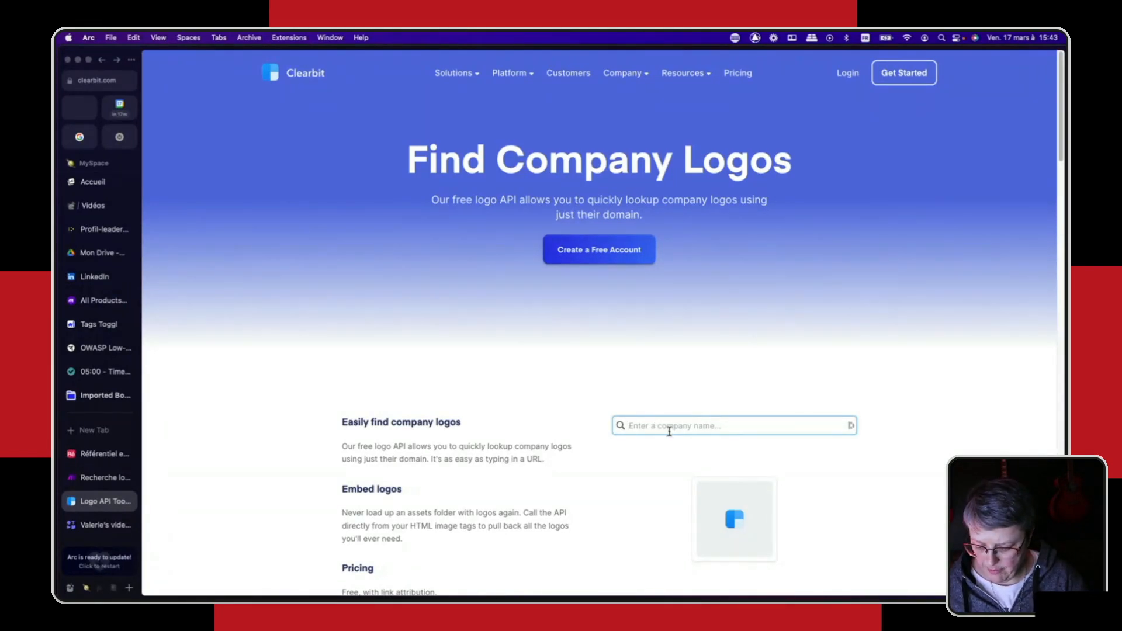
pyautogui.write('apple')
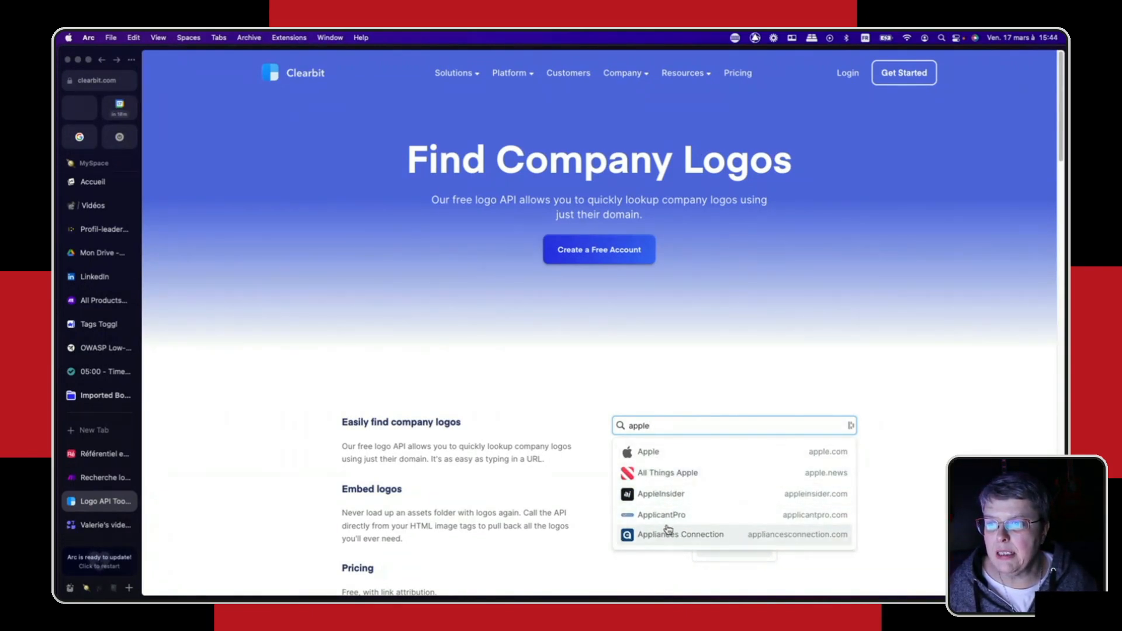
pyautogui.click(653, 456)
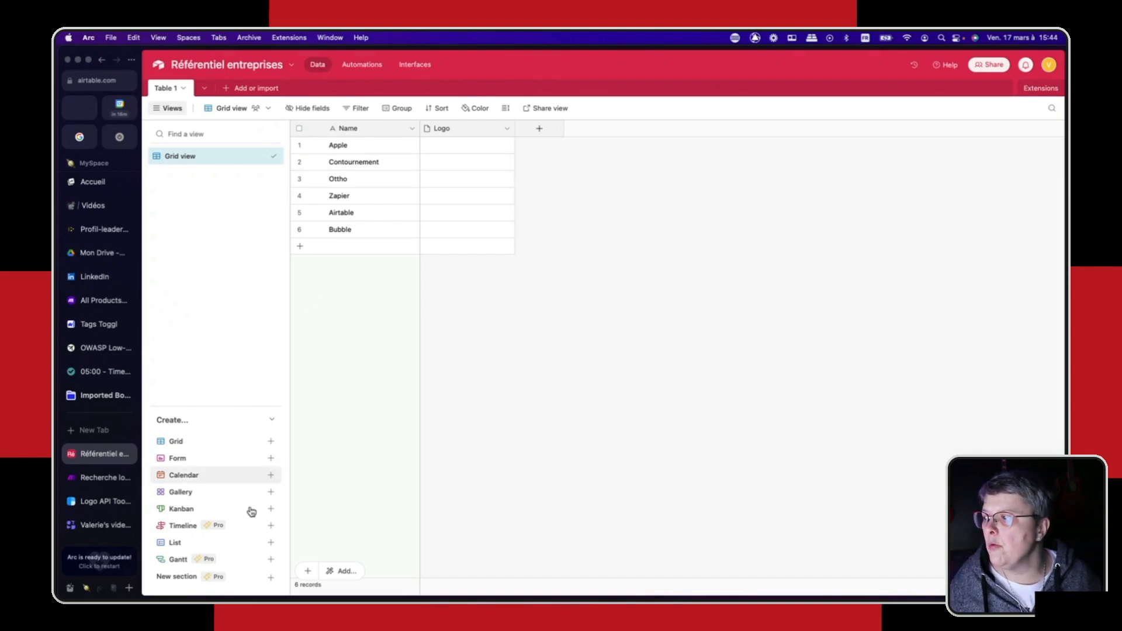
# - Return to the Clearbit logo page and view the image options offered for the Apple logo
pyautogui.hotkey('ctrl', 'Tab')
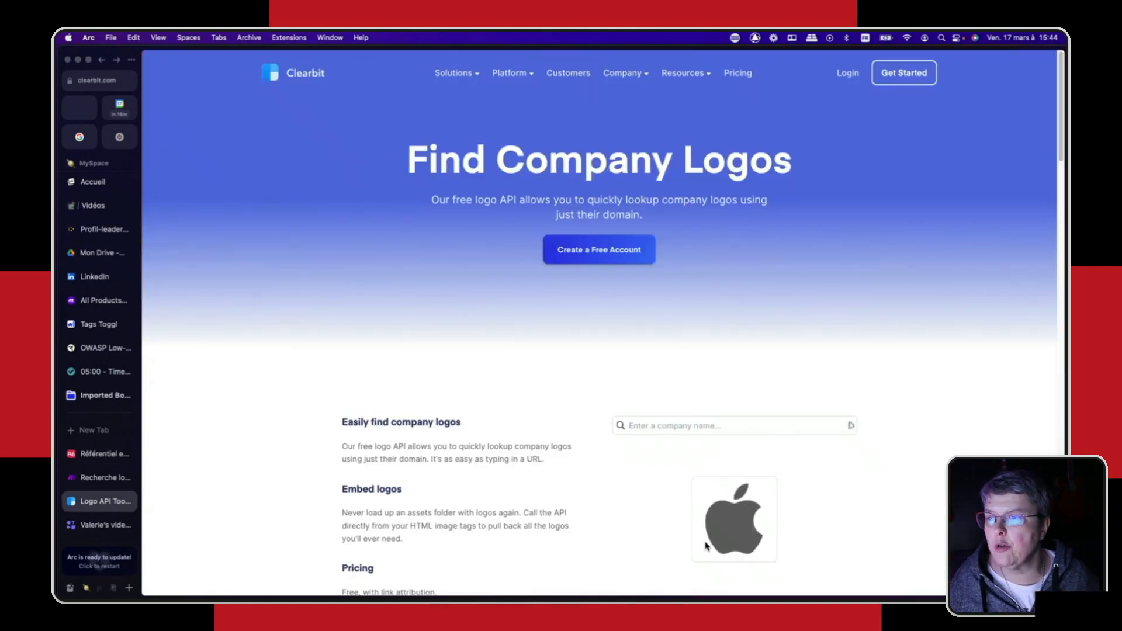
pyautogui.rightClick(736, 522)
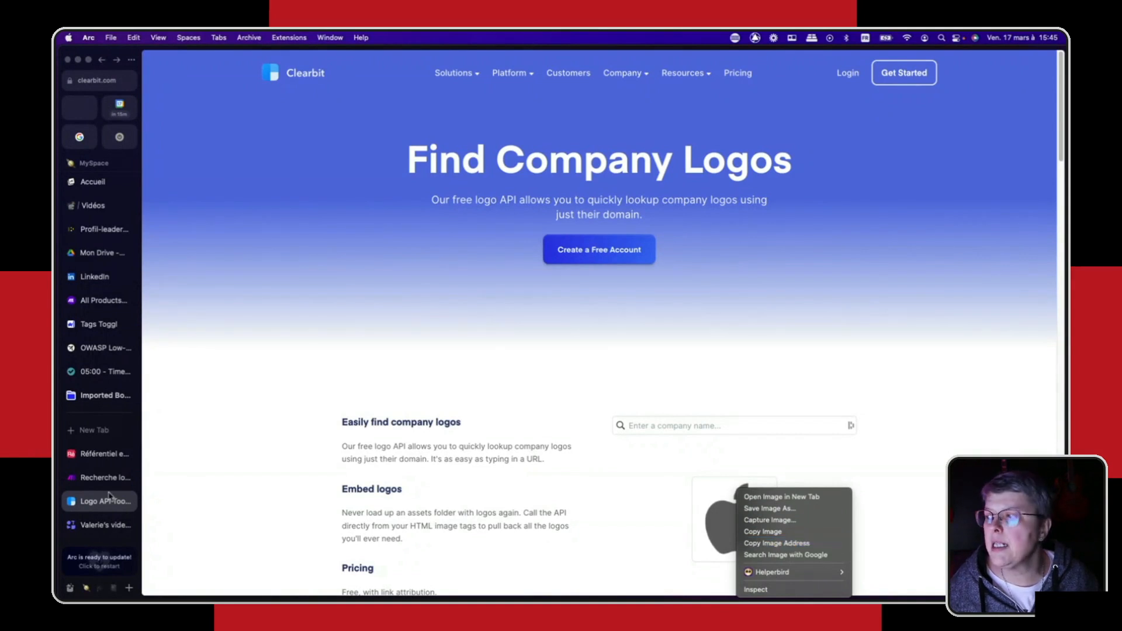
pyautogui.press('Escape')
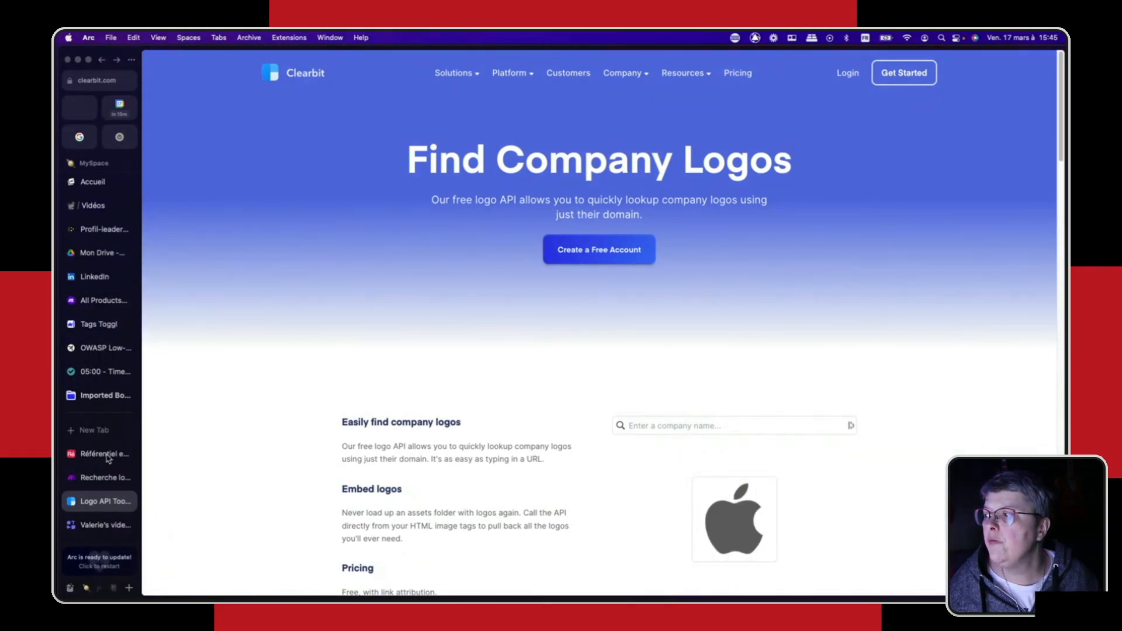
# - Switch to the Référentiel entreprises base, view the file upload window for Apple's Logo cell, and close it
pyautogui.click(101, 455)
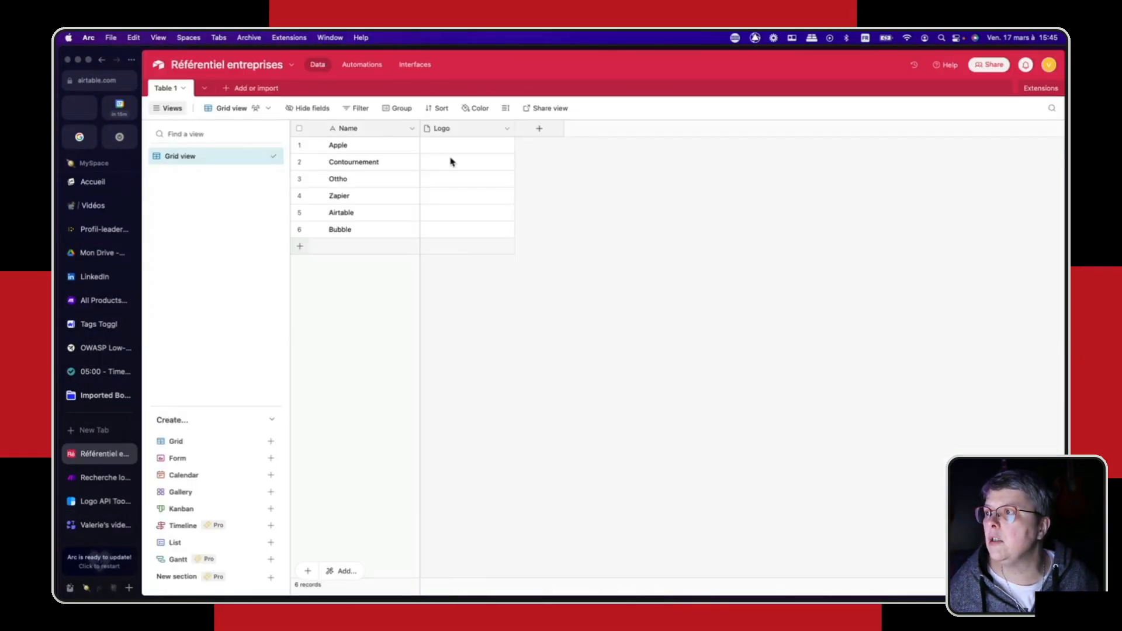
pyautogui.click(432, 145)
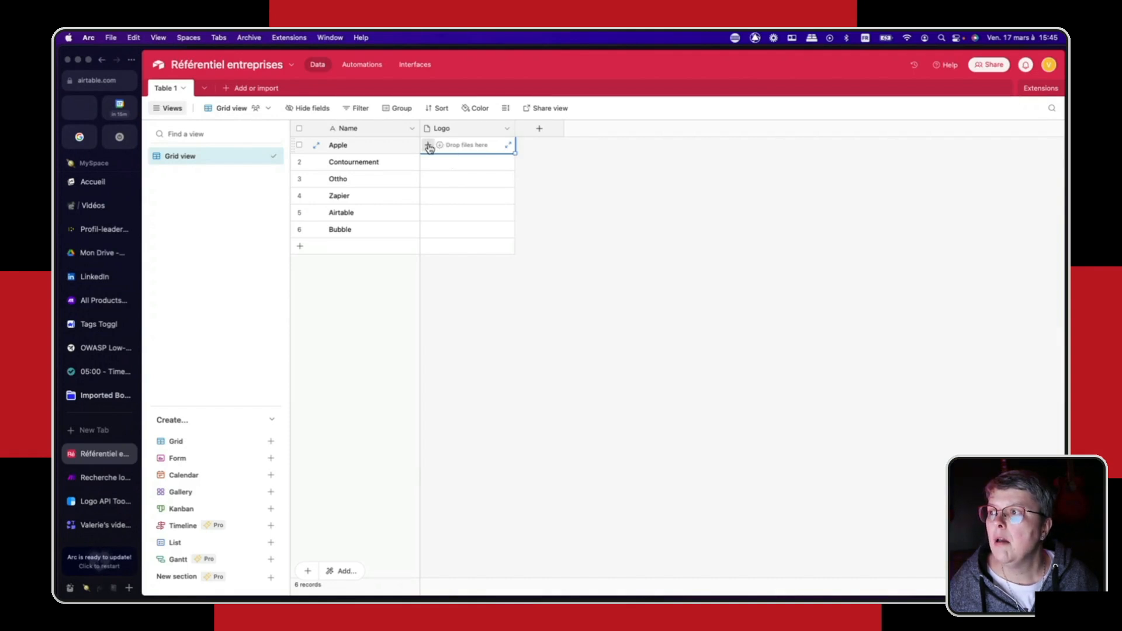
pyautogui.click(429, 145)
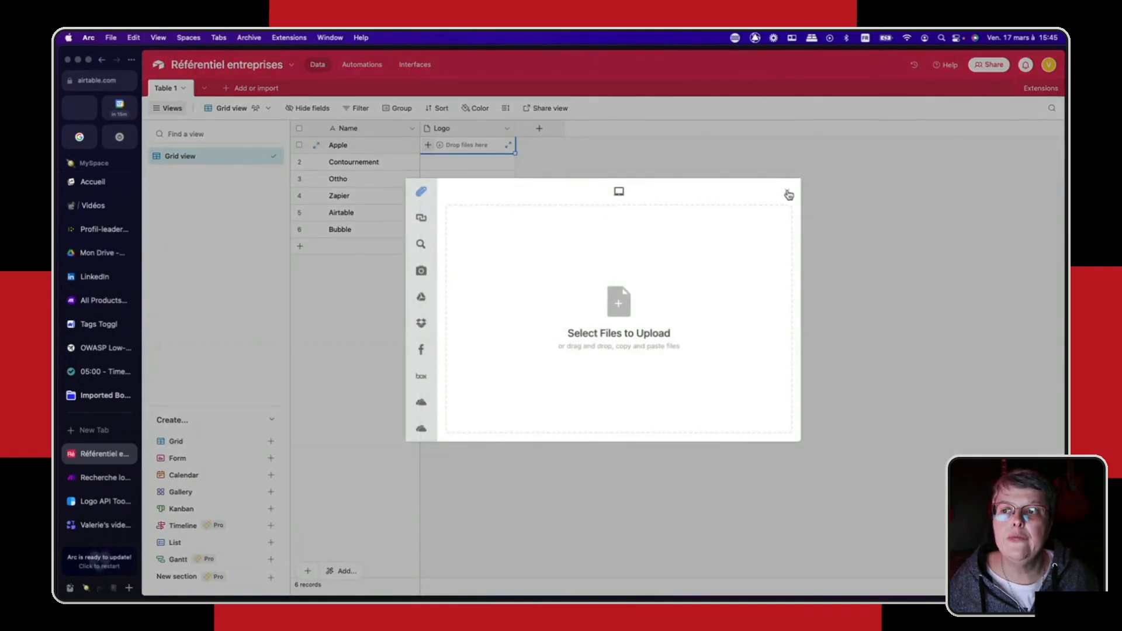
pyautogui.click(789, 195)
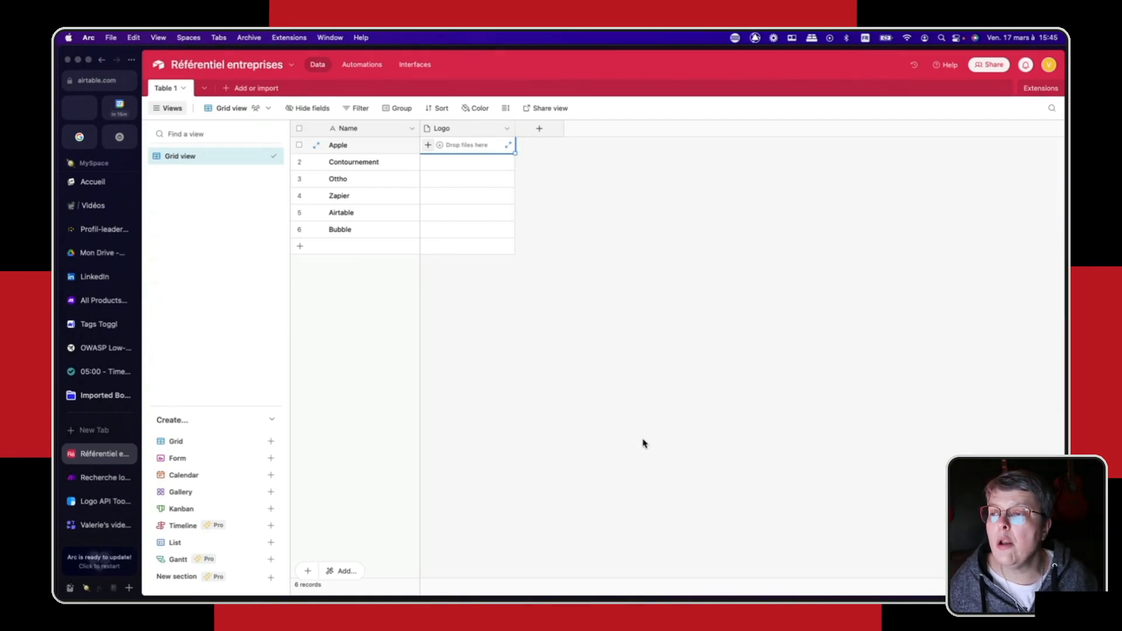
# - Copy the image address of the Apple logo shown on the Clearbit page
pyautogui.click(89, 504)
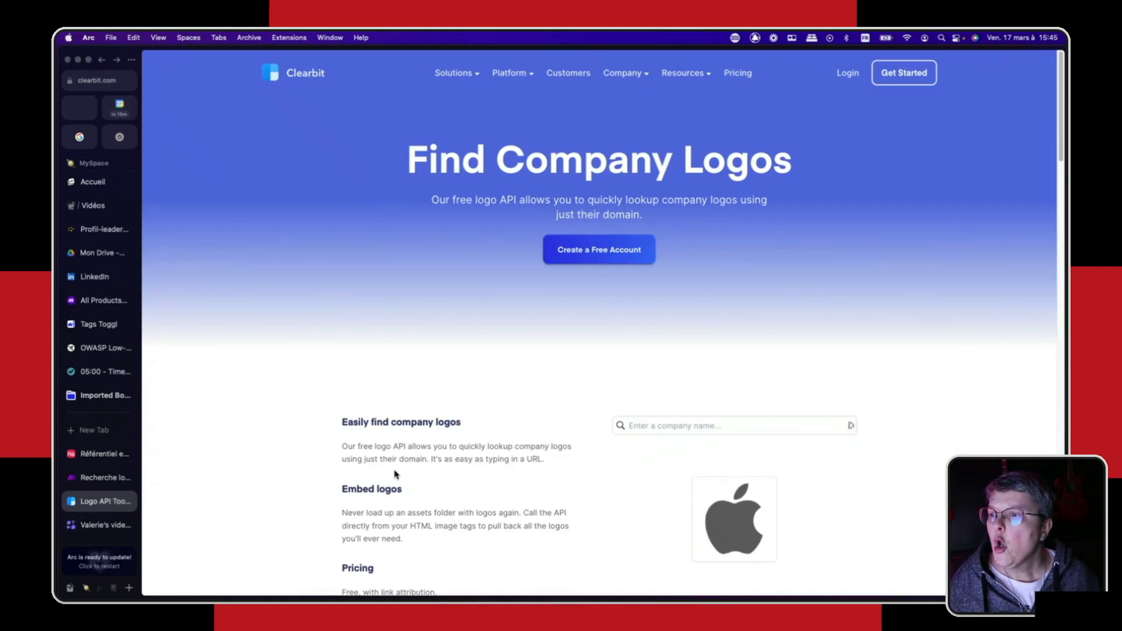
pyautogui.rightClick(753, 508)
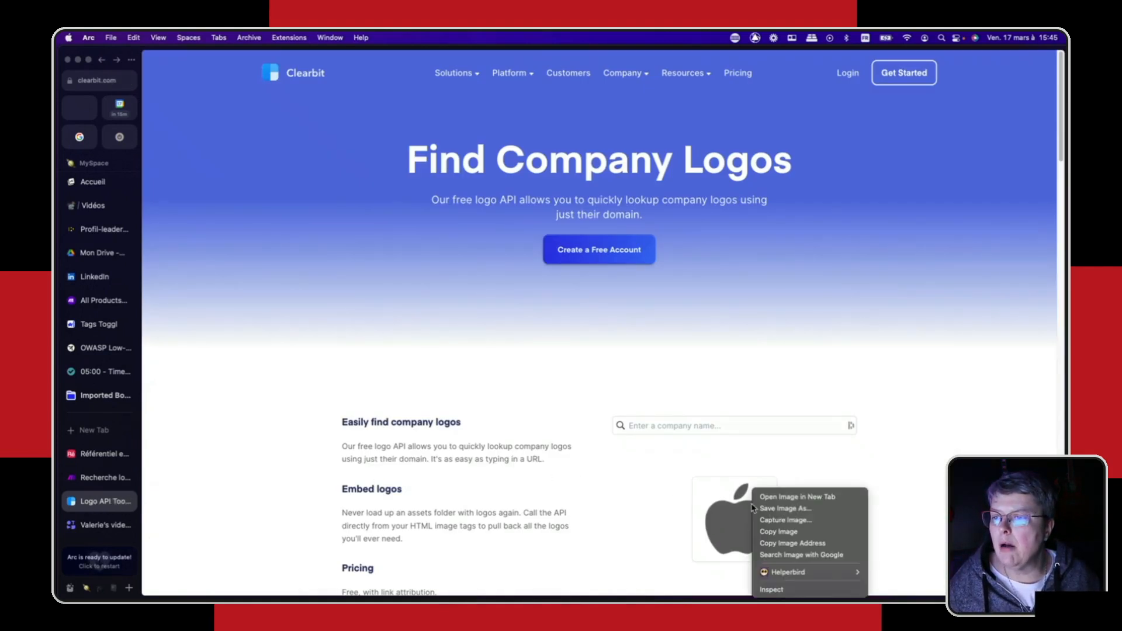
pyautogui.click(802, 546)
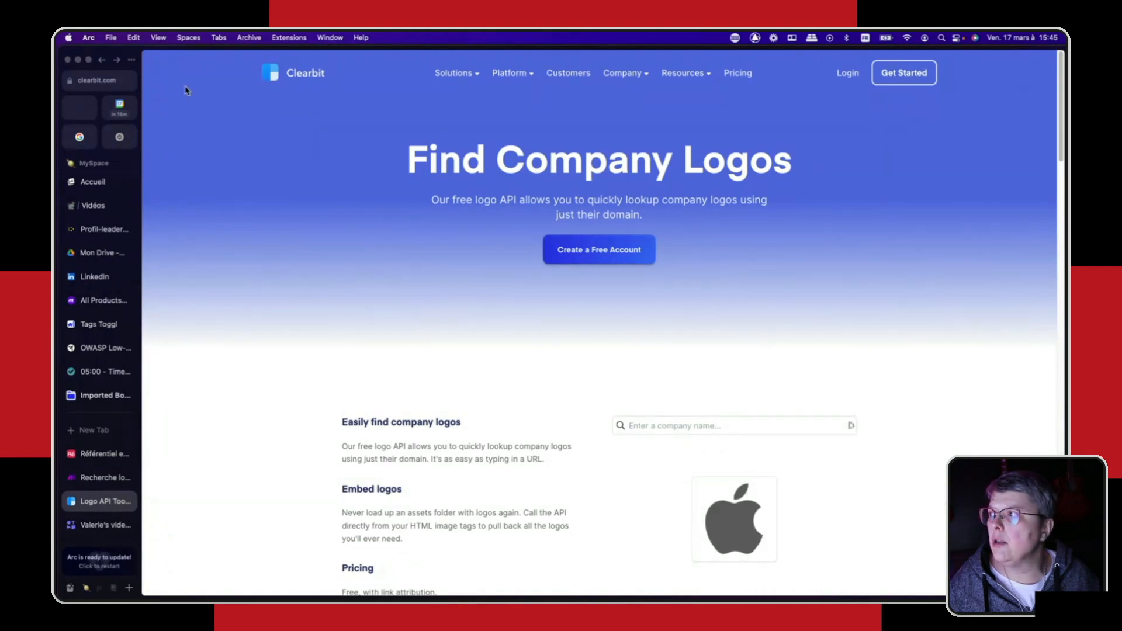
pyautogui.click(91, 85)
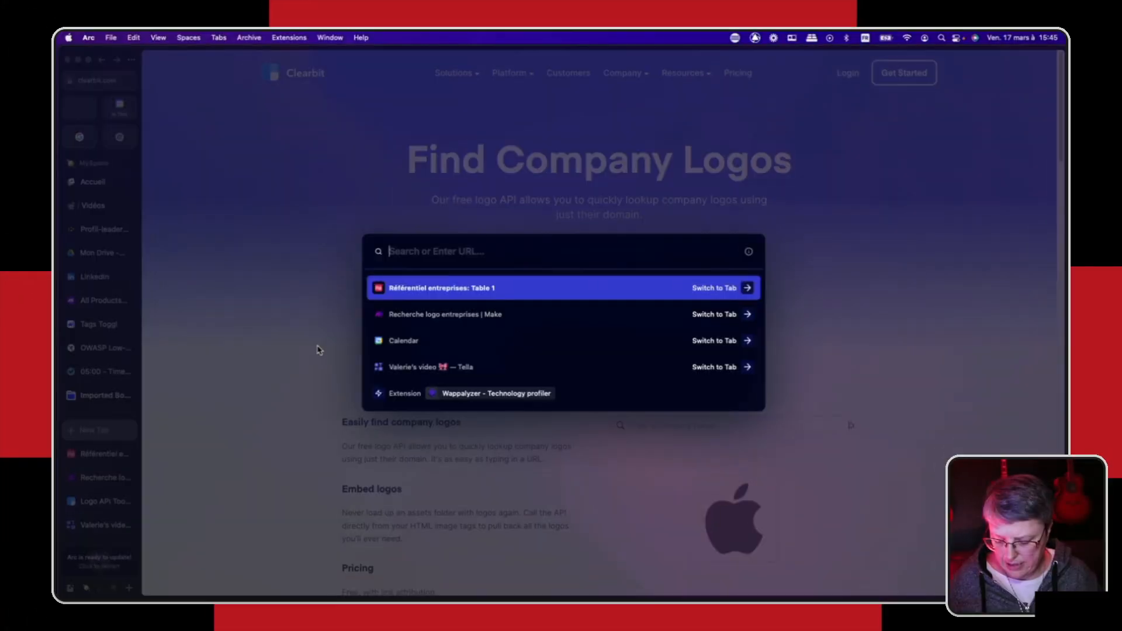
pyautogui.press('super+v')
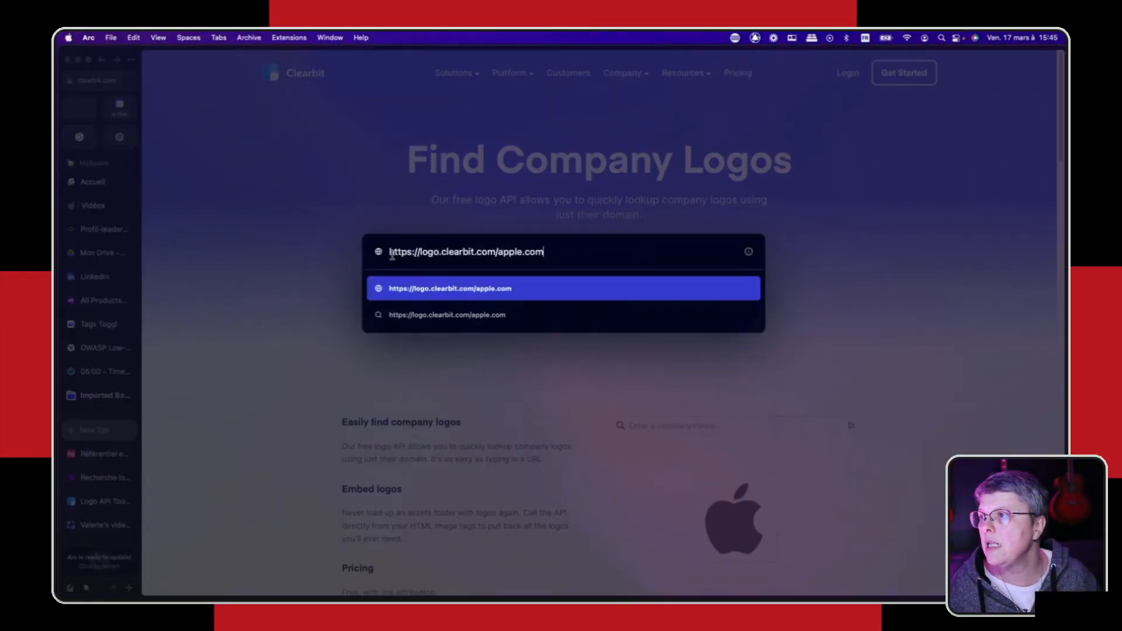
pyautogui.moveTo(389, 251); pyautogui.dragTo(550, 252)
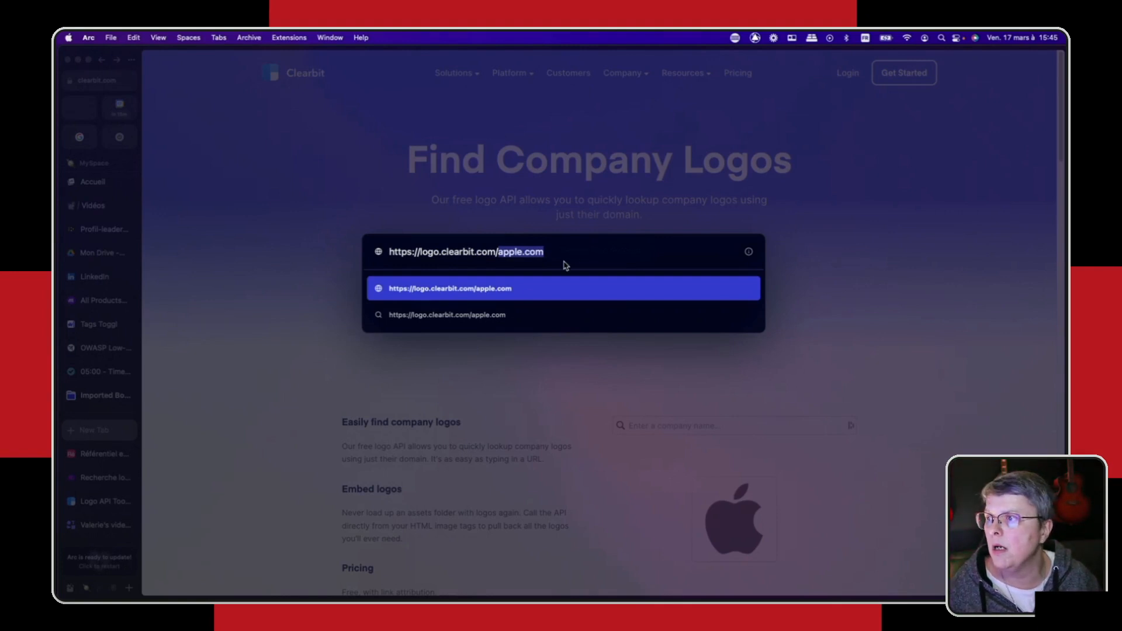
pyautogui.click(575, 250)
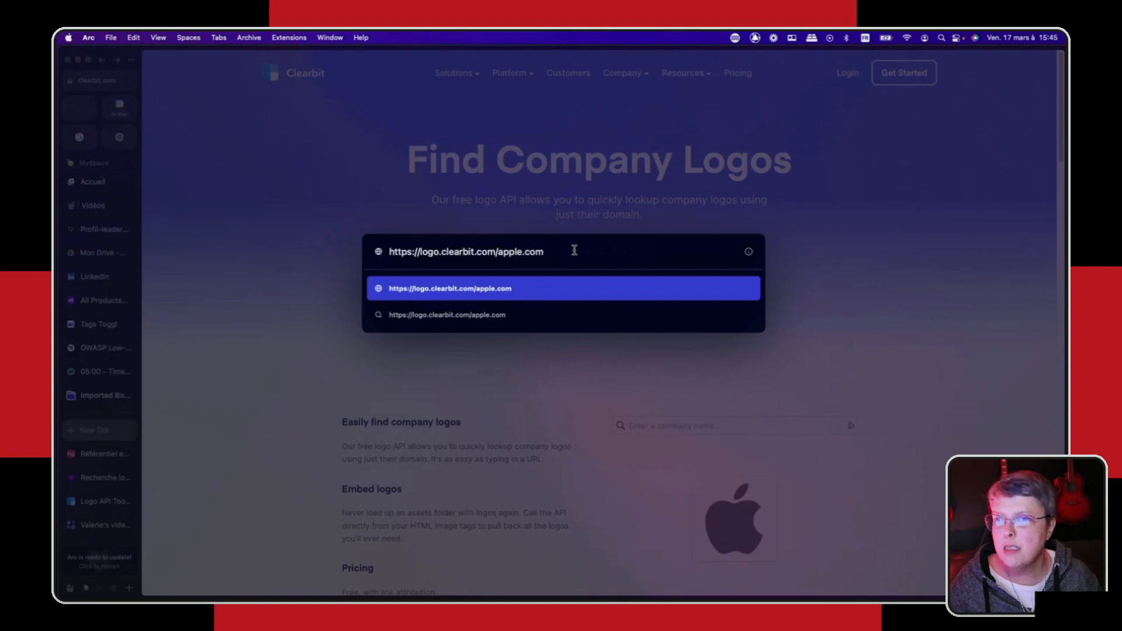
pyautogui.press('Return')
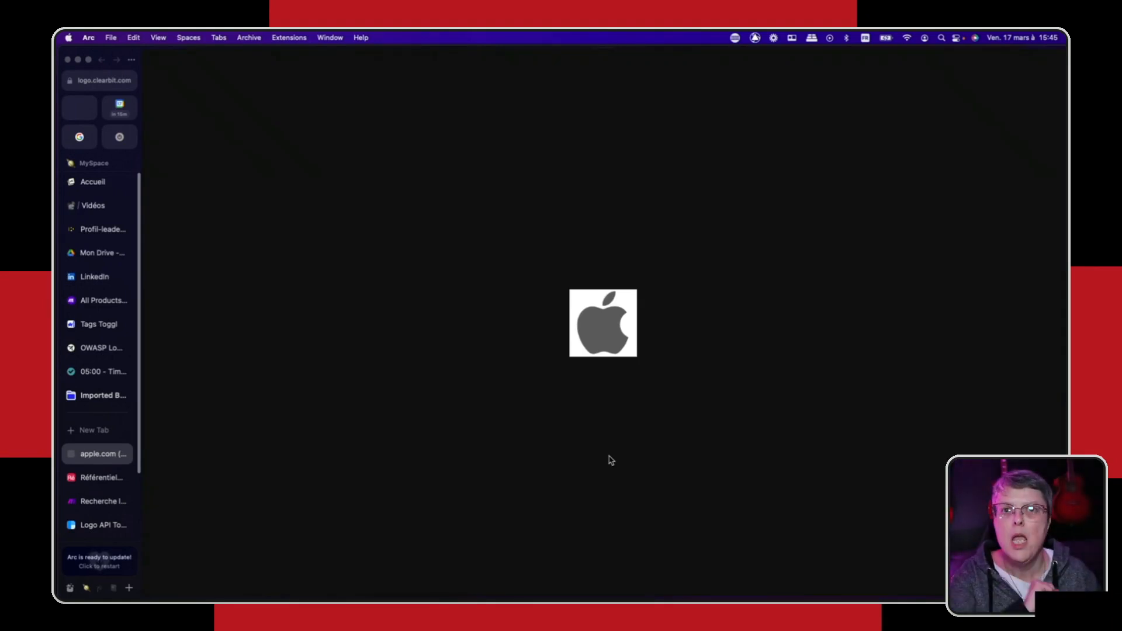
# - Revisit the Référentiel entreprises base, and repeat the Clearbit logo lookup for "apple", choosing Apple (apple.com)
pyautogui.click(96, 479)
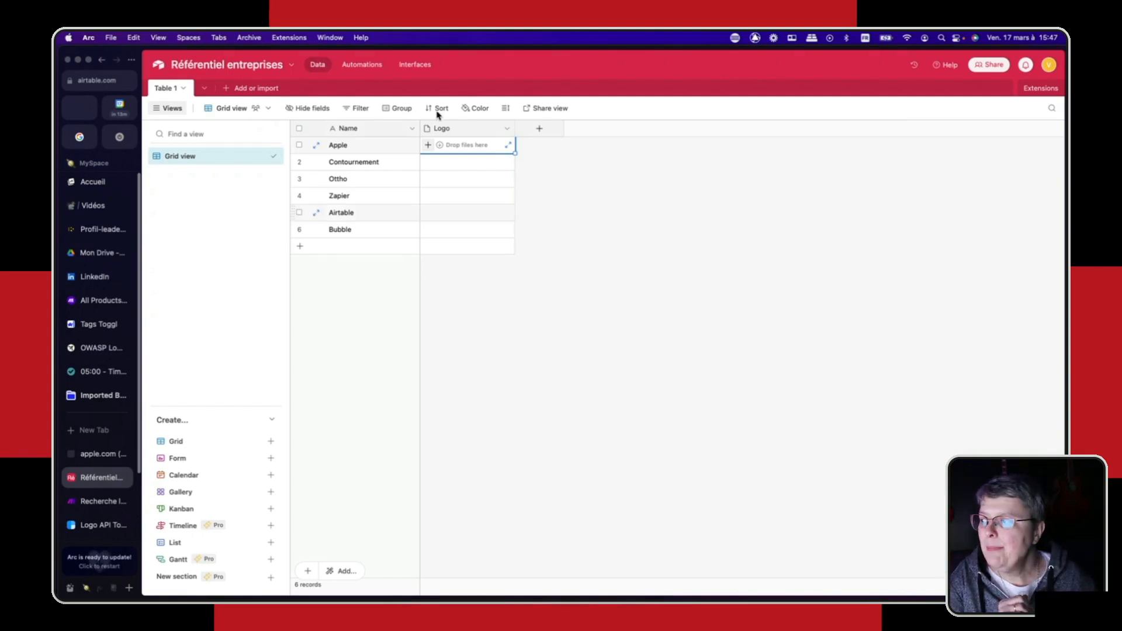
pyautogui.click(94, 528)
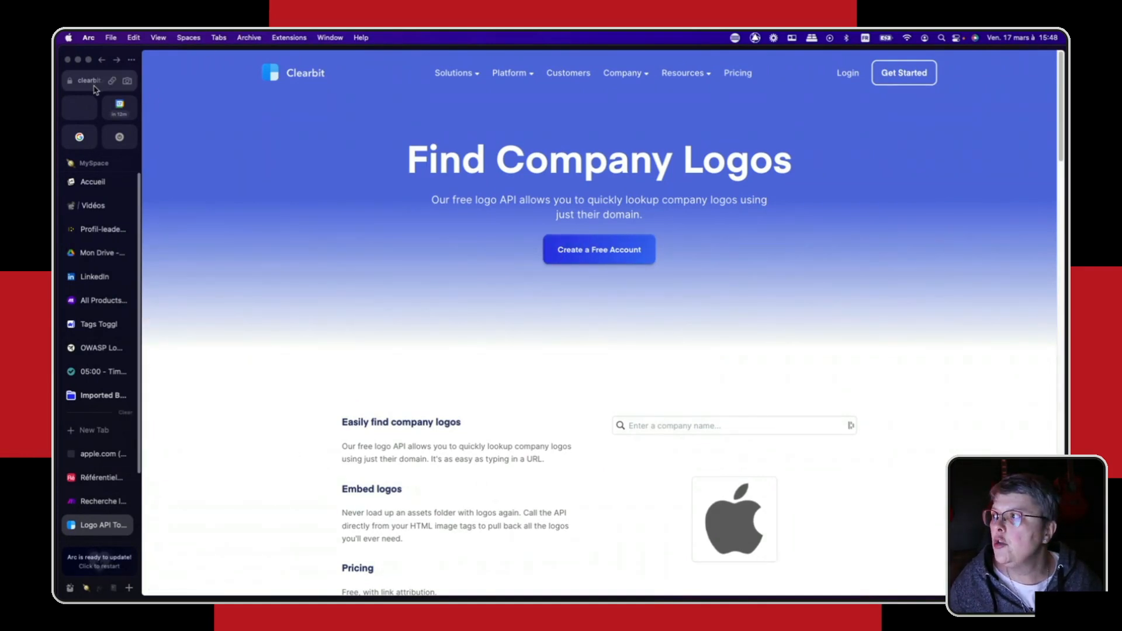
pyautogui.click(710, 429)
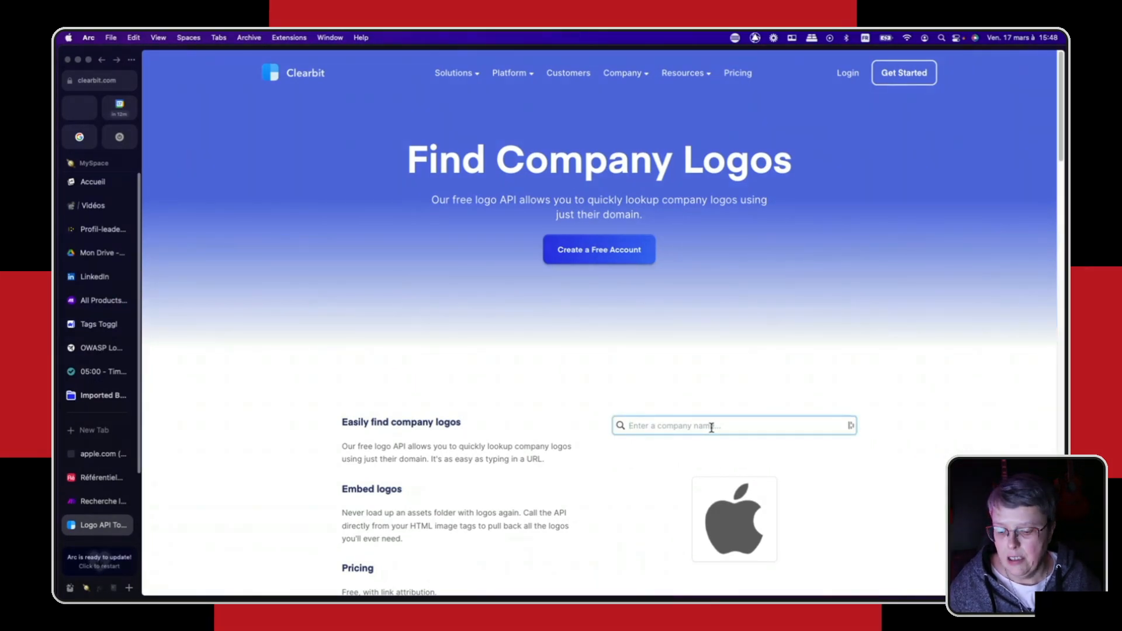
pyautogui.write('apple')
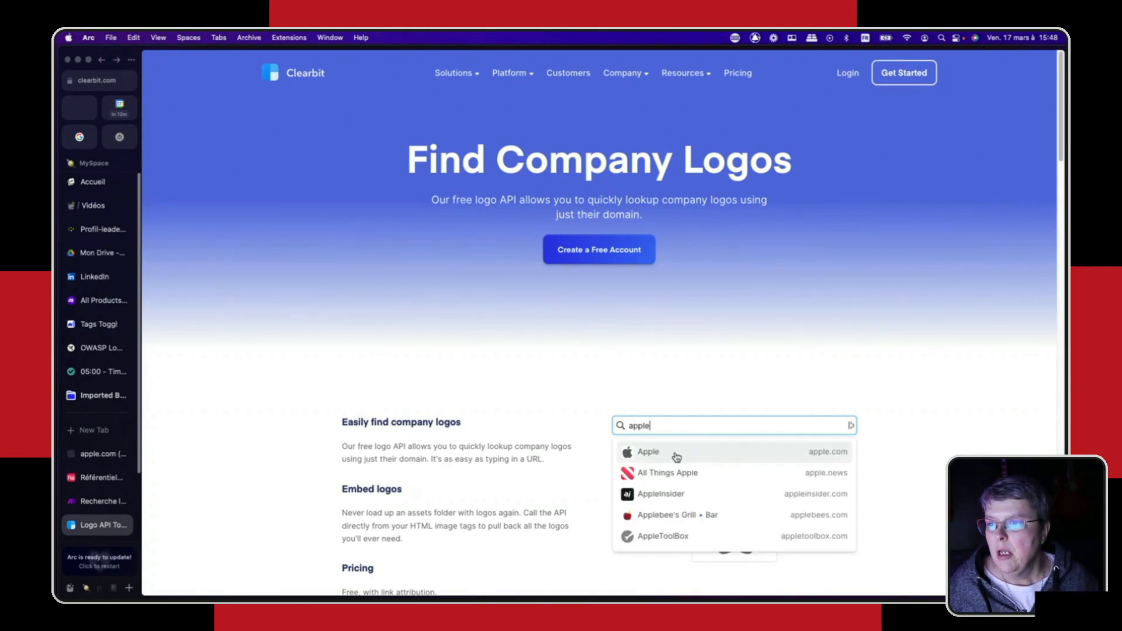
pyautogui.click(656, 455)
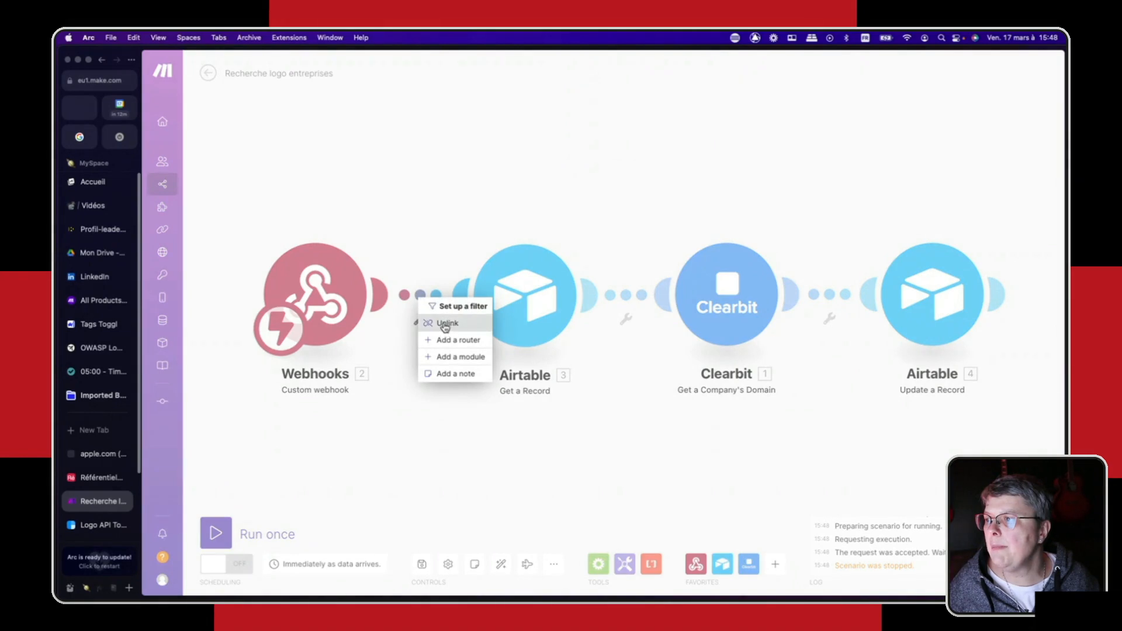
# - Unlink the Webhooks, Airtable, Clearbit and final Airtable modules from one another in the Recherche logo entreprises scenario in Make
pyautogui.click(445, 324)
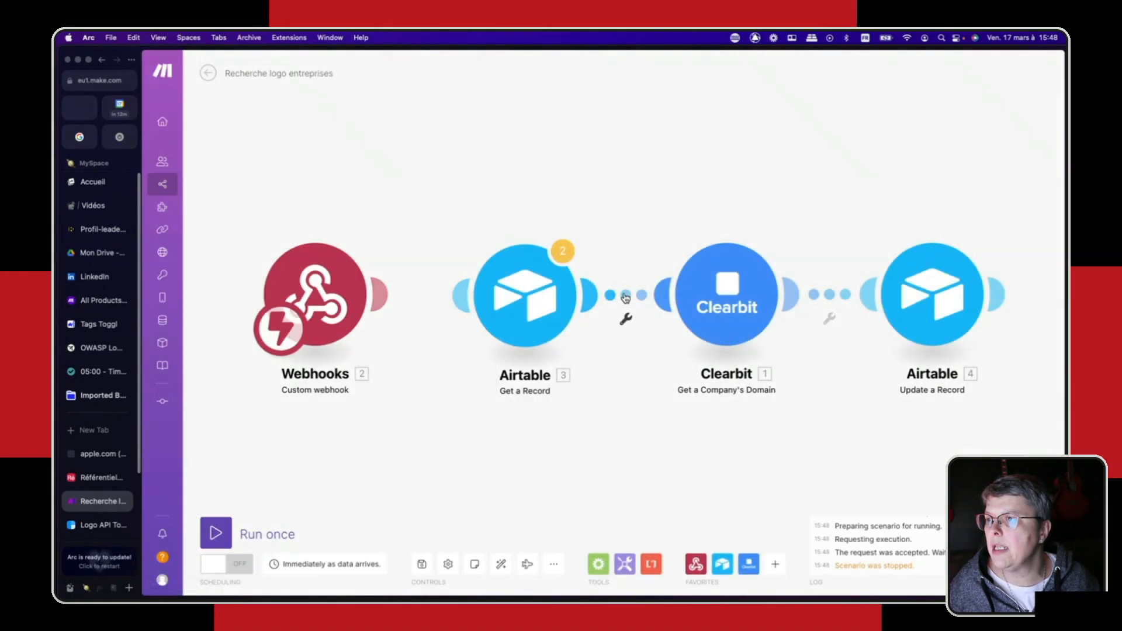
pyautogui.click(624, 319)
pyautogui.click(648, 323)
pyautogui.click(830, 318)
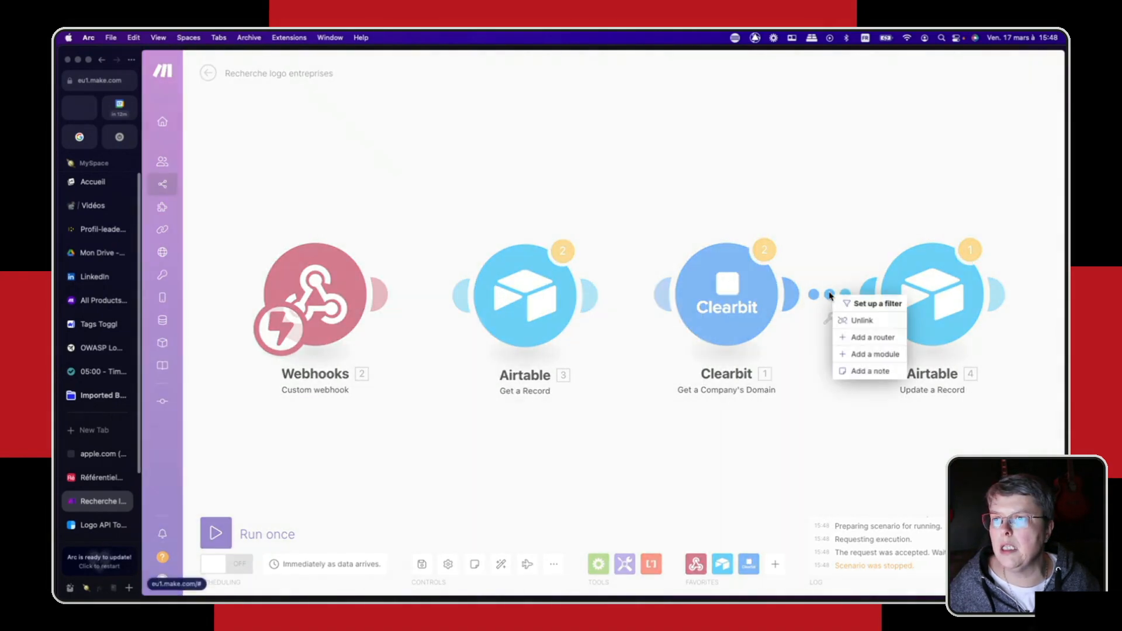
pyautogui.click(850, 323)
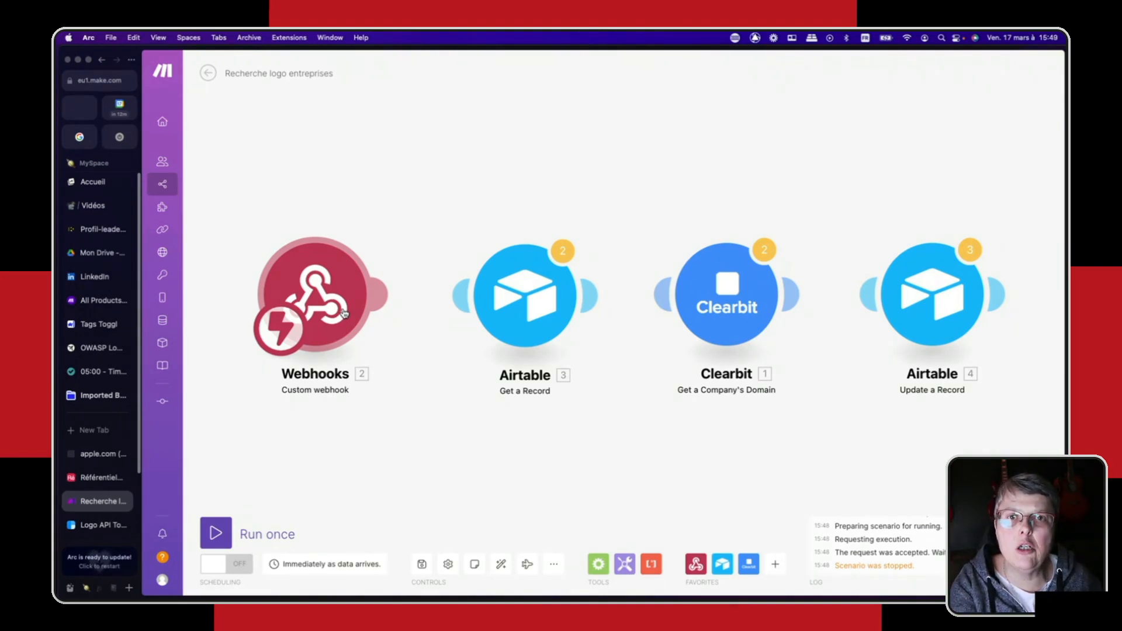
# - Copy the address of the Custom webhook module's webhook to the clipboard
pyautogui.click(326, 297)
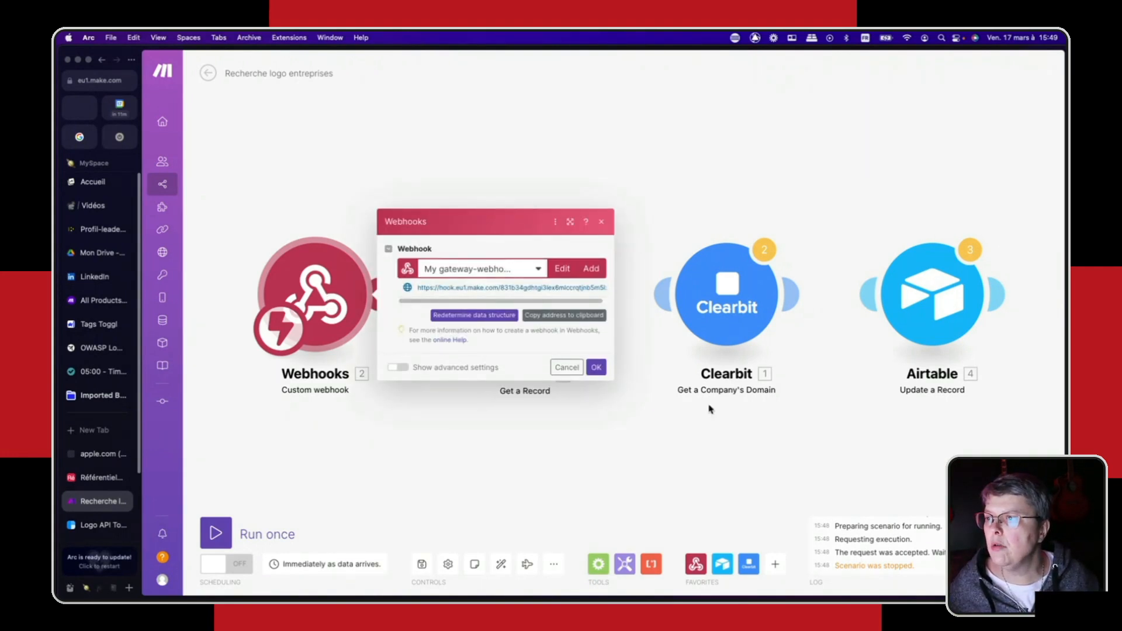
pyautogui.click(565, 316)
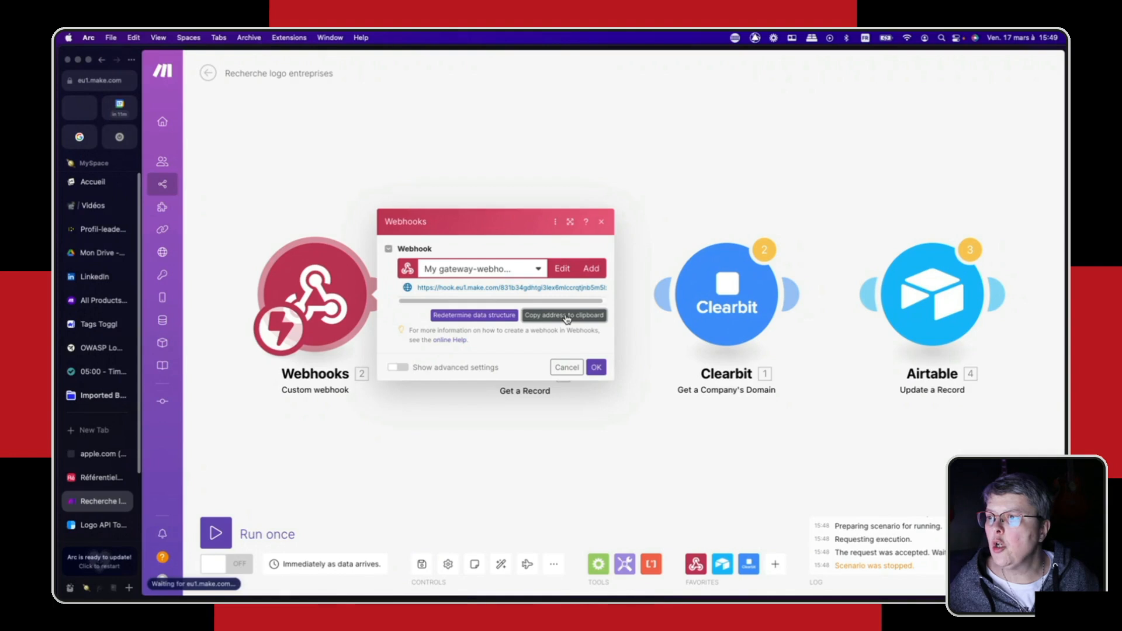
# - Add a field named "Recherche logo" after the Logo field in Table 1 of the Référentiel entreprises base
pyautogui.click(91, 478)
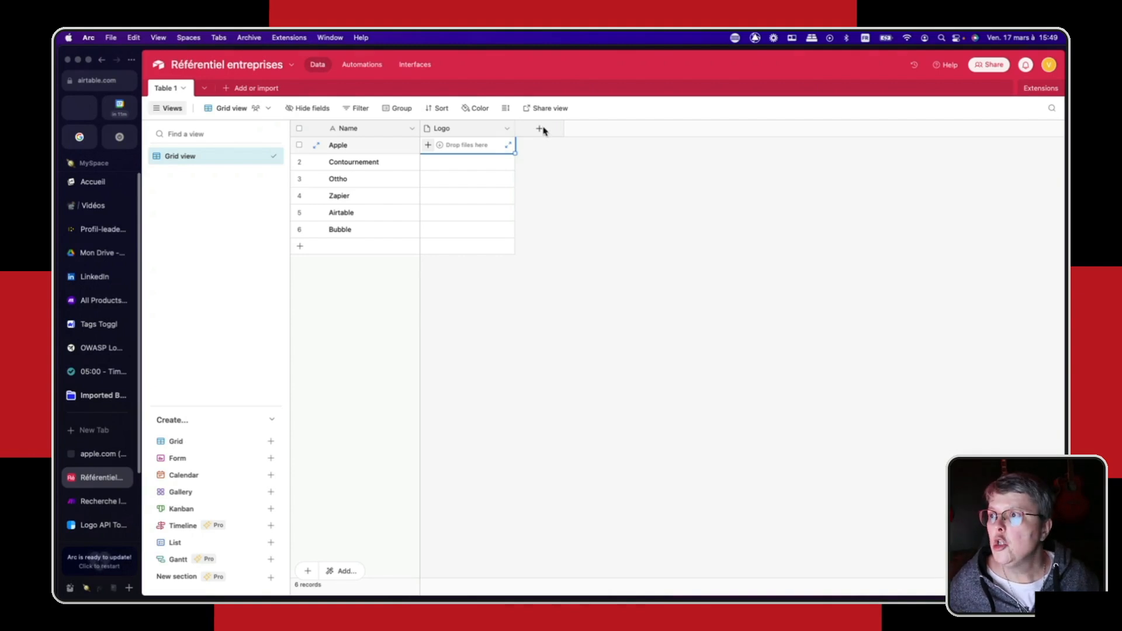
pyautogui.click(556, 226)
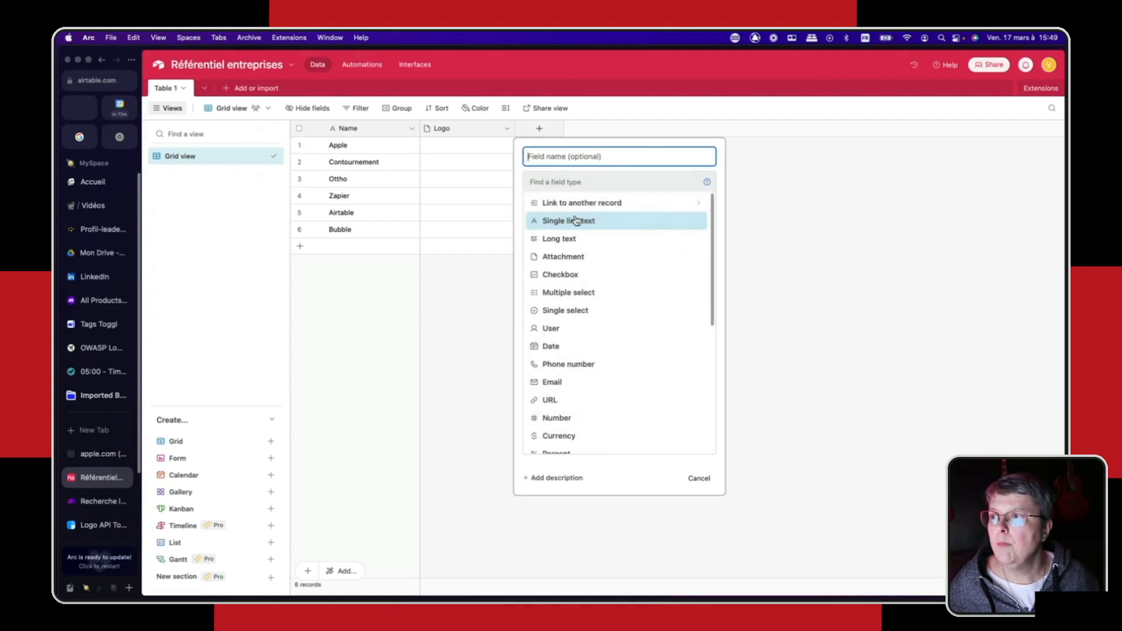
pyautogui.write('Reche')
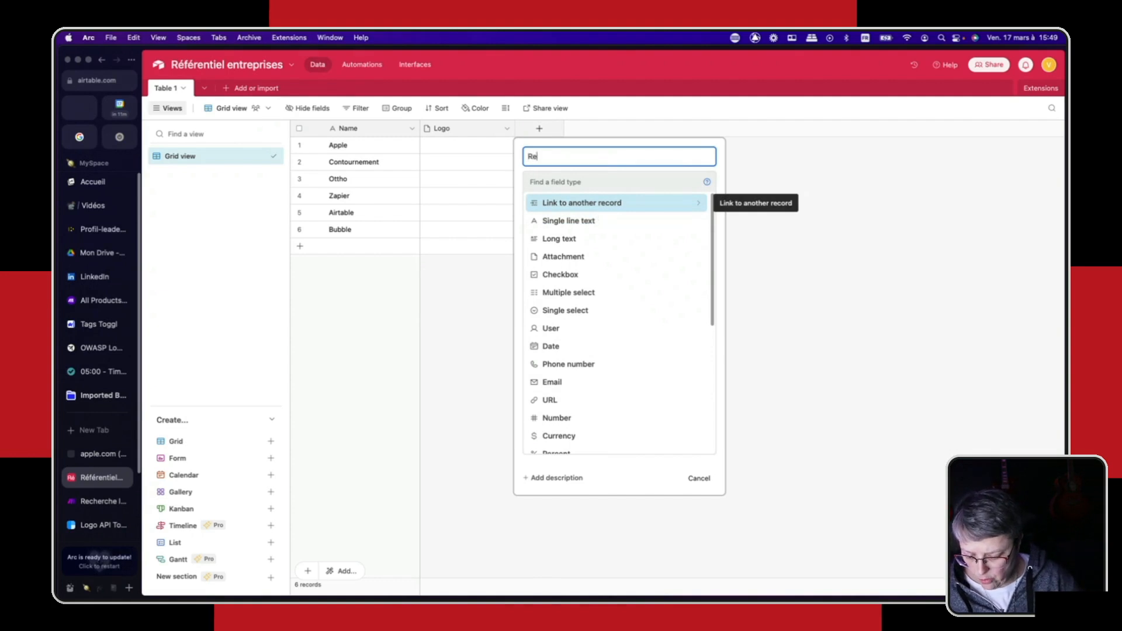
pyautogui.write('rche logo')
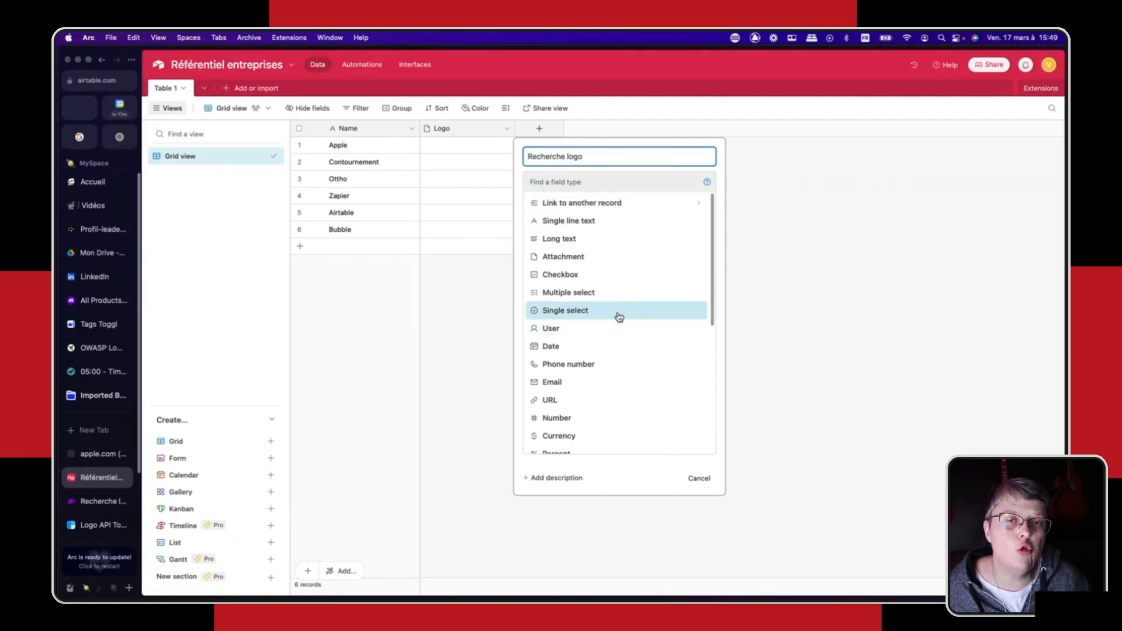
pyautogui.scroll(-5, 650, 408)
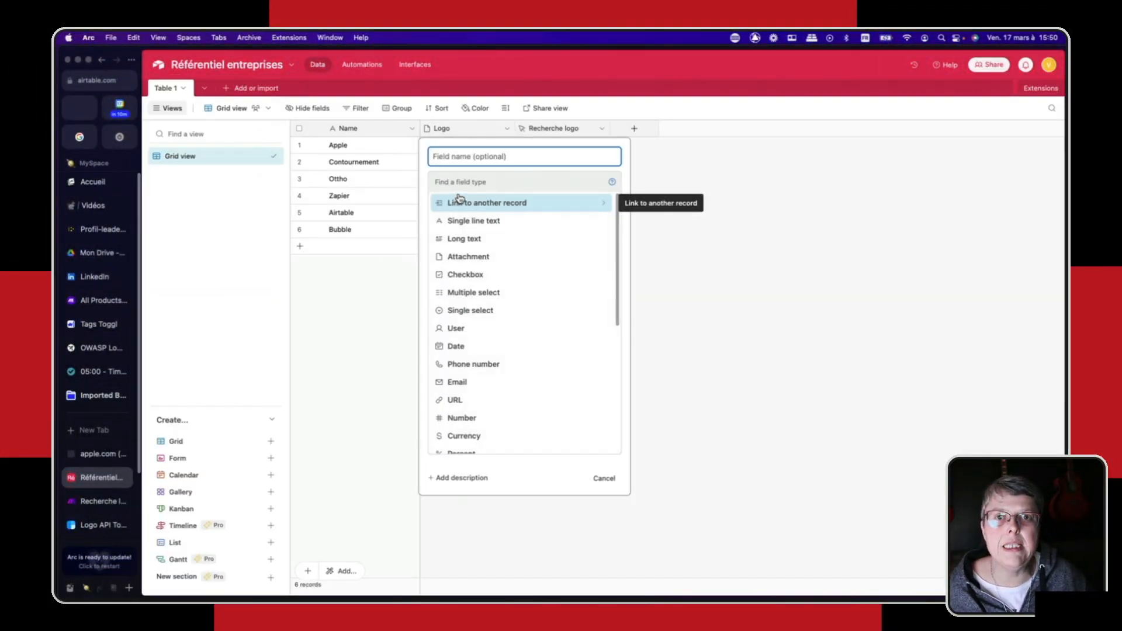
# - Add a formula field named "record_id" before the Logo field, using the formula RECORD_ID(), and widen its column slightly
pyautogui.write('record')
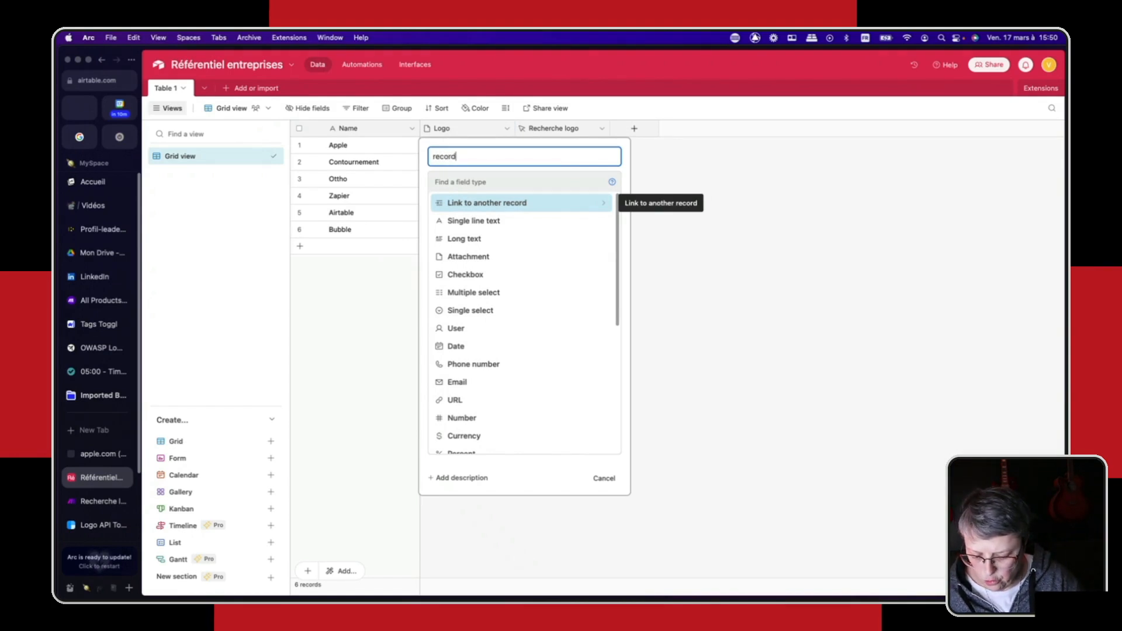
pyautogui.write('_id')
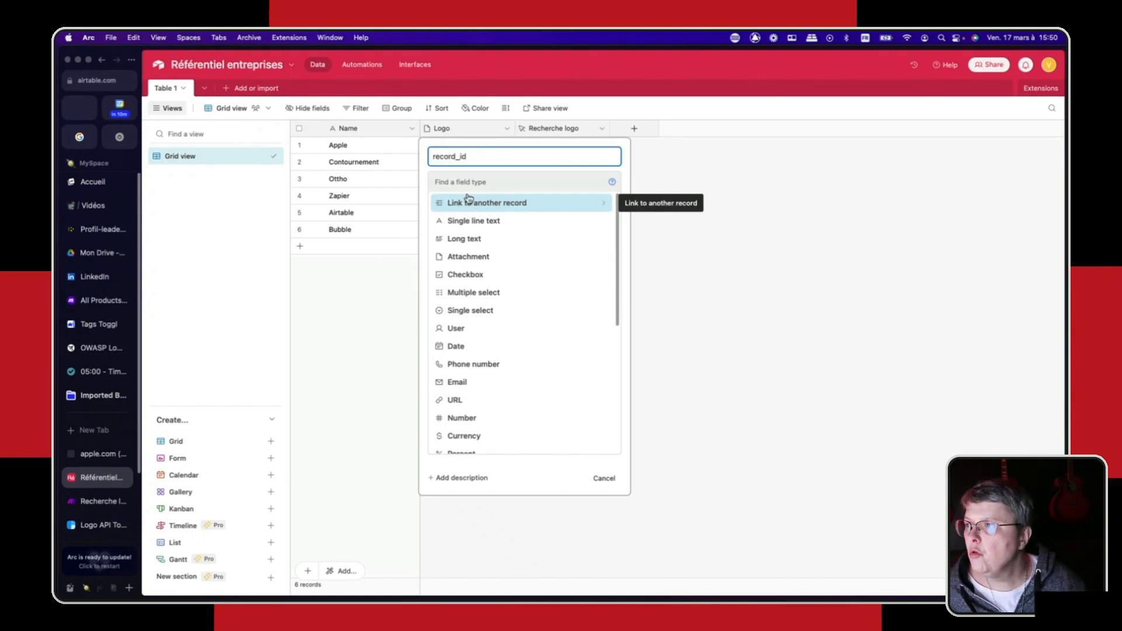
pyautogui.scroll(-5, 472, 351)
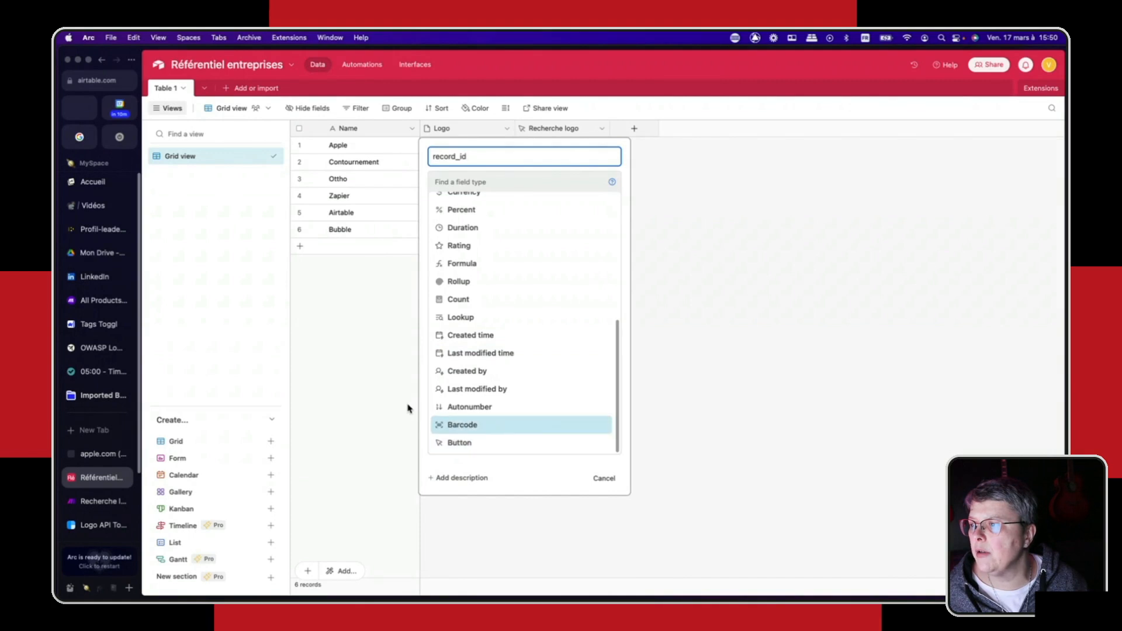
pyautogui.click(459, 264)
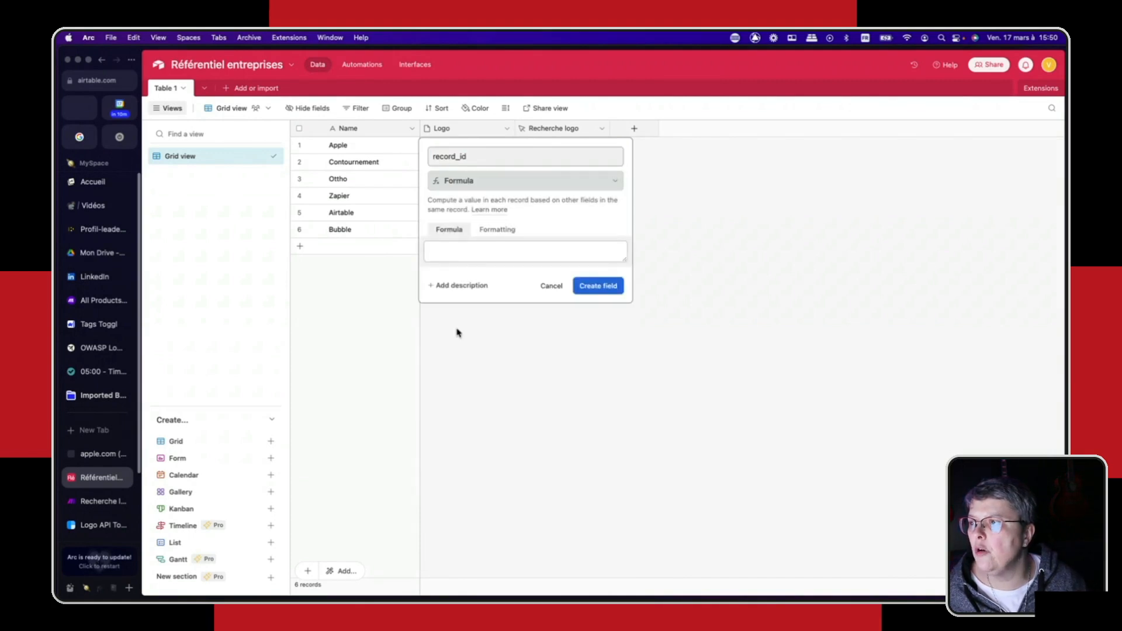
pyautogui.click(472, 247)
pyautogui.write('record')
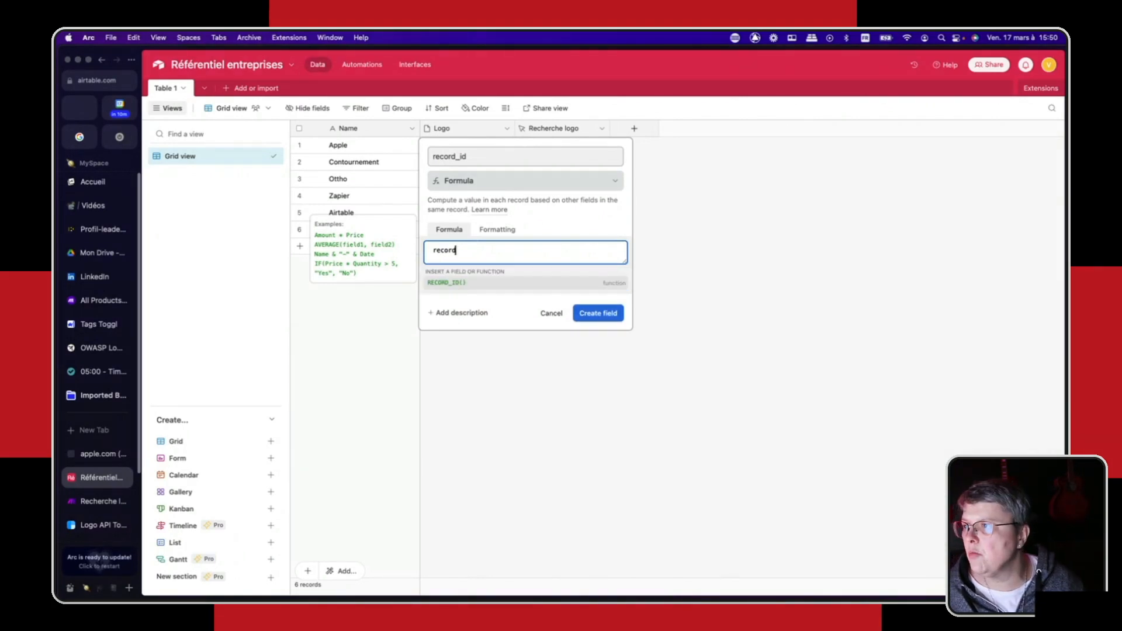
pyautogui.click(447, 283)
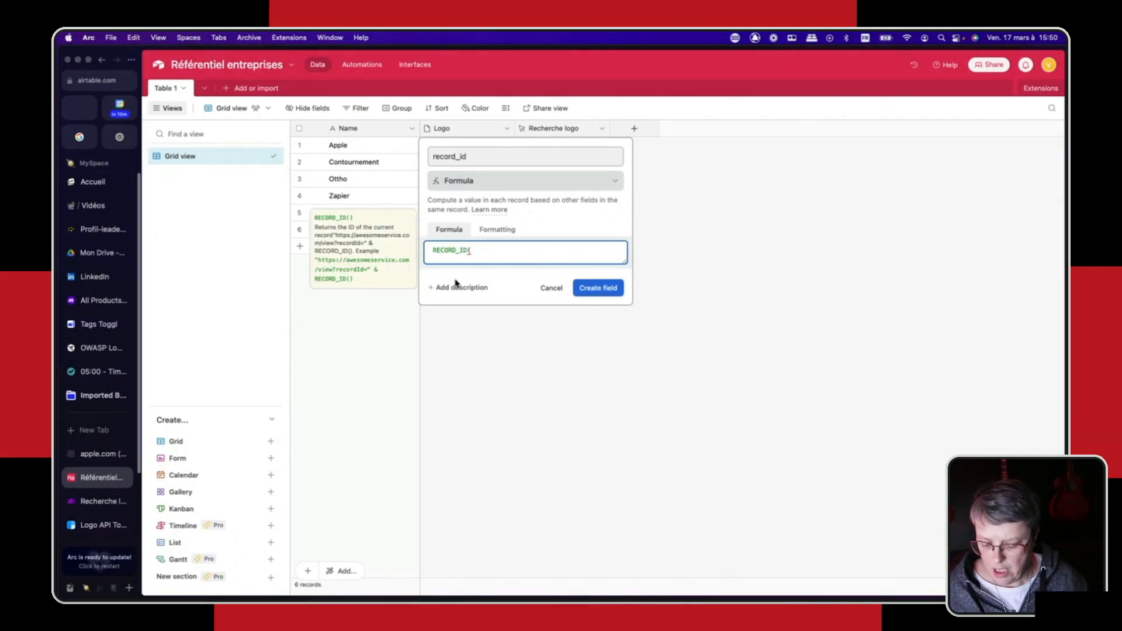
pyautogui.write(')')
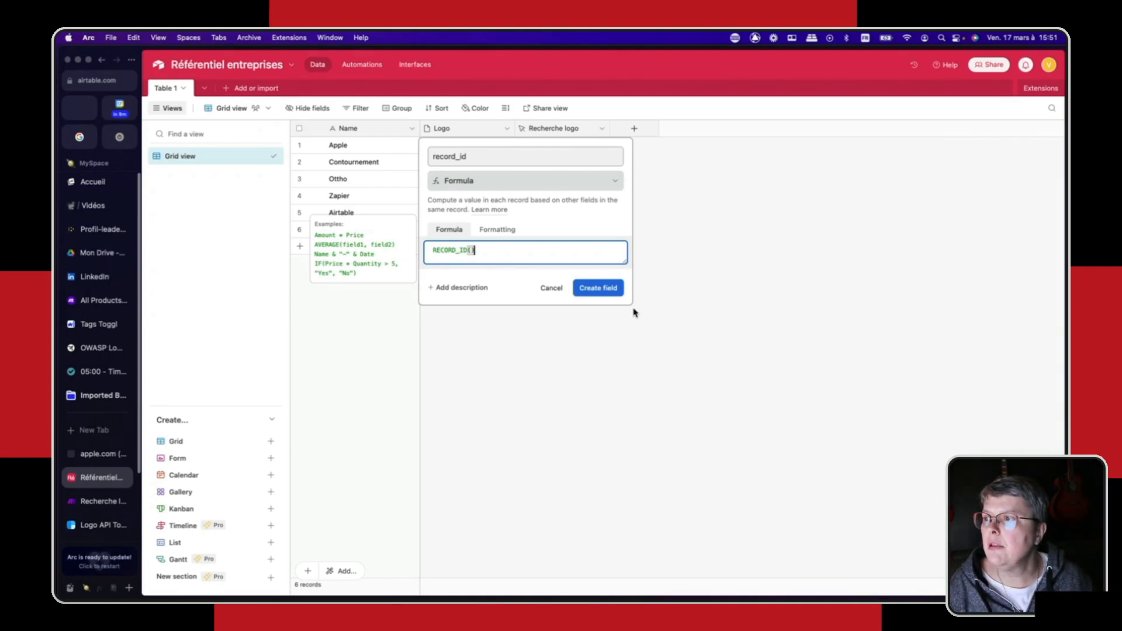
pyautogui.click(596, 290)
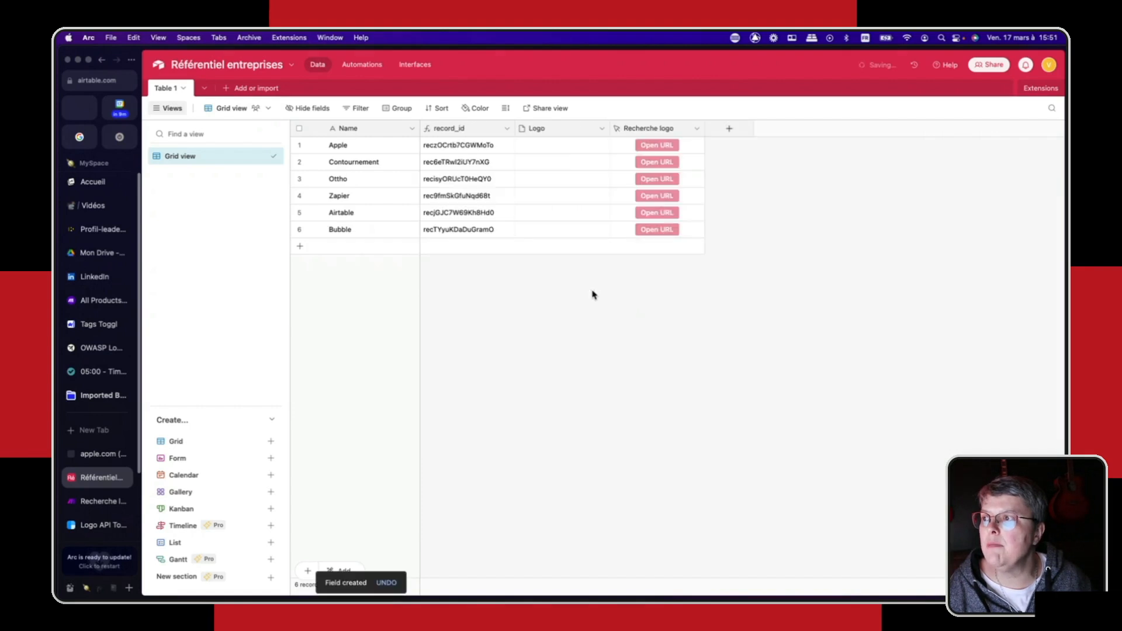
pyautogui.moveTo(514, 128); pyautogui.dragTo(518, 129)
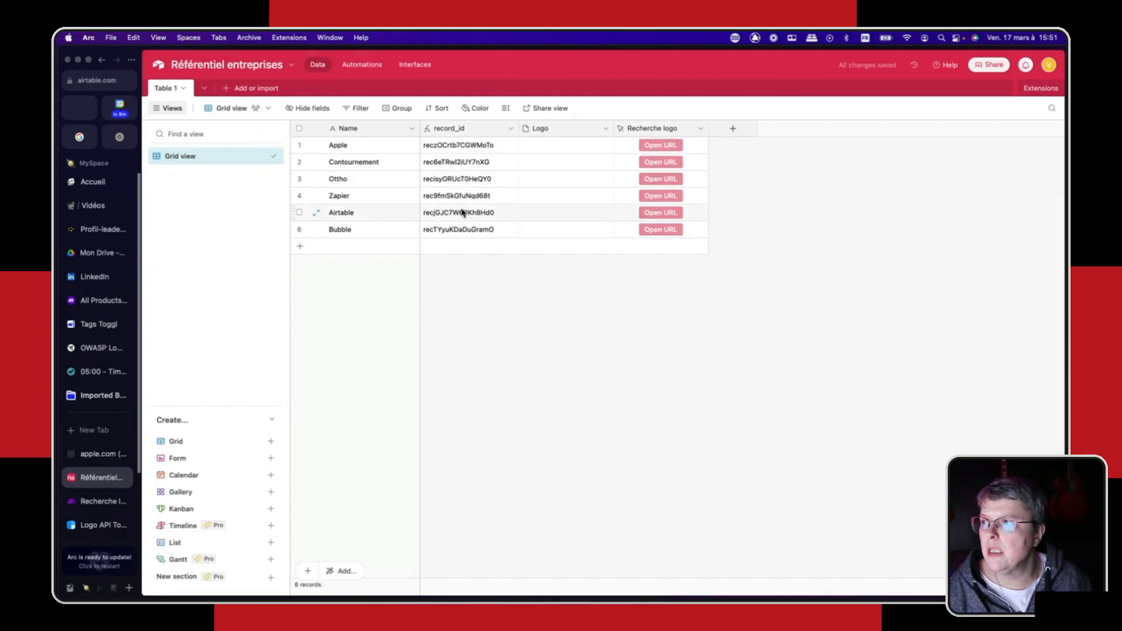
# - Edit the Recherche logo button field's URL formula to contain the copied webhook address followed by "?record_id=" in quotes
pyautogui.click(702, 128)
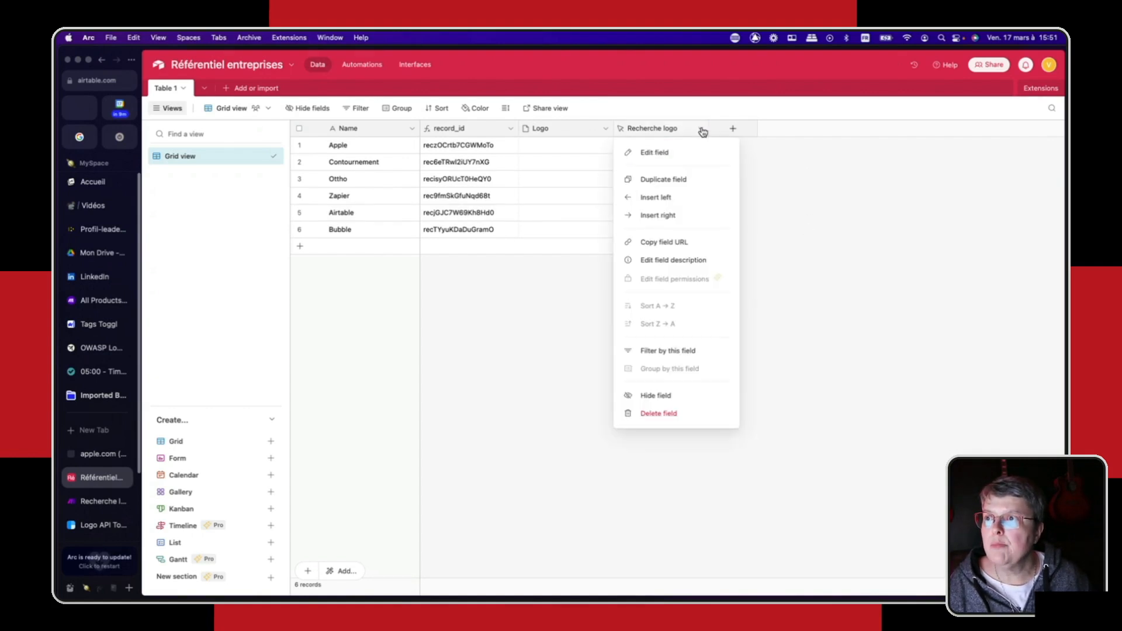
pyautogui.click(655, 153)
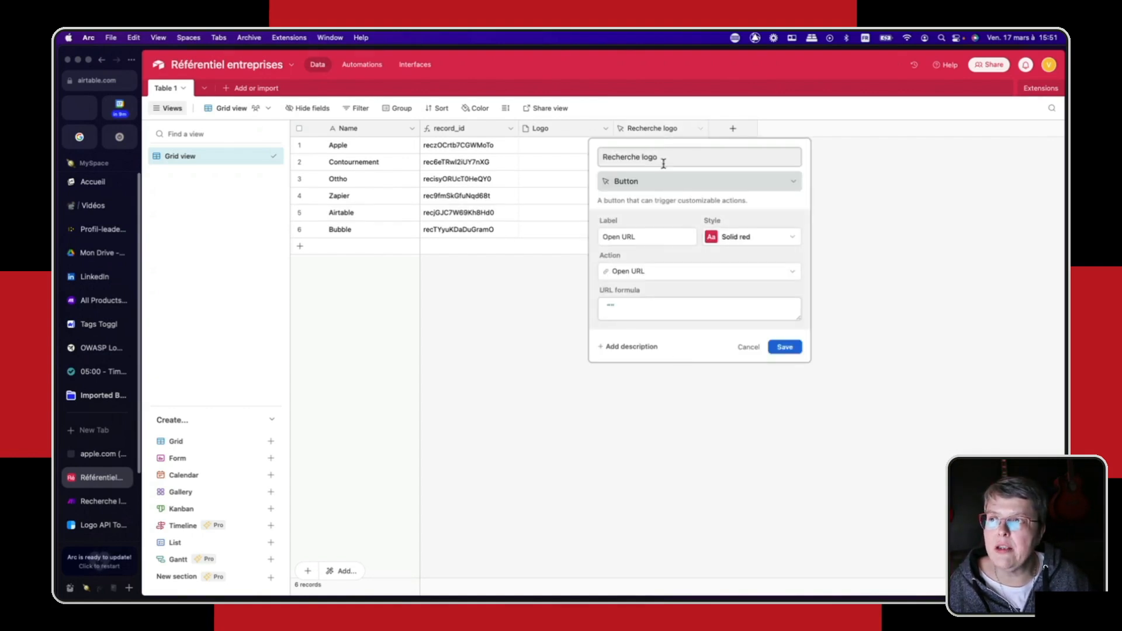
pyautogui.click(610, 306)
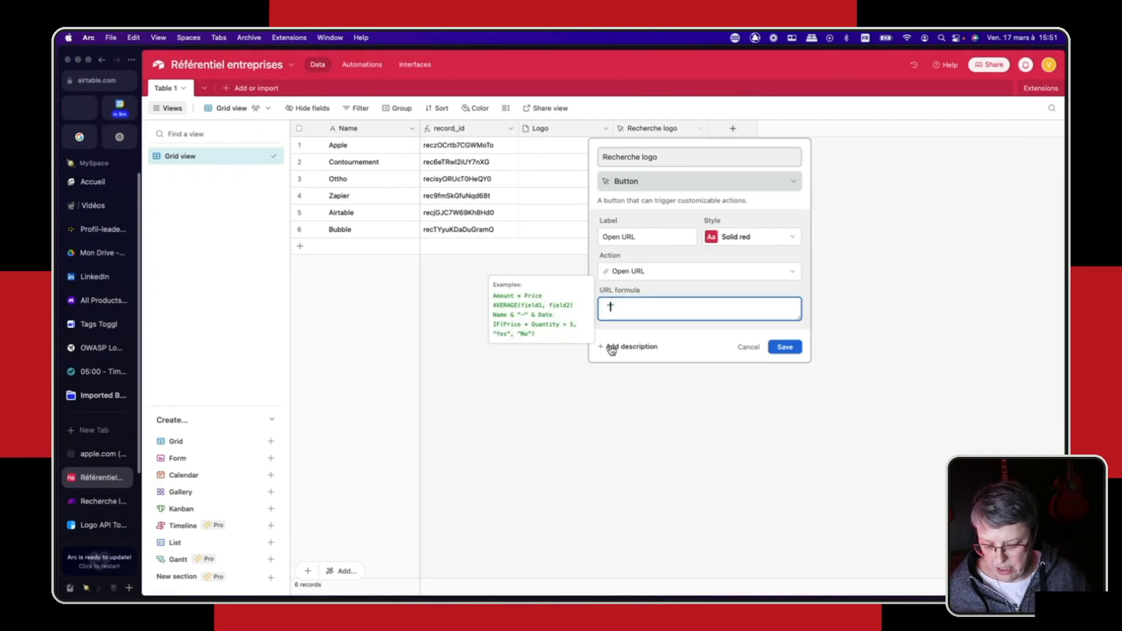
pyautogui.write('"')
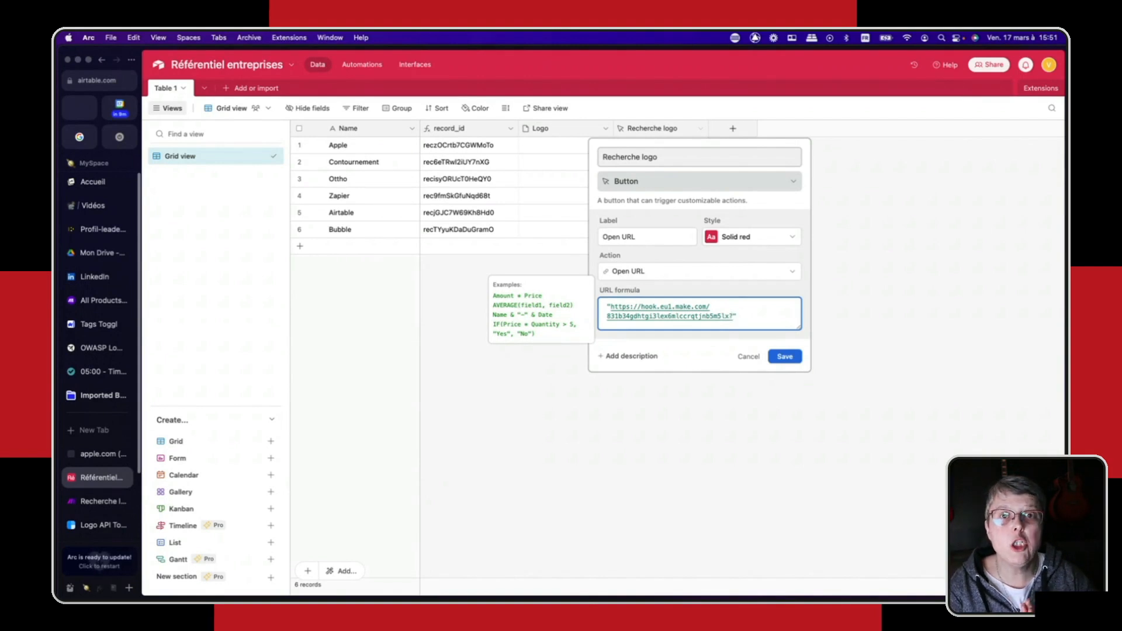
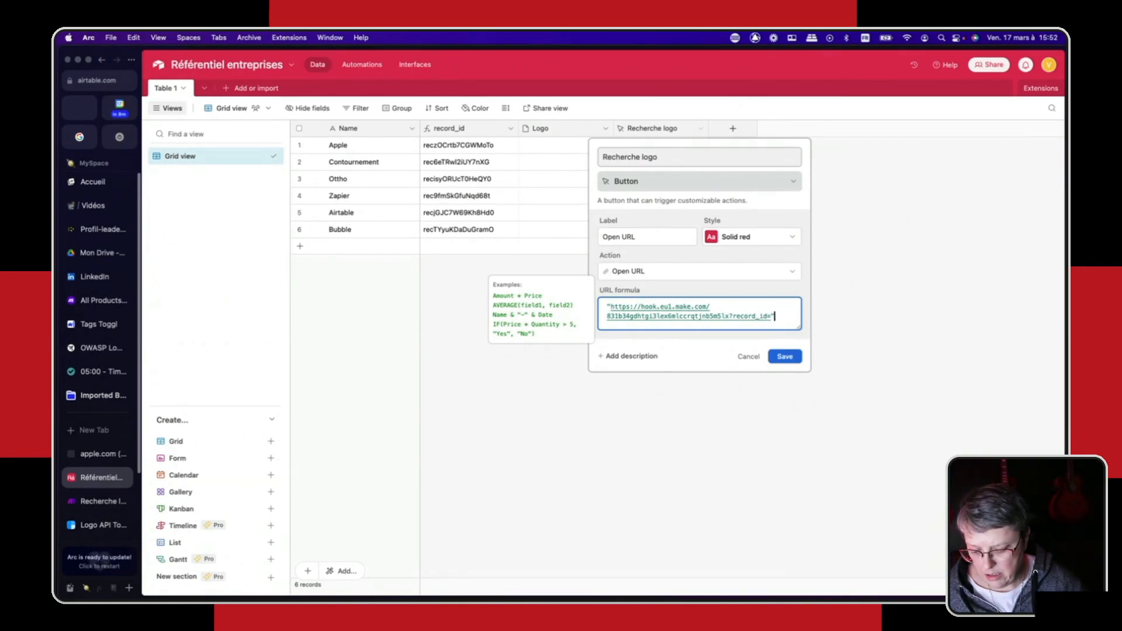
# - Append the record_id field to the URL formula with the & operator and save the Recherche logo field
pyautogui.press('Right')
pyautogui.write('&')
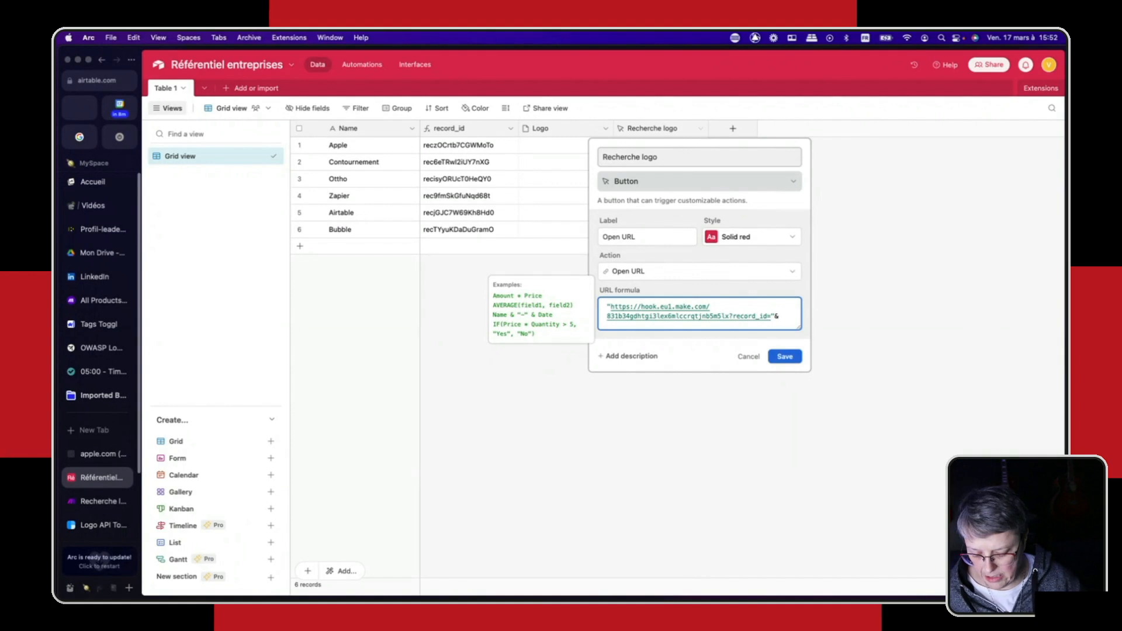
pyautogui.write('rcor')
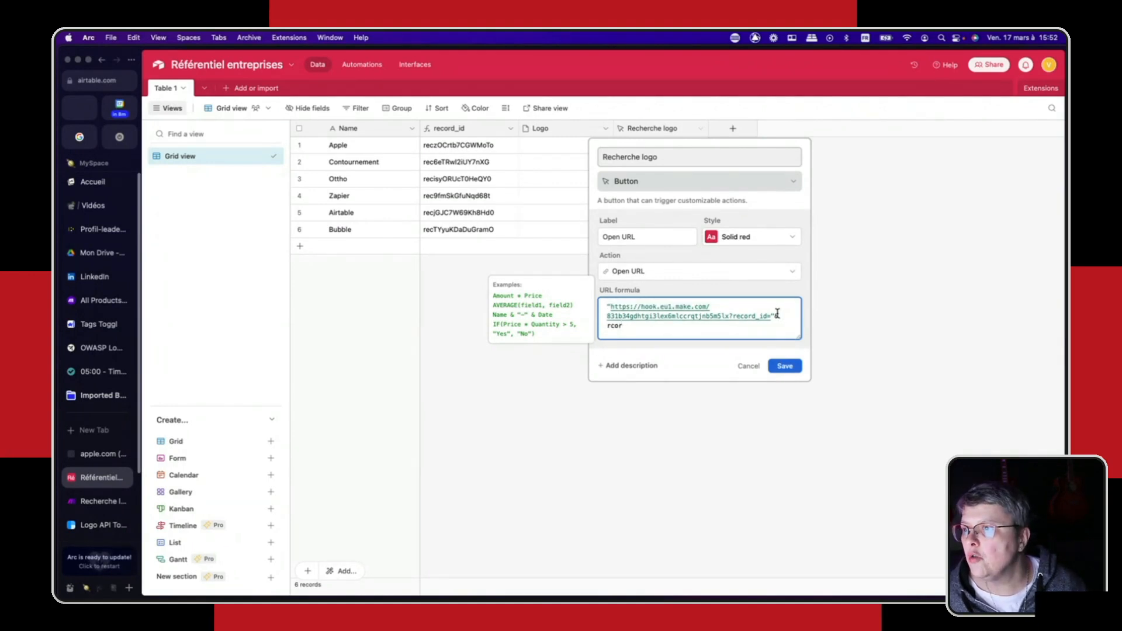
pyautogui.press('BackSpace')
pyautogui.press('BackSpace')
pyautogui.press('BackSpace')
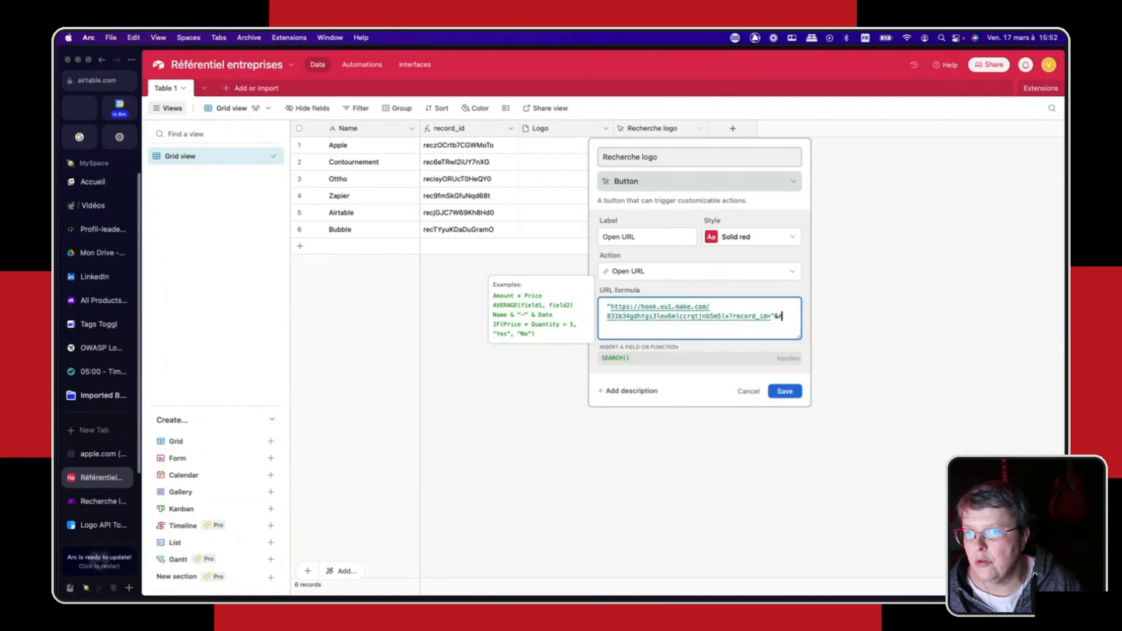
pyautogui.write('eco')
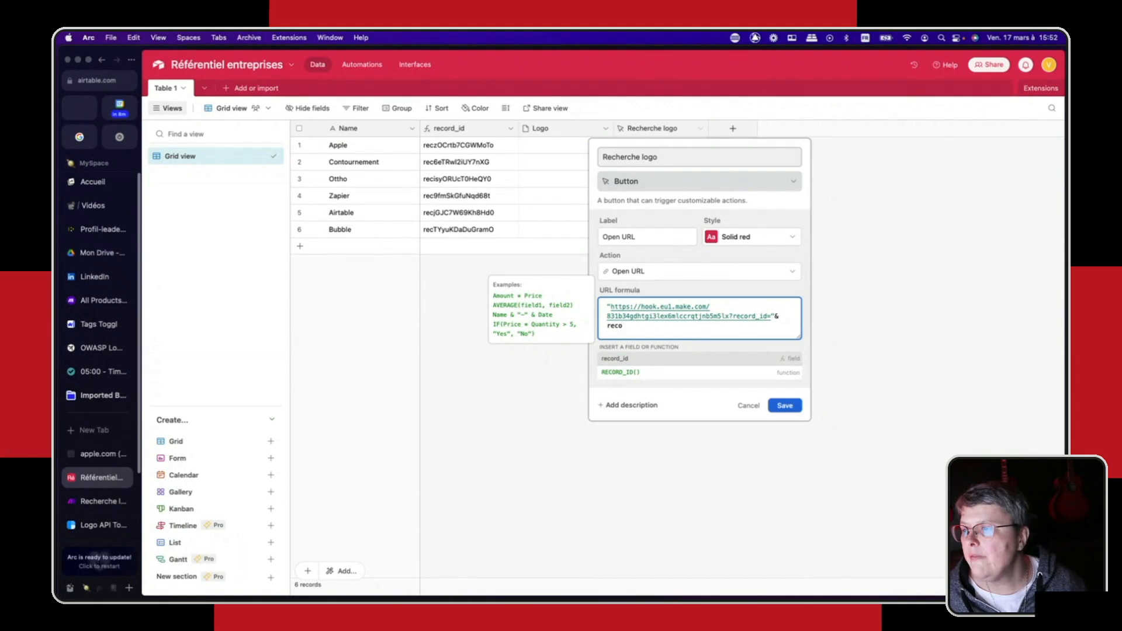
pyautogui.click(614, 359)
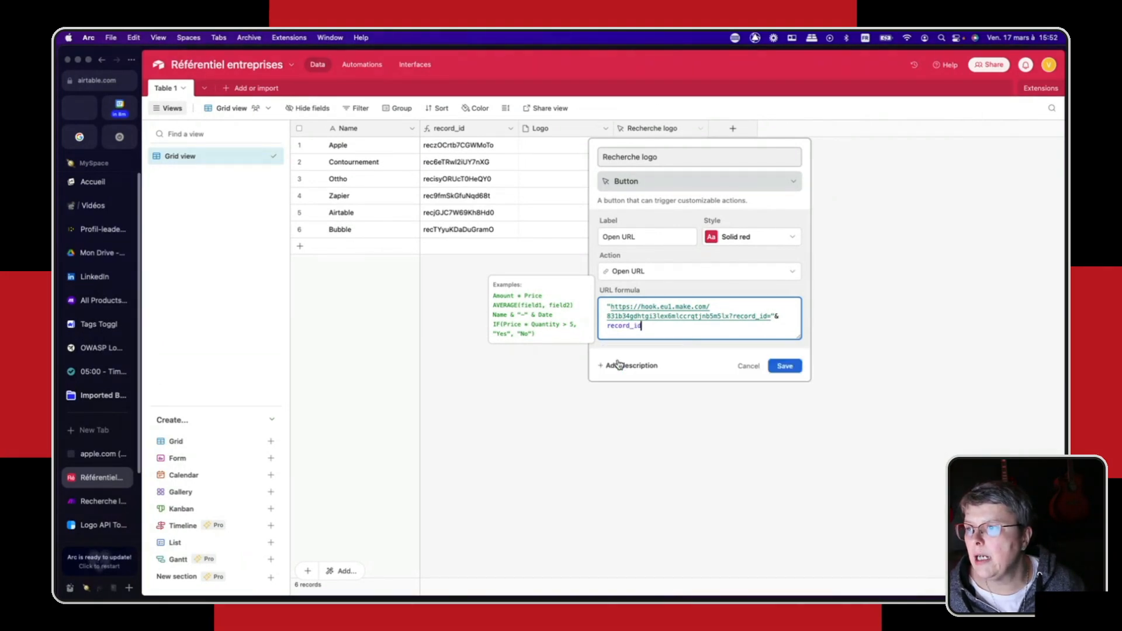
pyautogui.click(783, 366)
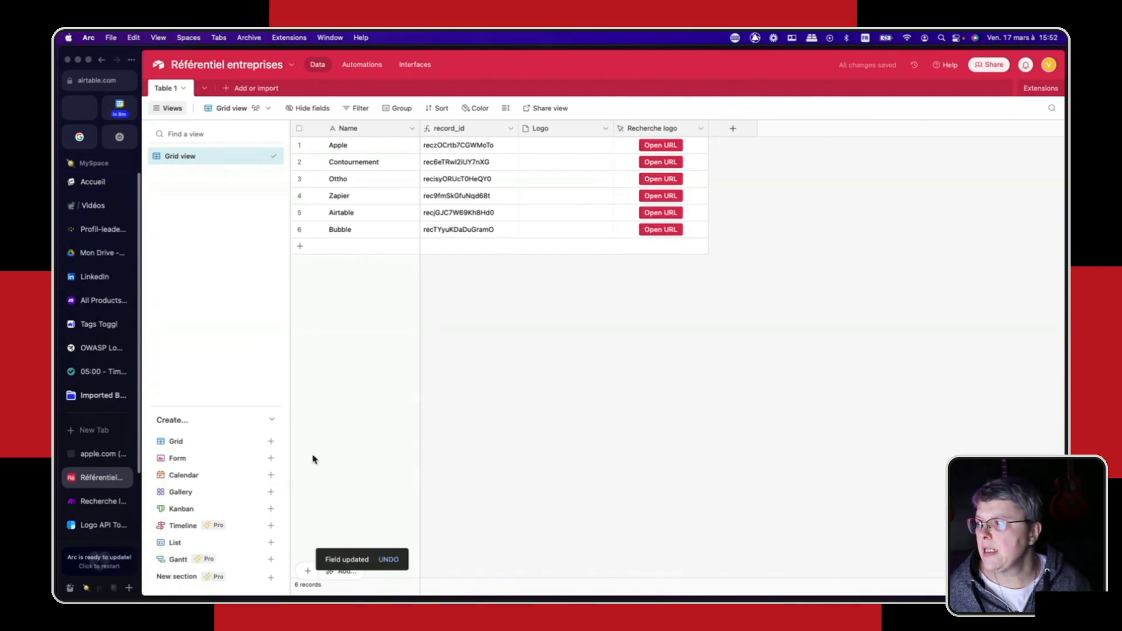
# - Redetermine the Make webhook's data structure by sending it a sample from Apple's Recherche logo button in Airtable, and accept the webhook settings
pyautogui.click(86, 502)
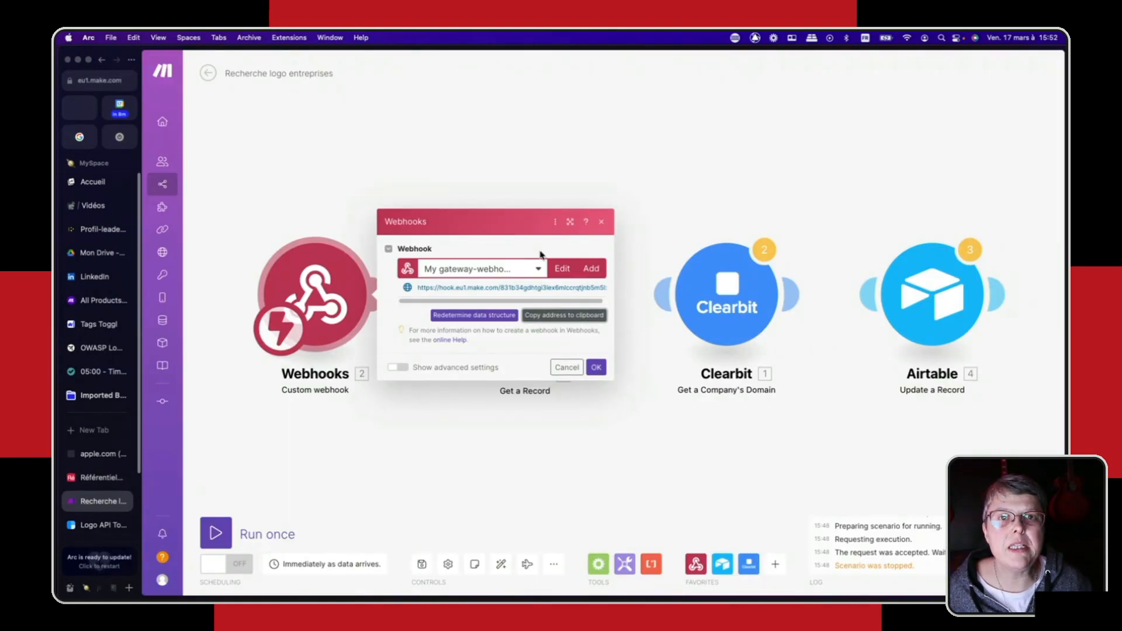
pyautogui.click(453, 317)
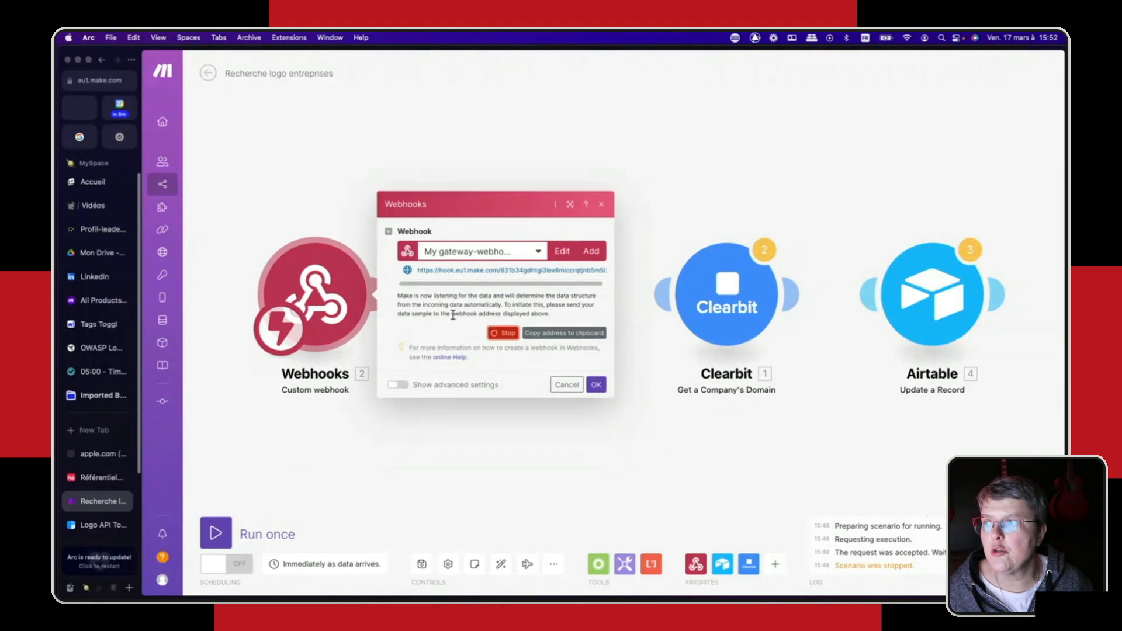
pyautogui.click(89, 481)
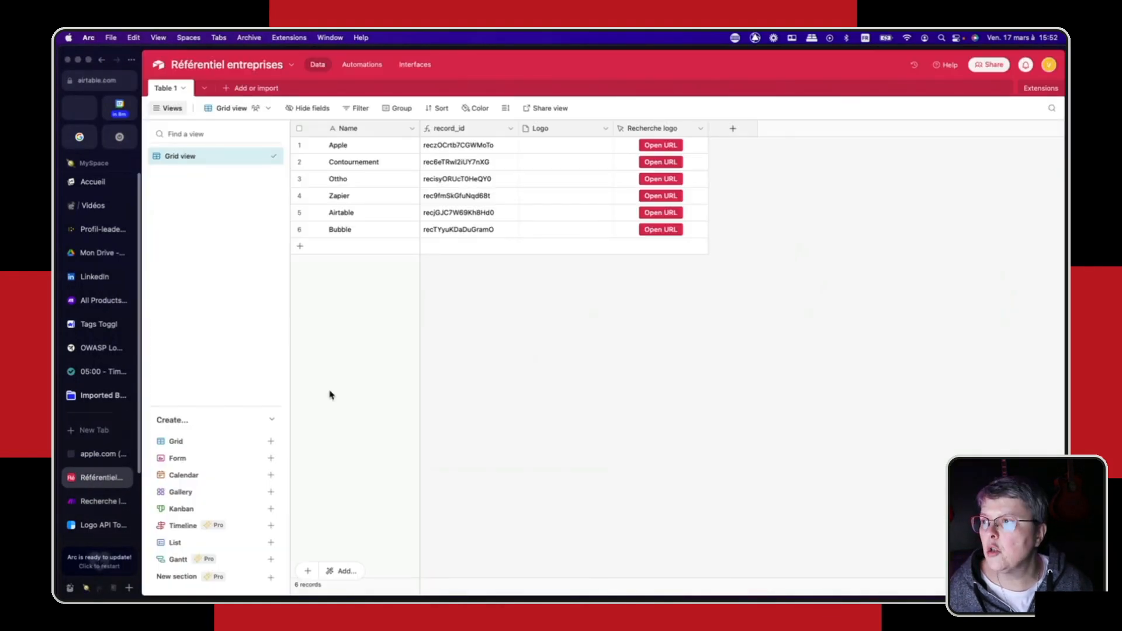
pyautogui.click(658, 146)
pyautogui.click(87, 478)
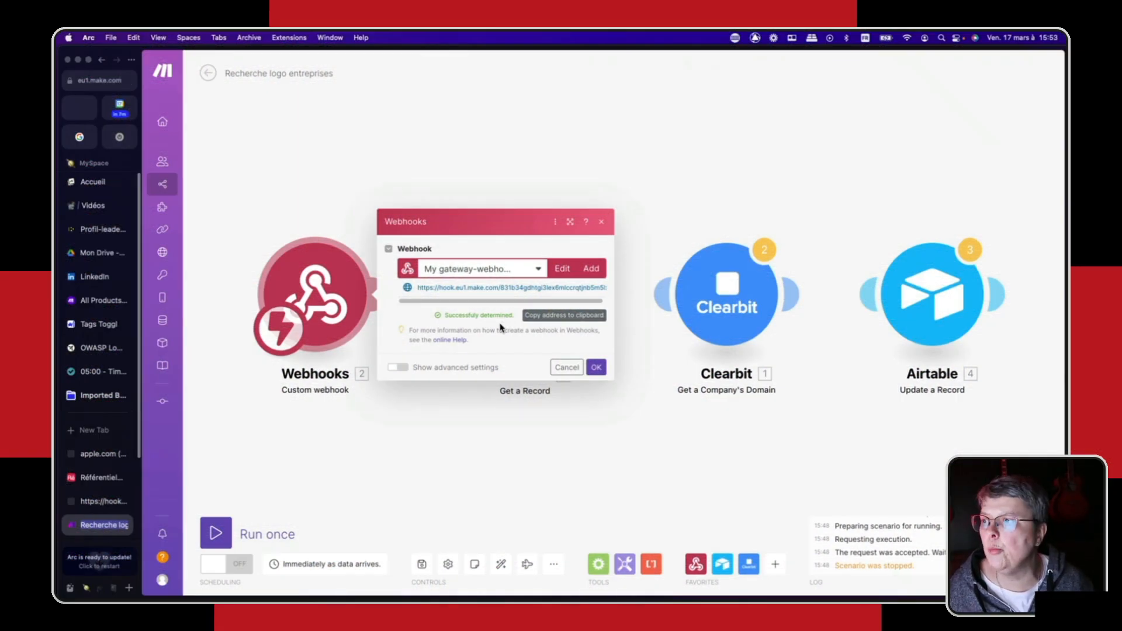
pyautogui.click(596, 367)
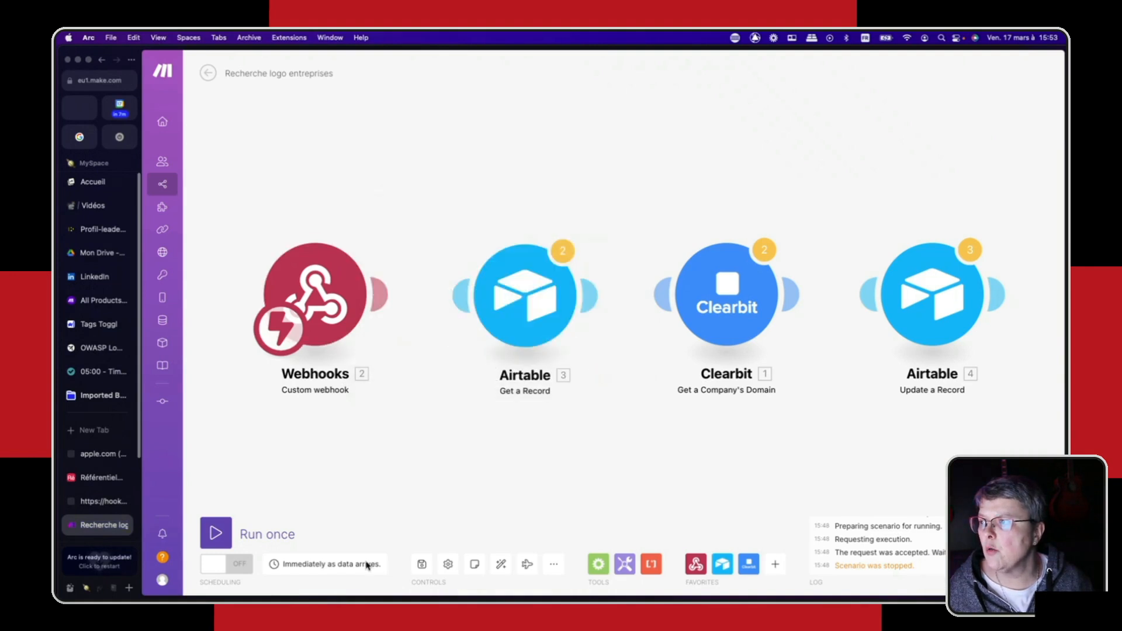
pyautogui.click(124, 502)
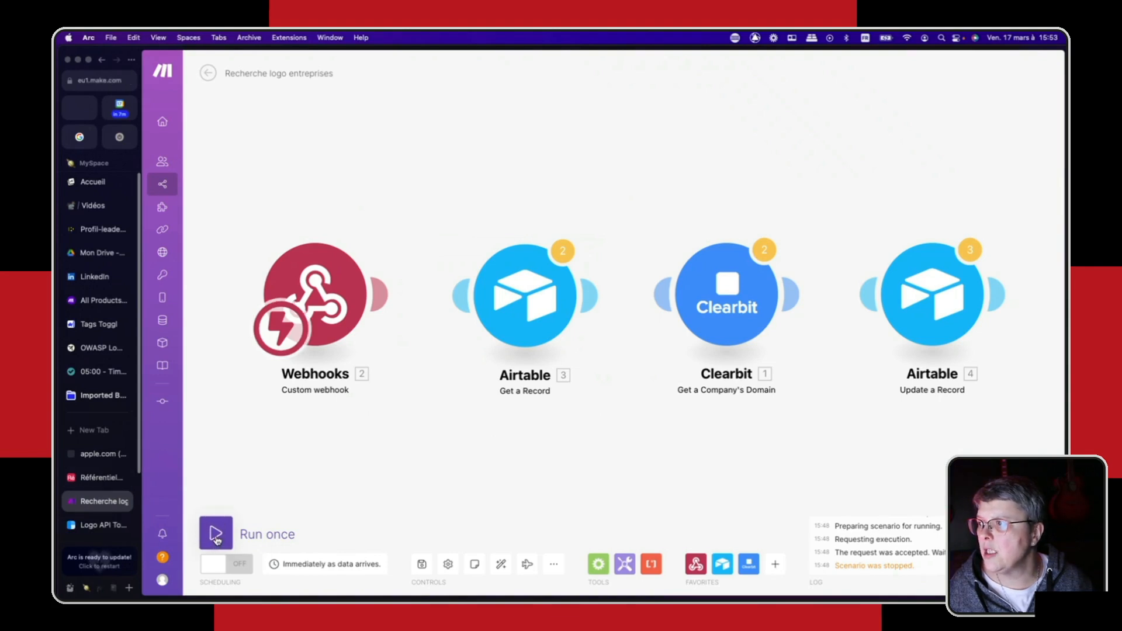
# - Run the scenario once, triggering it from Apple's Recherche logo button in Airtable, and inspect the Webhooks module's output bundle in Make
pyautogui.click(216, 533)
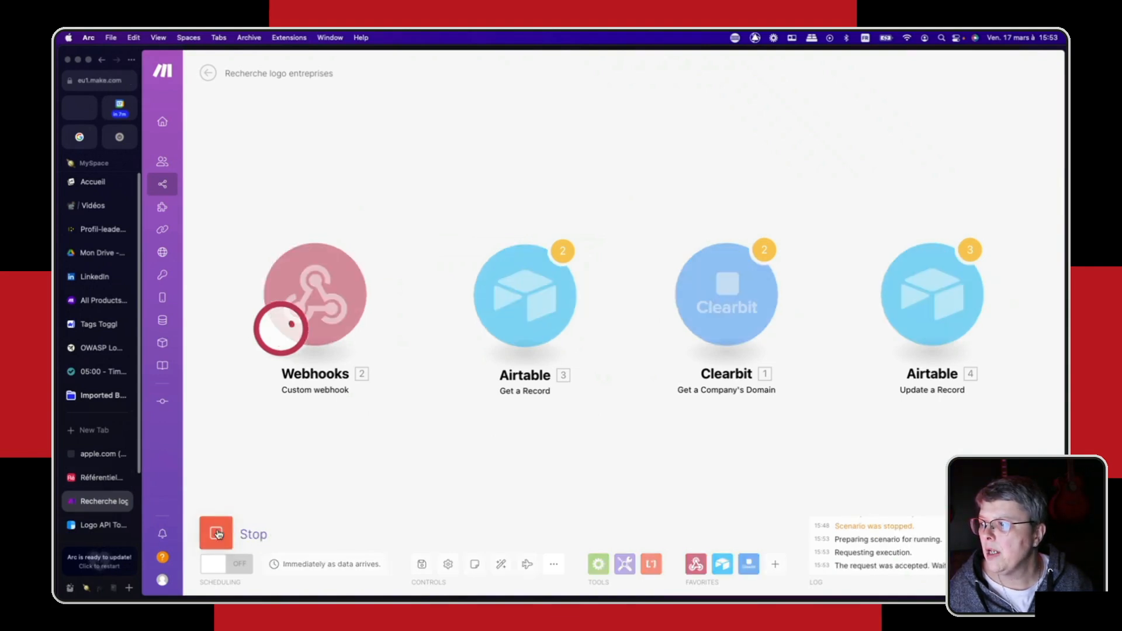
pyautogui.click(283, 321)
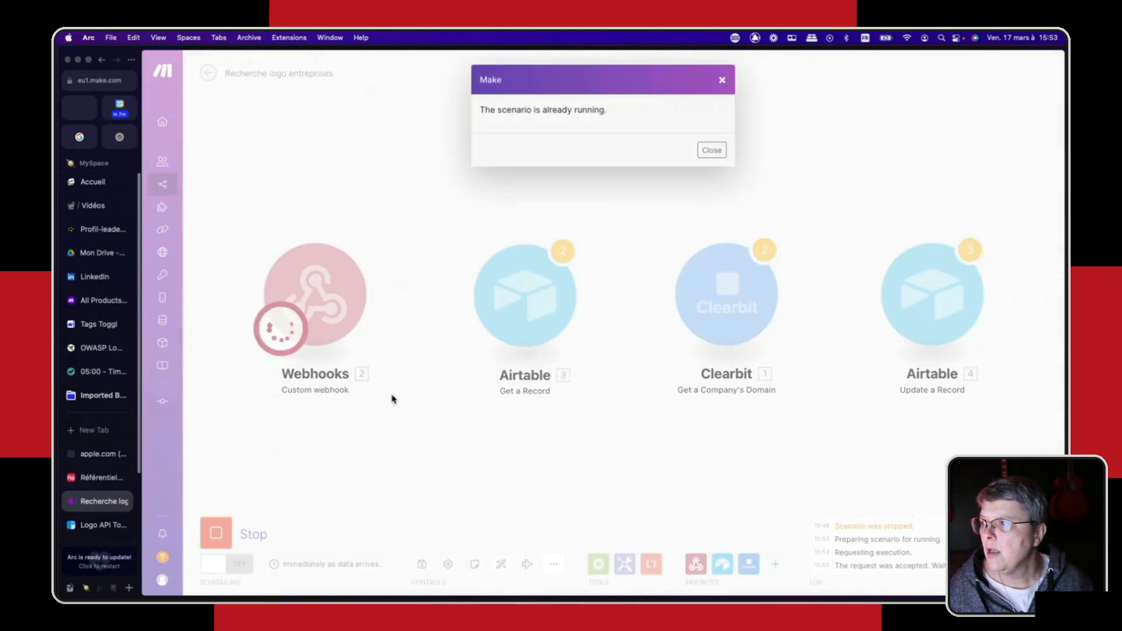
pyautogui.click(712, 151)
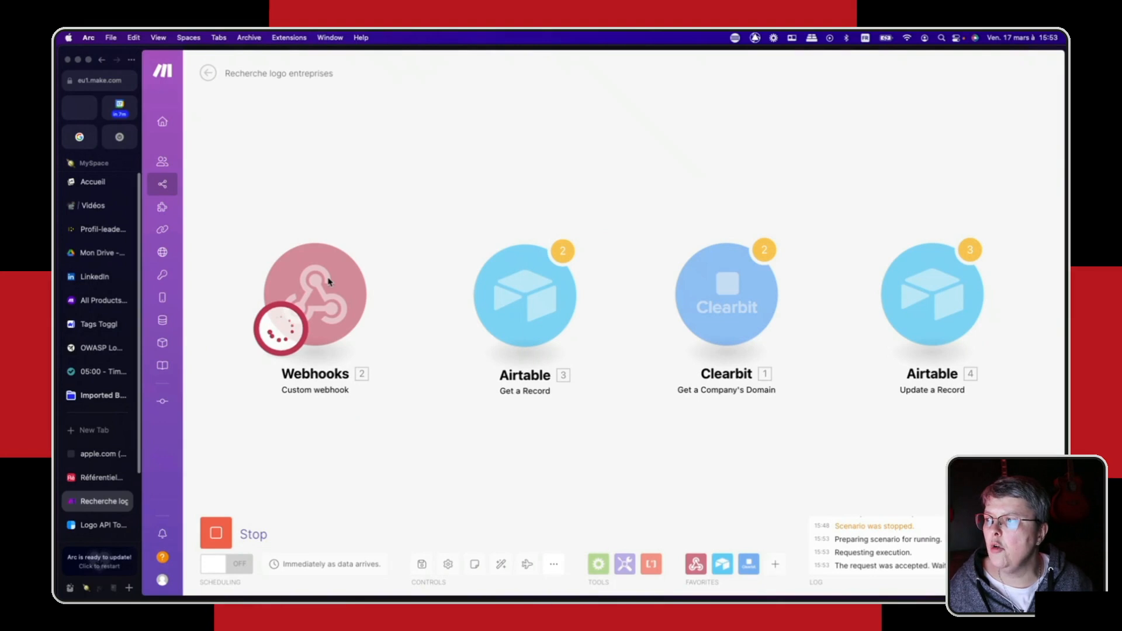
pyautogui.click(98, 479)
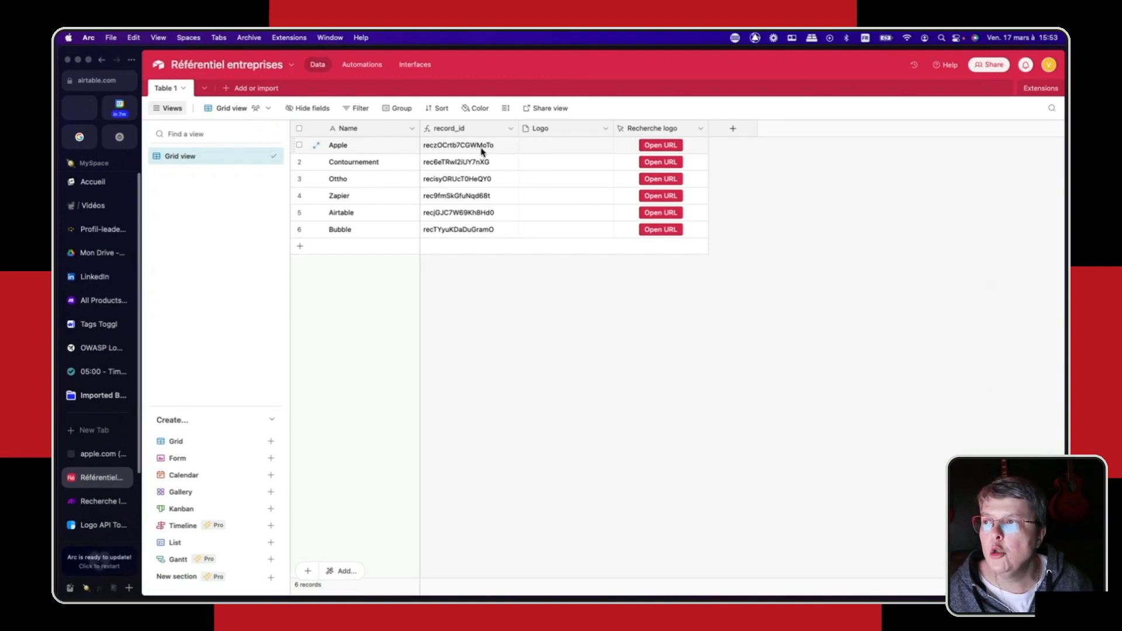
pyautogui.click(661, 146)
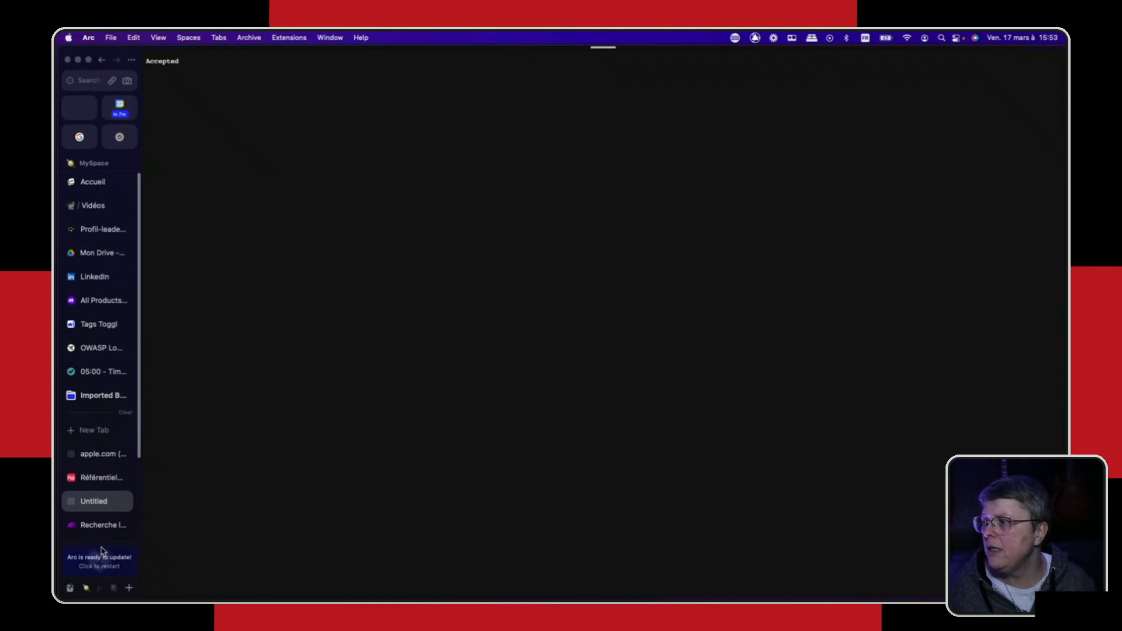
pyautogui.click(95, 526)
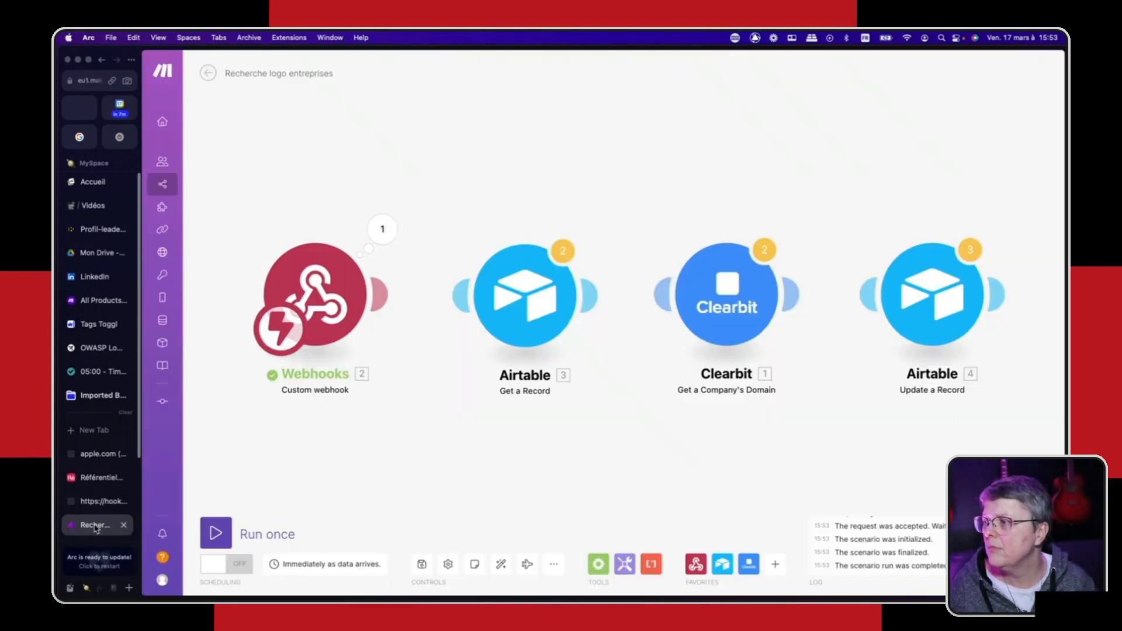
pyautogui.click(382, 229)
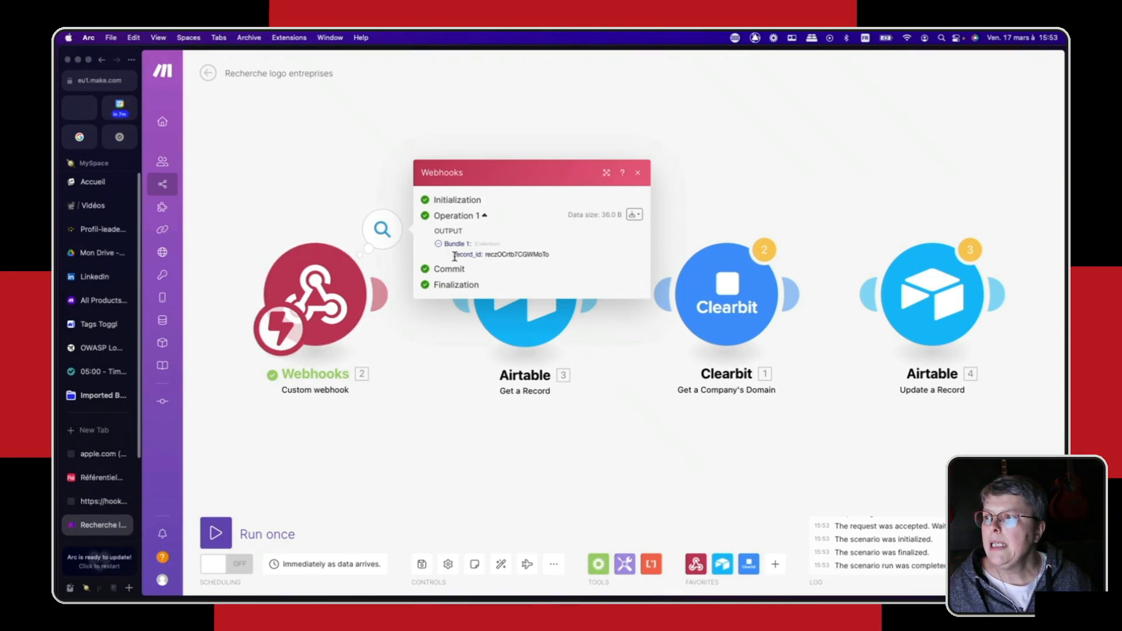
# - Examine the record_id in the Webhooks output bundle and close the leftover webhook response page
pyautogui.moveTo(456, 255); pyautogui.dragTo(551, 257)
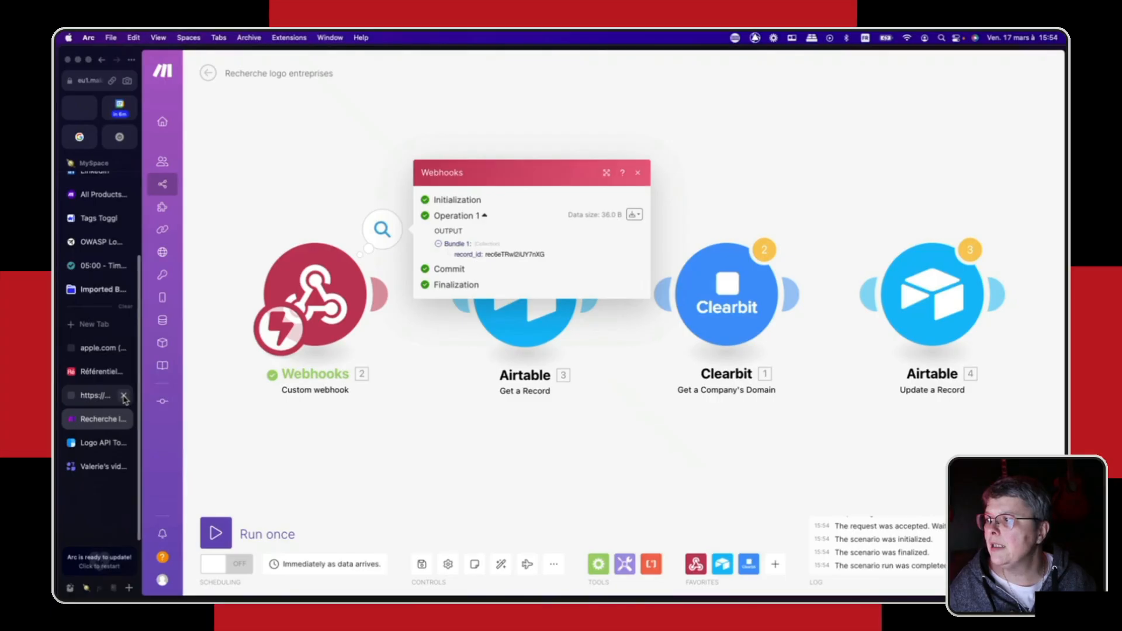
pyautogui.click(124, 396)
pyautogui.click(386, 445)
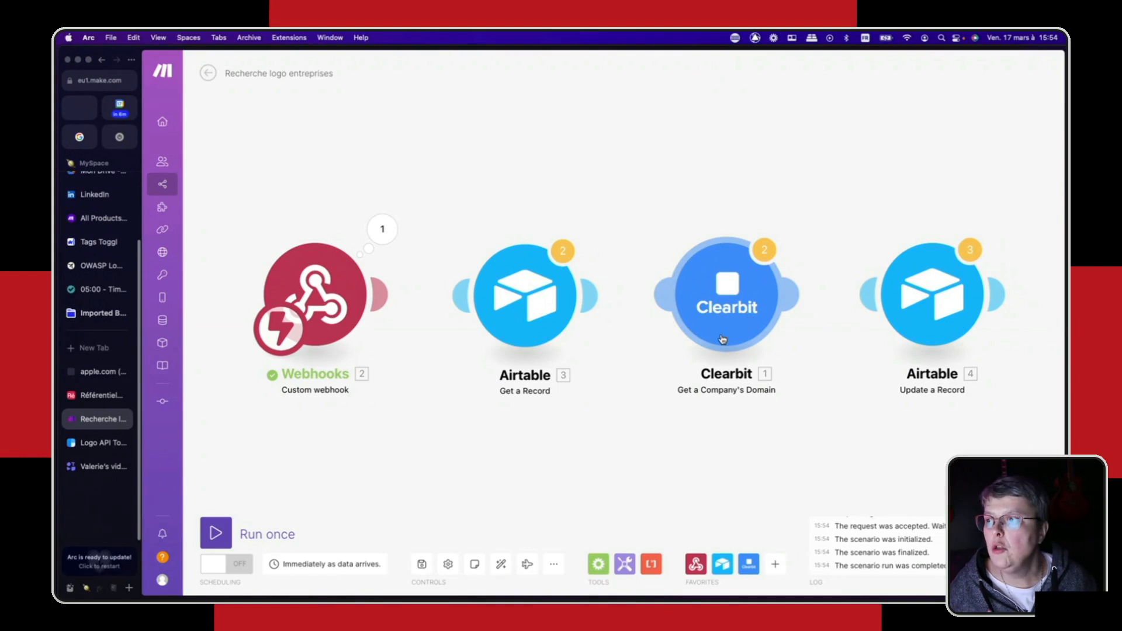
# - Connect the Webhooks module to the Airtable Get a Record module and accept that module's settings
pyautogui.moveTo(401, 298); pyautogui.dragTo(354, 296)
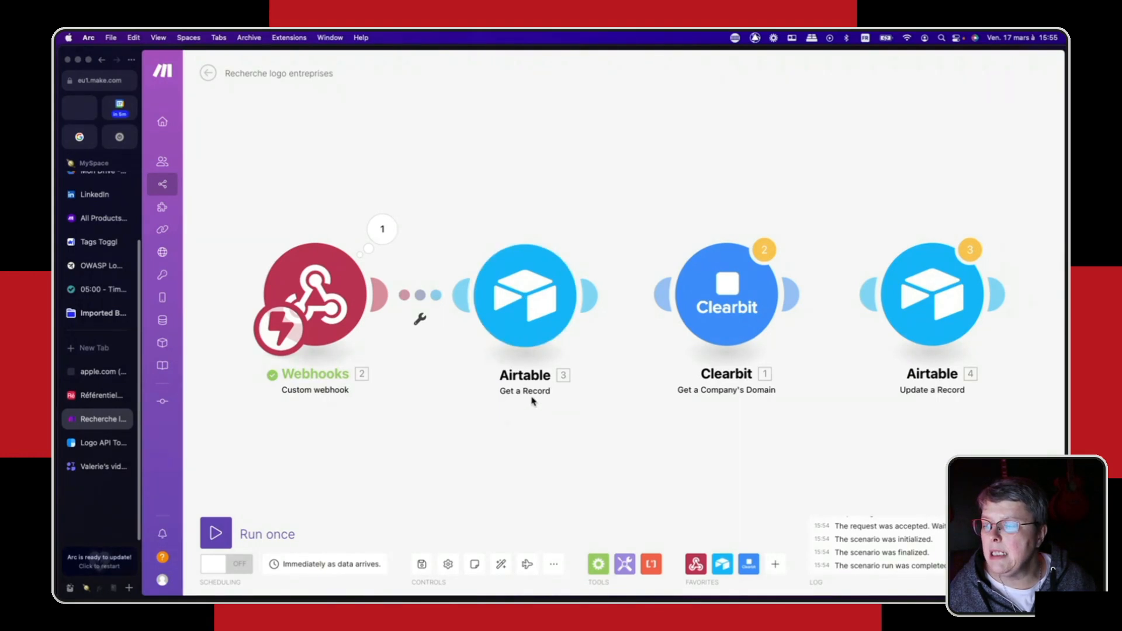
pyautogui.click(526, 291)
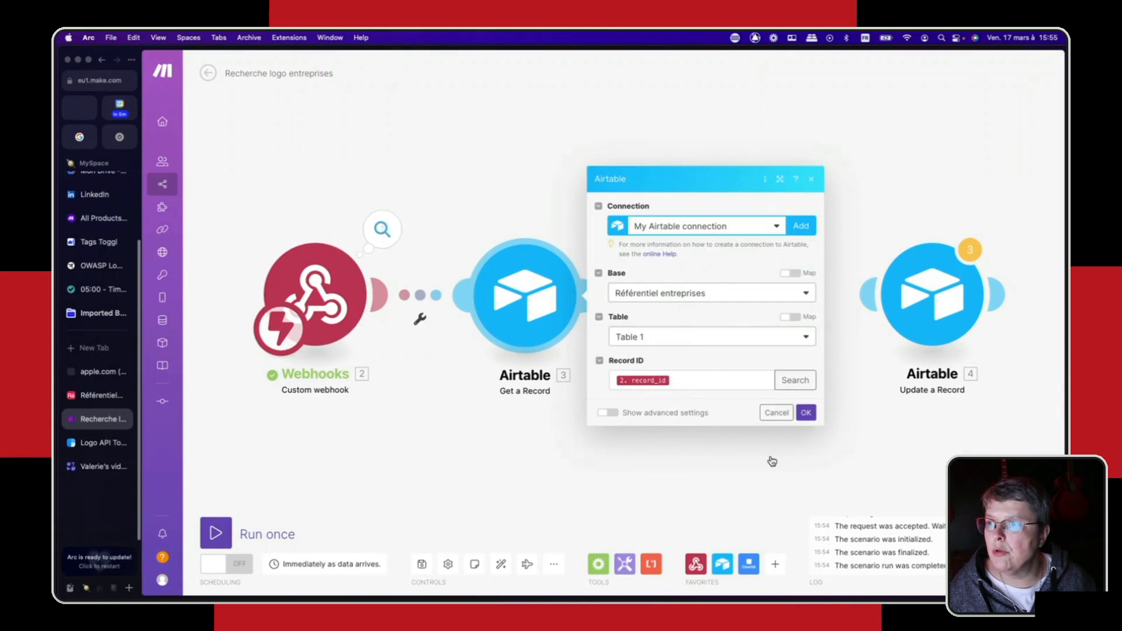
pyautogui.click(806, 413)
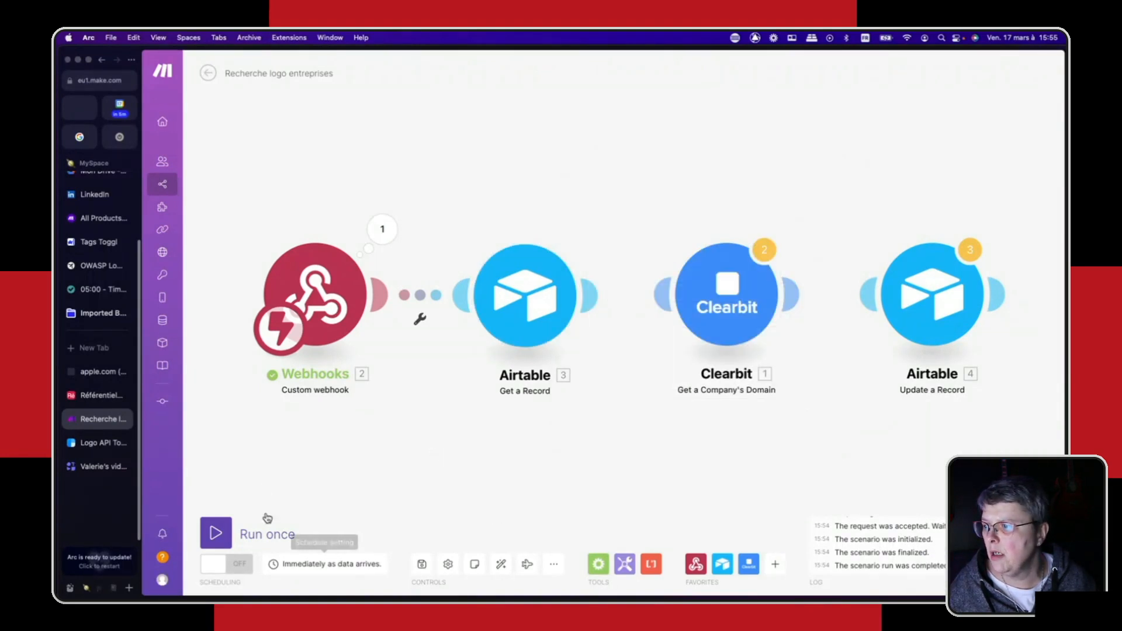
# - Run the scenario once, triggering it from Contournement's Recherche logo button in Airtable, and check the record_id in the Webhooks output in Make
pyautogui.click(215, 533)
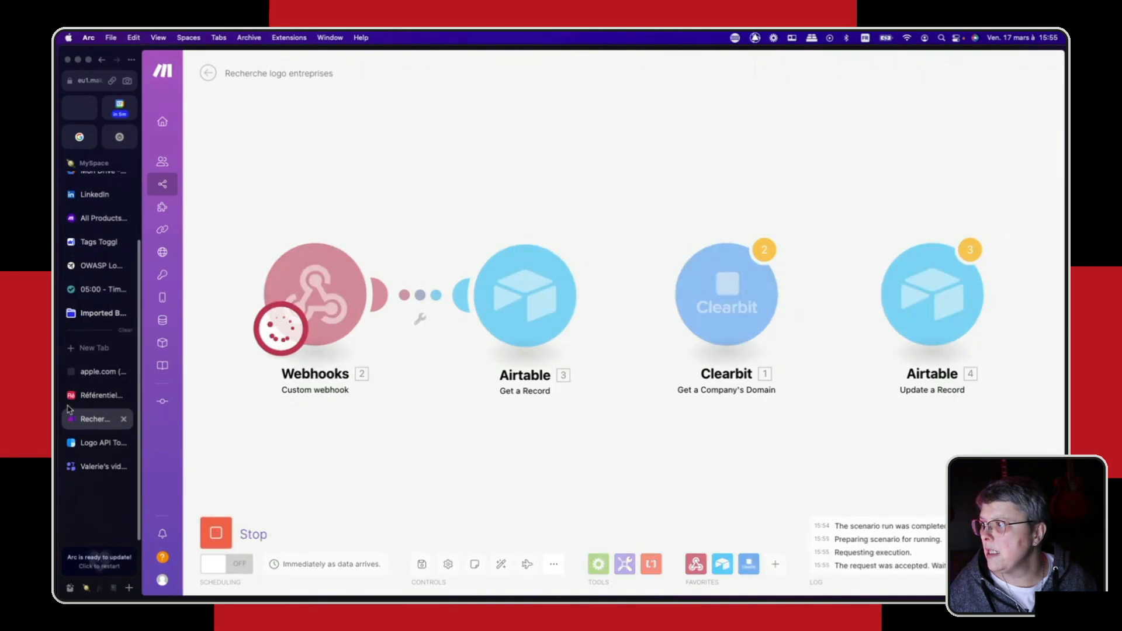
pyautogui.click(94, 399)
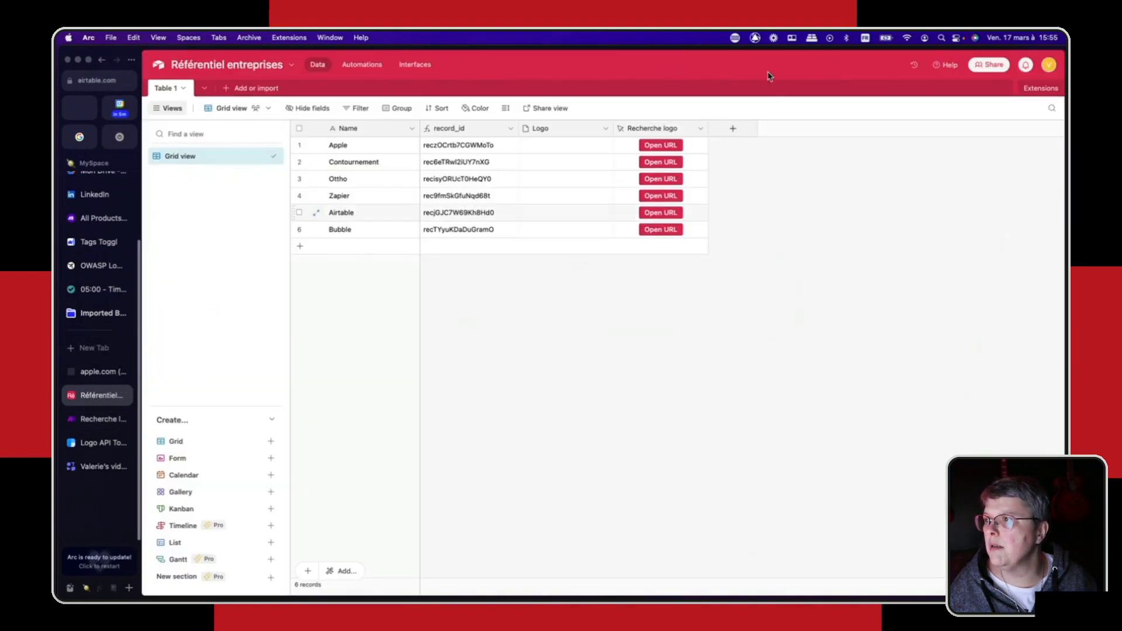
pyautogui.click(657, 165)
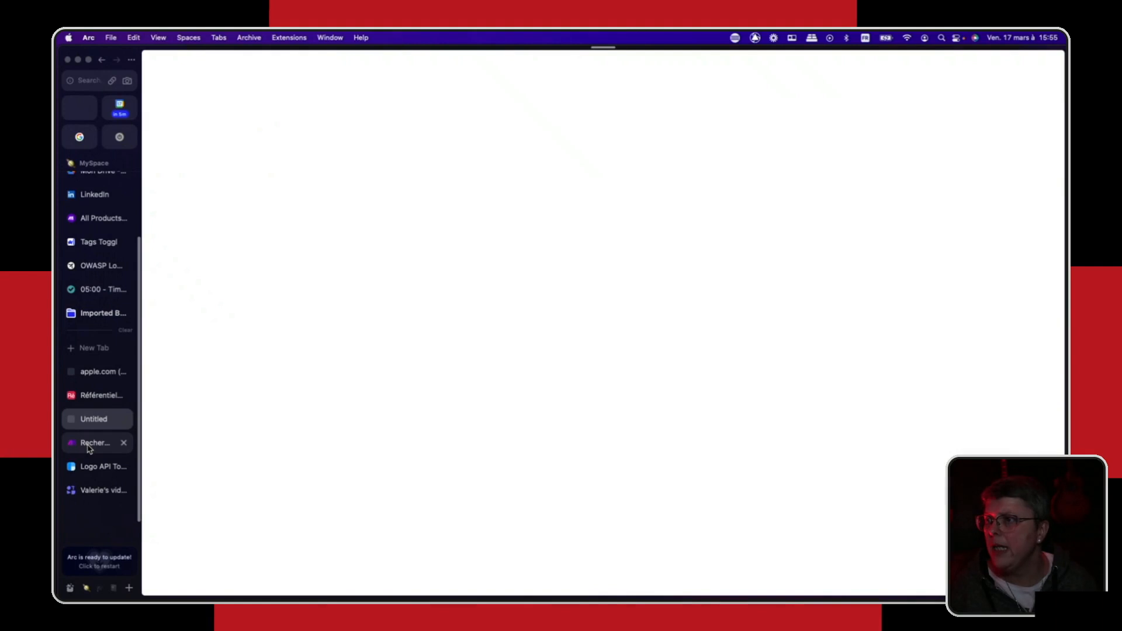
pyautogui.click(89, 445)
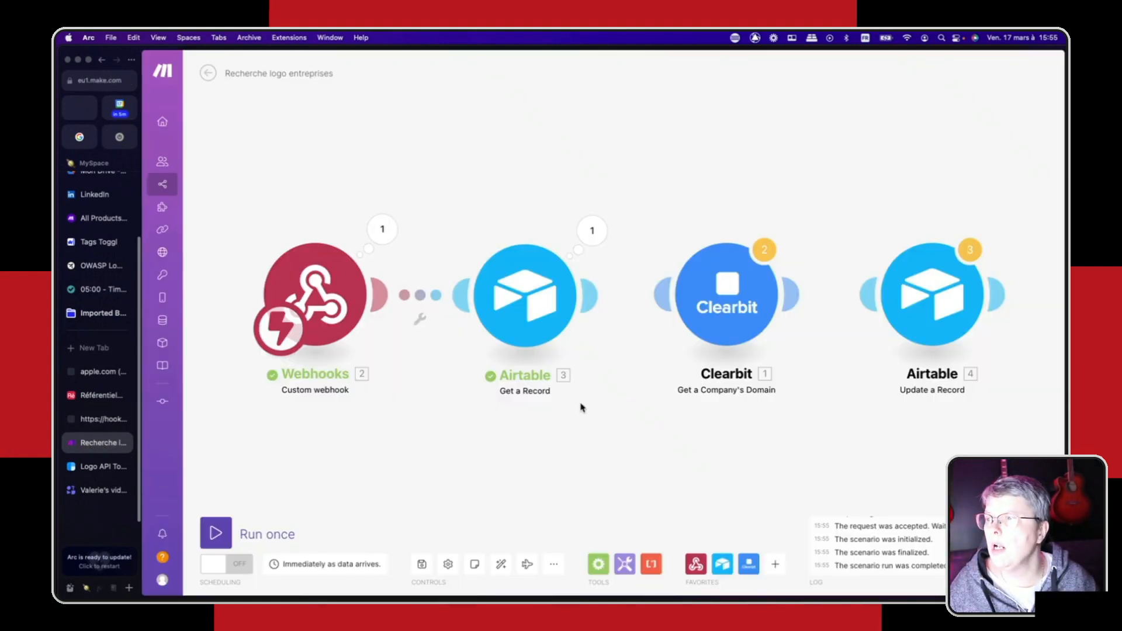
pyautogui.click(383, 229)
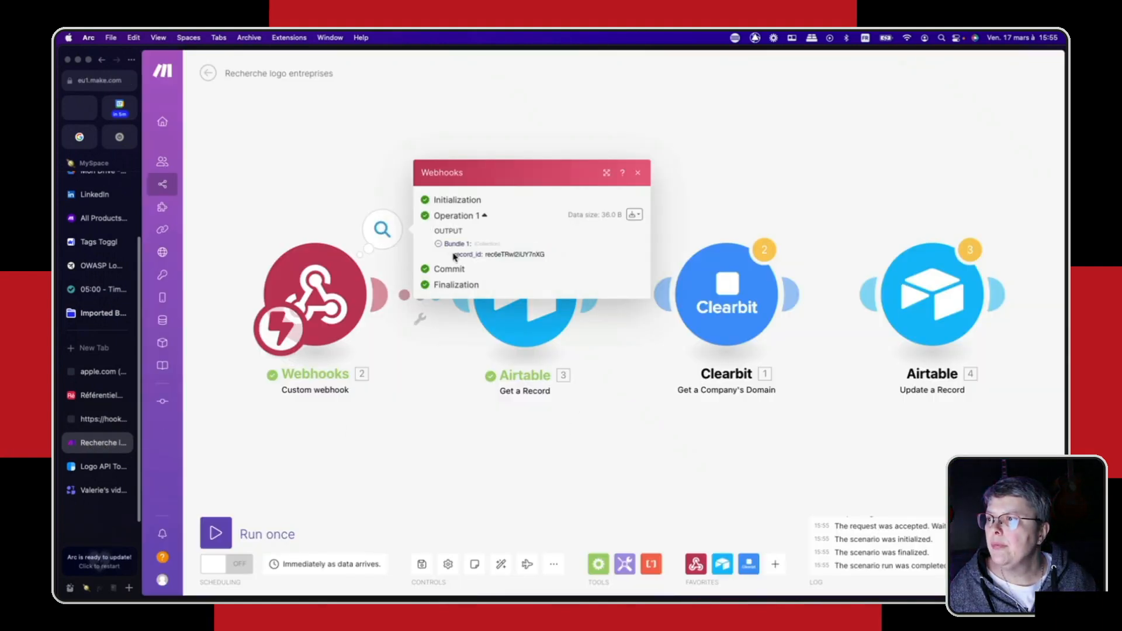
pyautogui.moveTo(544, 257); pyautogui.dragTo(508, 247)
pyautogui.click(638, 173)
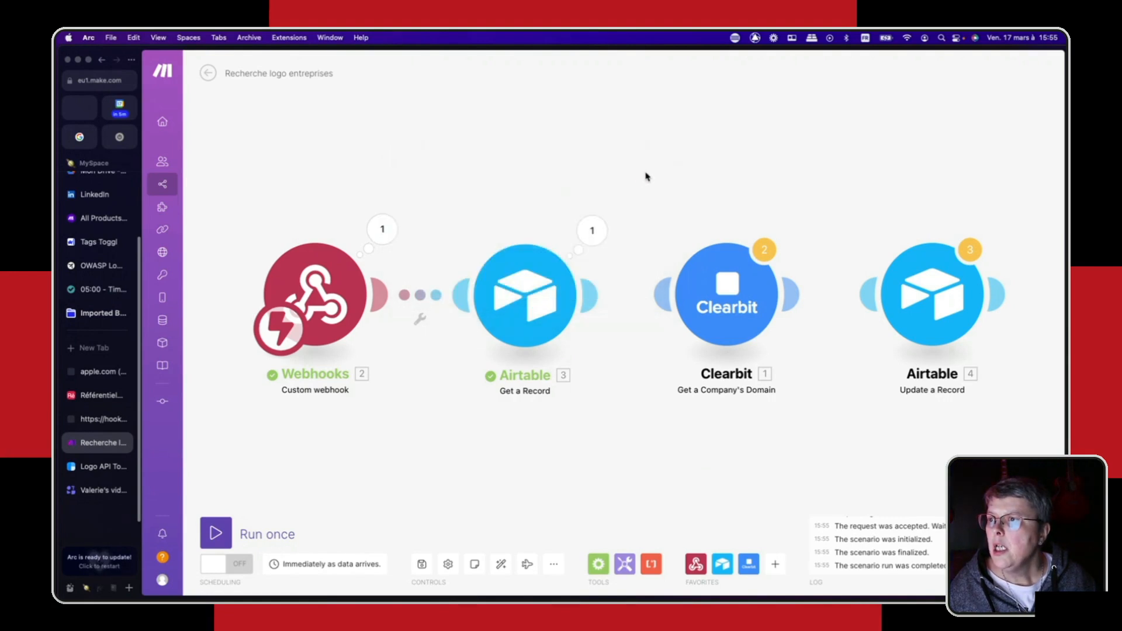
# - Review the Airtable Get a Record module's Record ID mapping and the company name in its output bundle
pyautogui.click(528, 298)
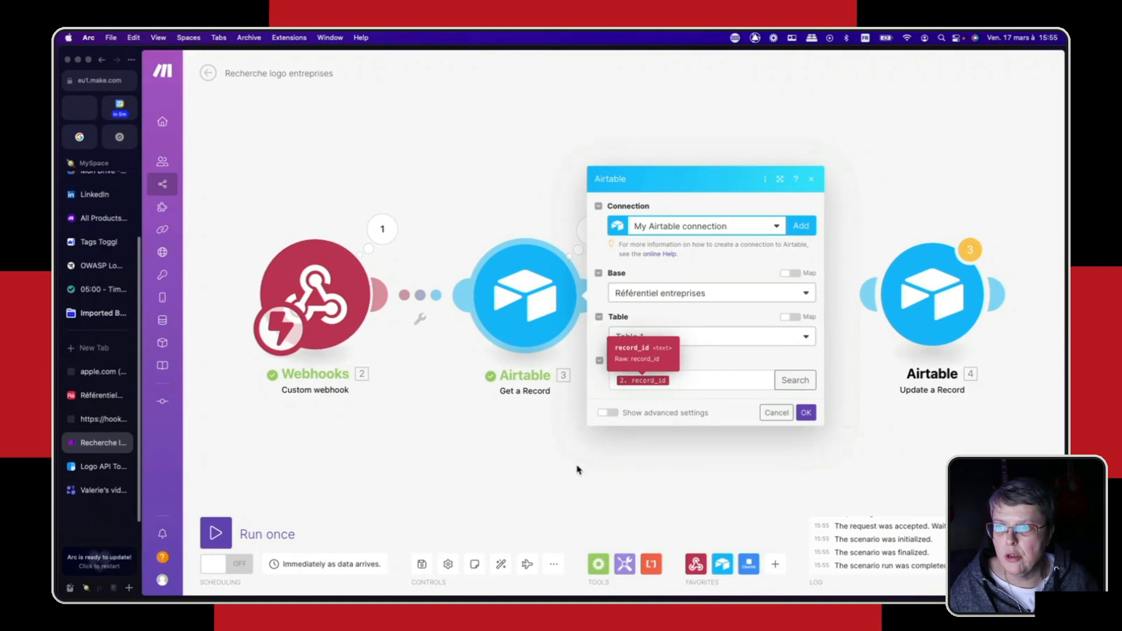
pyautogui.click(514, 468)
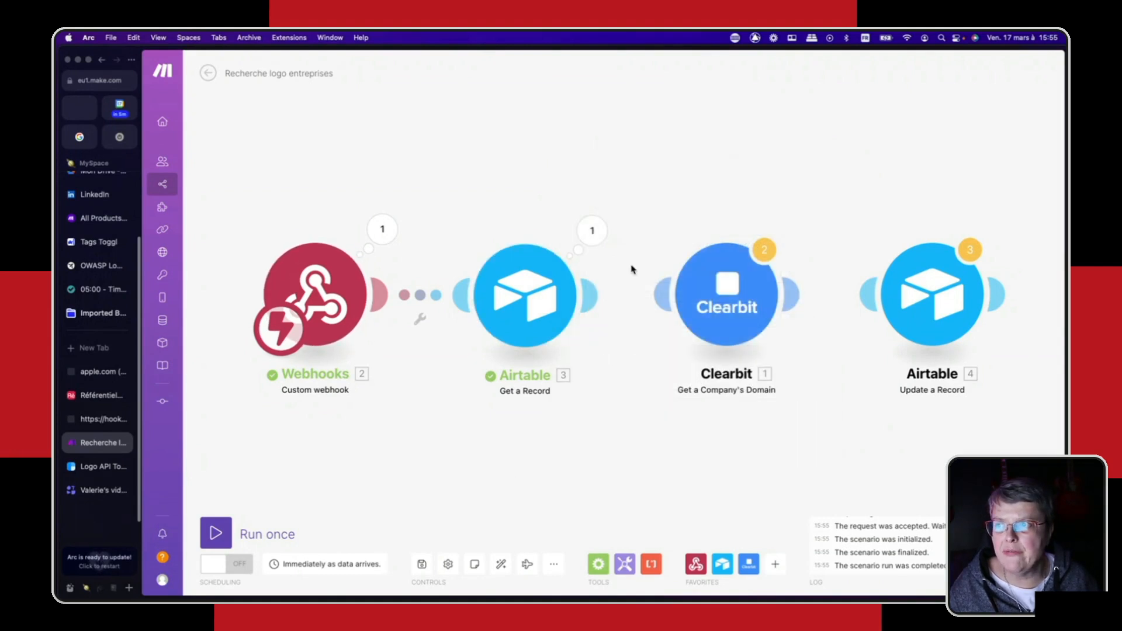
pyautogui.click(591, 232)
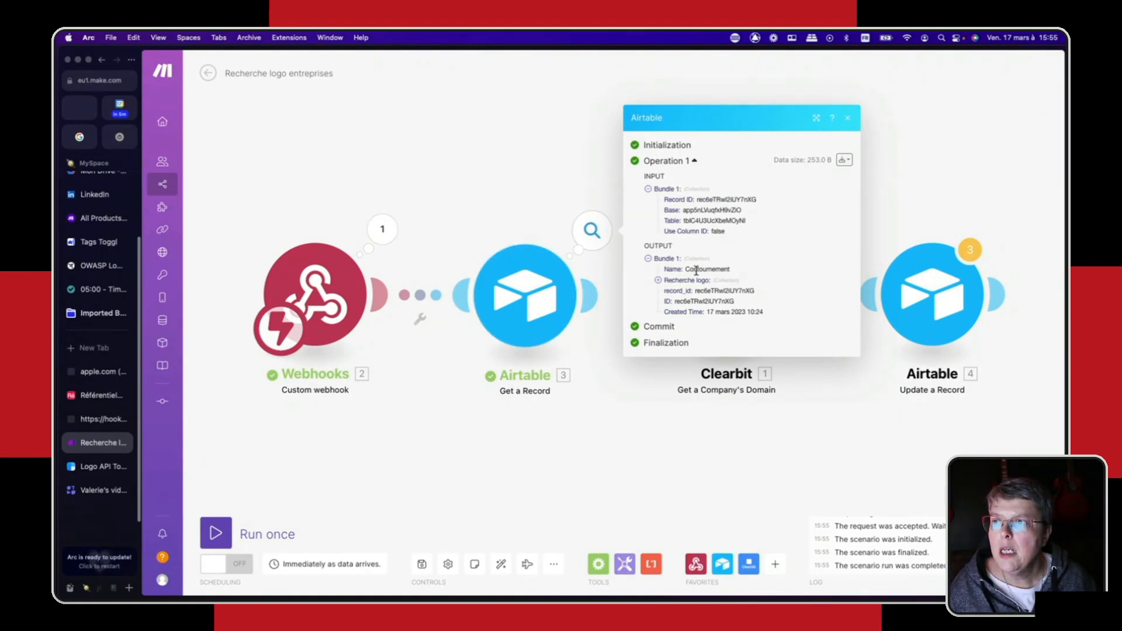
pyautogui.moveTo(687, 270); pyautogui.dragTo(734, 274)
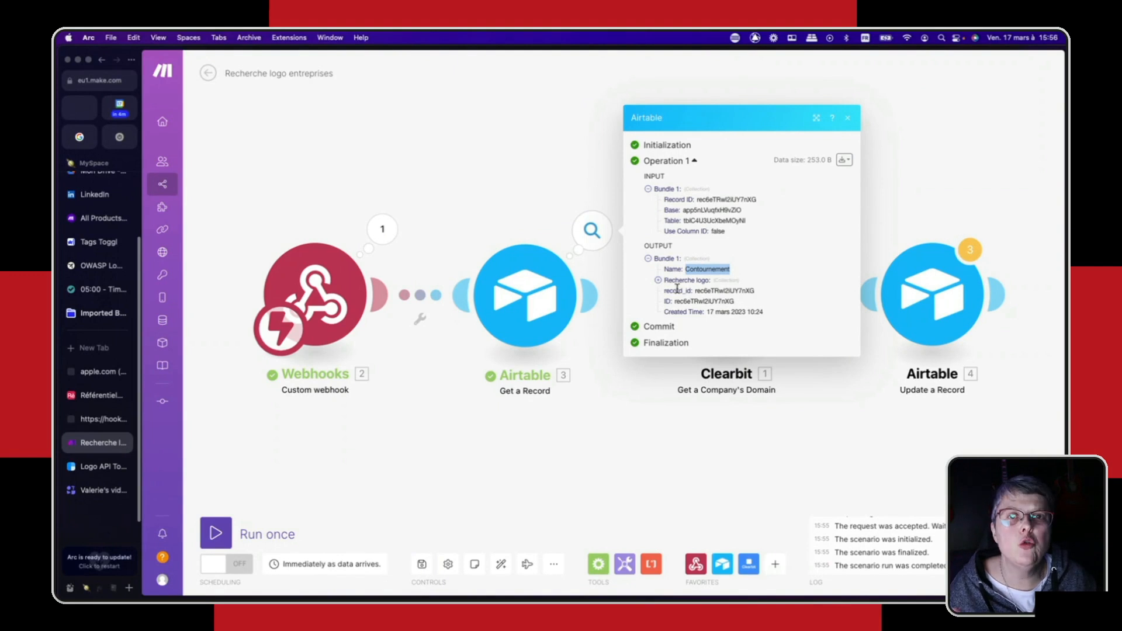
pyautogui.click(646, 454)
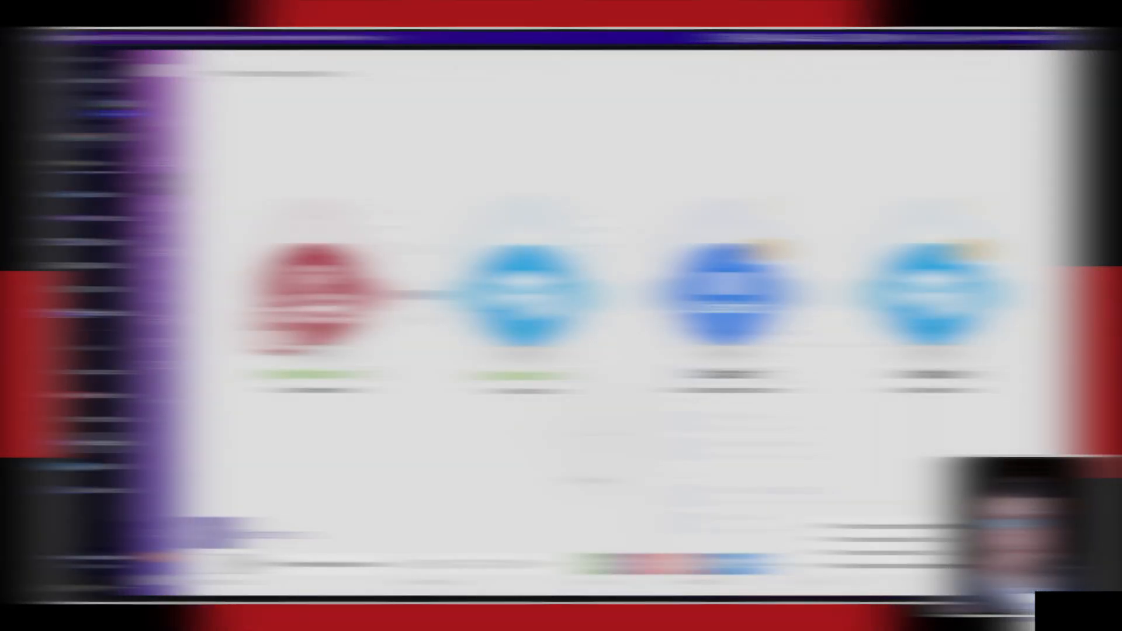
pyautogui.click(749, 564)
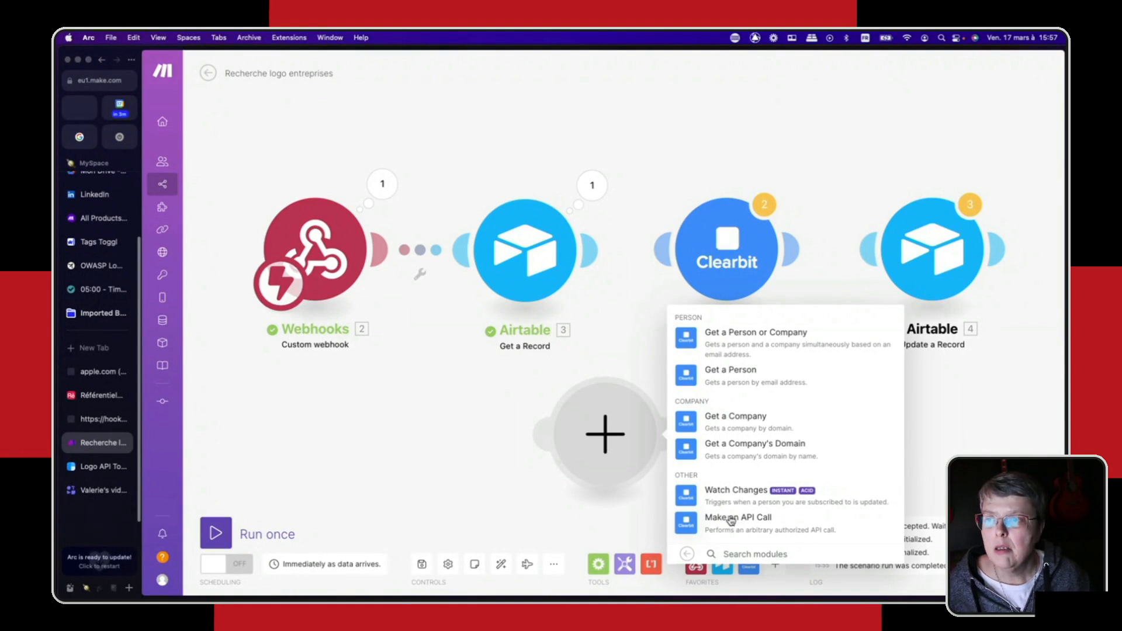
pyautogui.rightClick(599, 447)
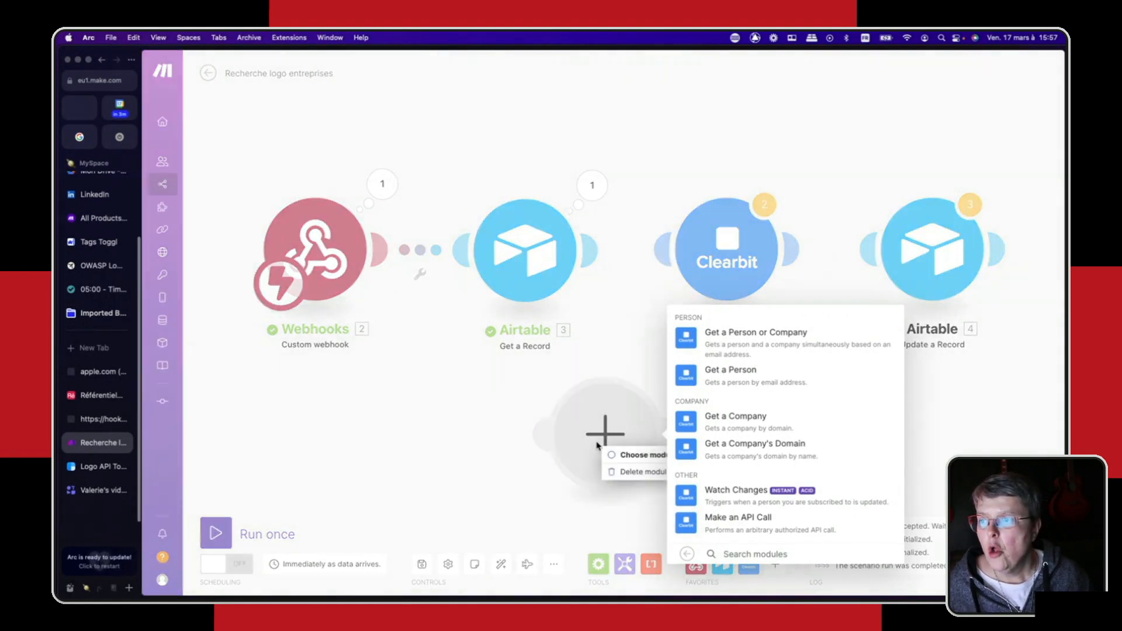
pyautogui.click(630, 473)
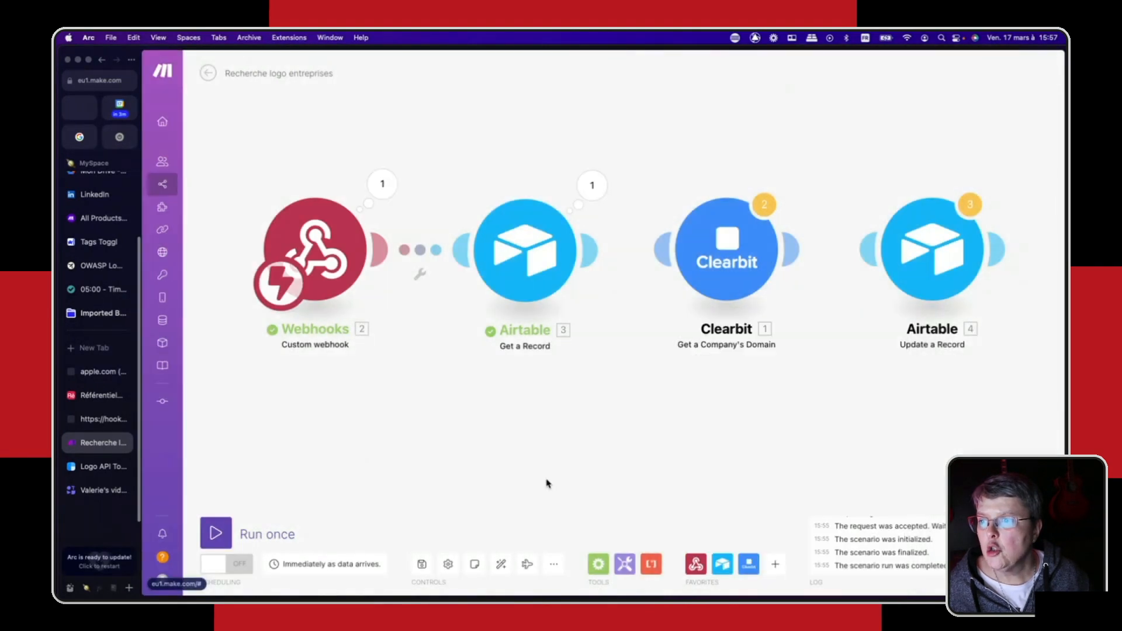
# - Connect the Airtable Get a Record module to the Clearbit Get a Company's Domain module and accept the Clearbit settings
pyautogui.click(721, 261)
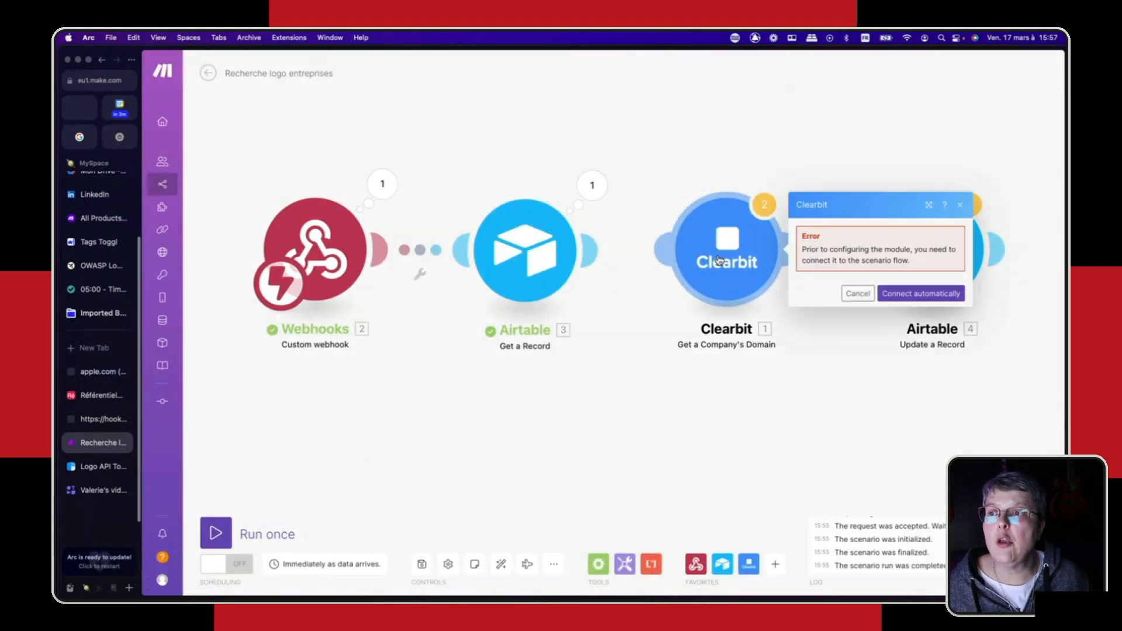
pyautogui.click(671, 398)
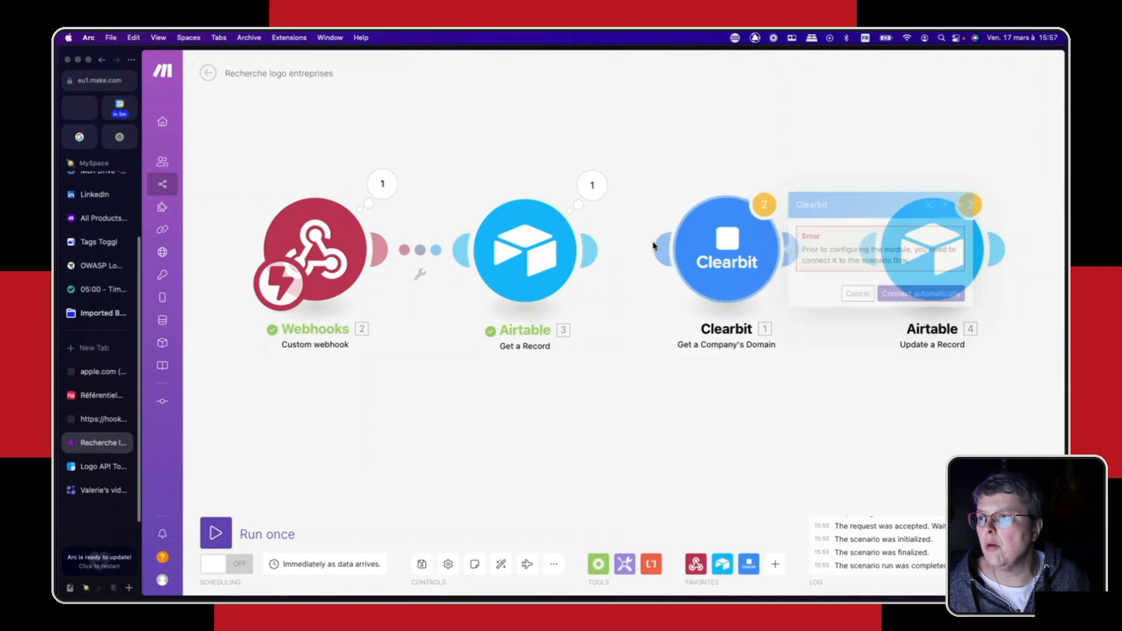
pyautogui.moveTo(647, 243); pyautogui.dragTo(526, 250)
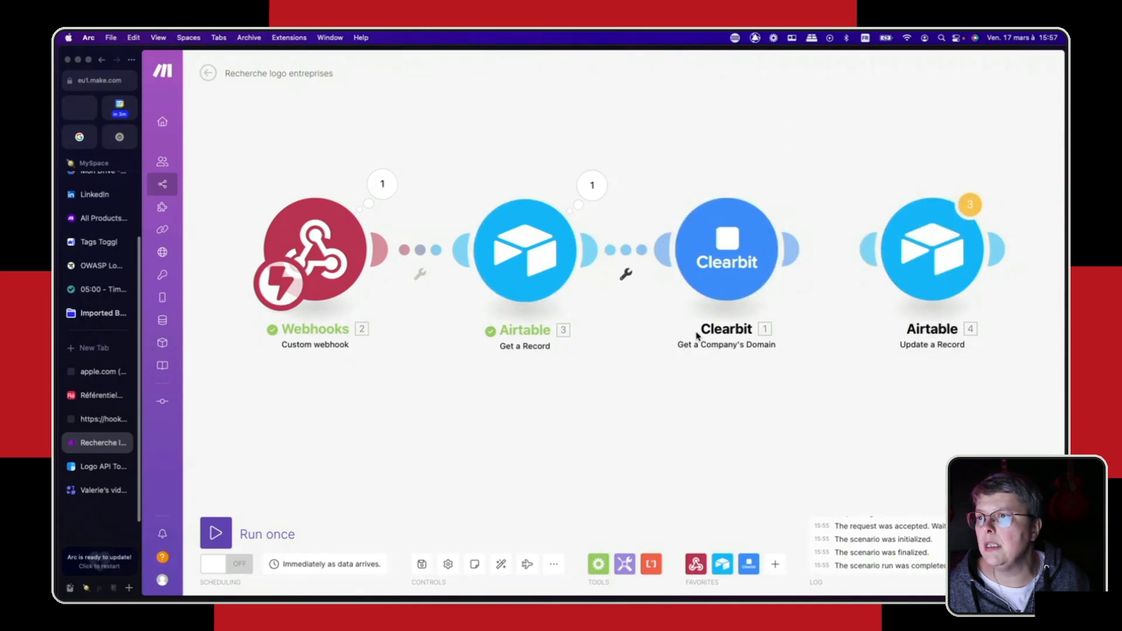
pyautogui.click(727, 246)
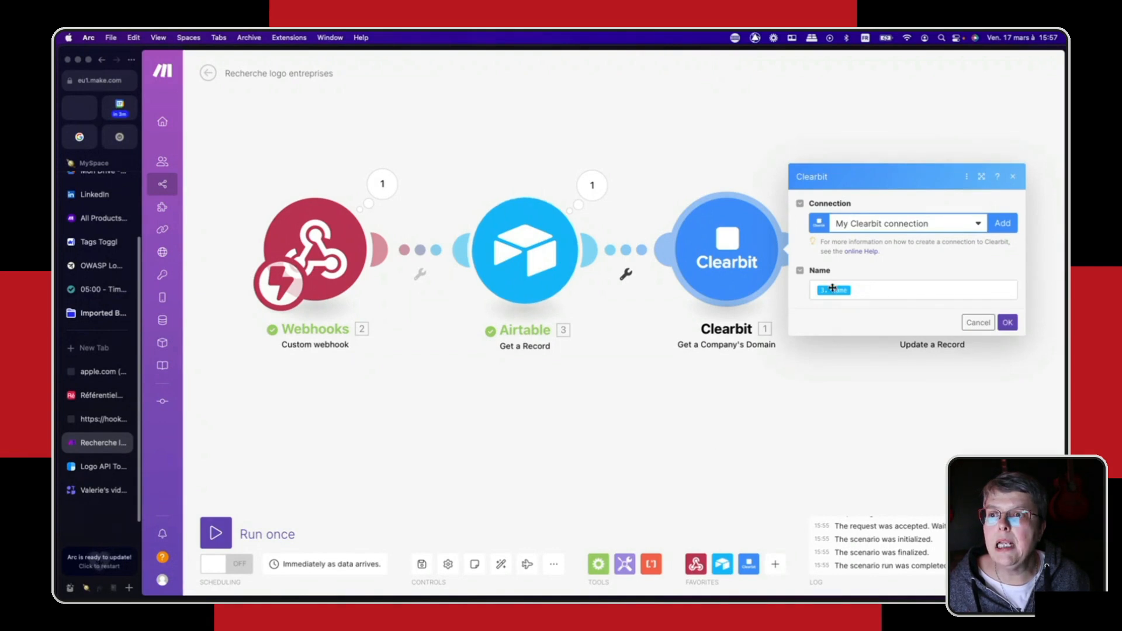
pyautogui.moveTo(838, 292)
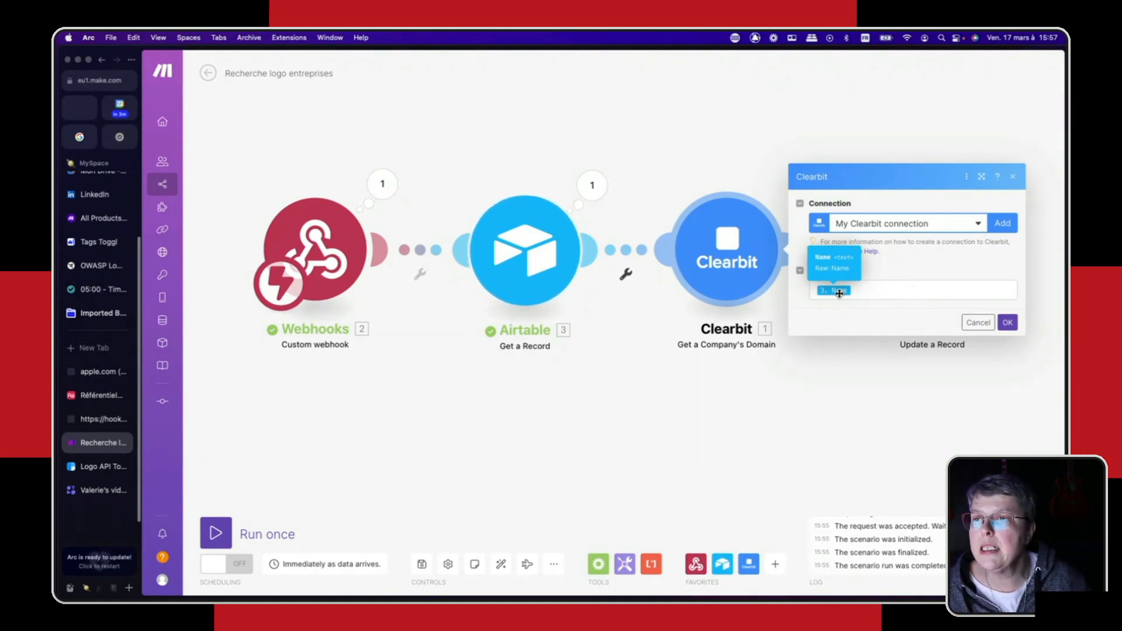
pyautogui.click(1008, 322)
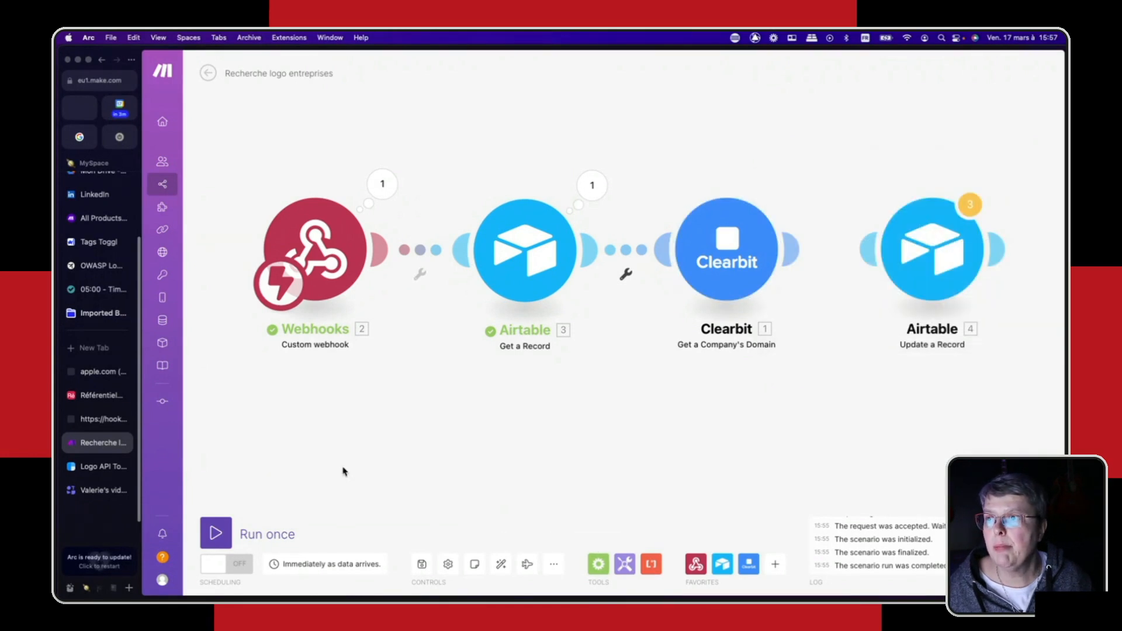
# - Run the three connected modules once, triggering them from Contournement's Recherche logo button in Airtable, and return to the Make scenario
pyautogui.click(212, 542)
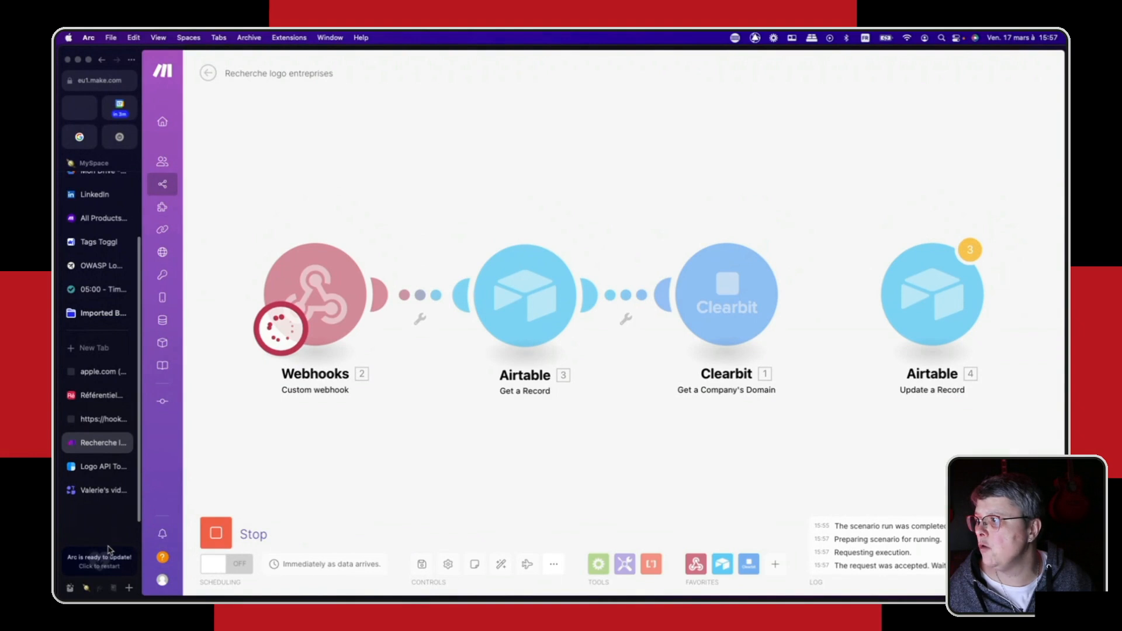
pyautogui.click(99, 395)
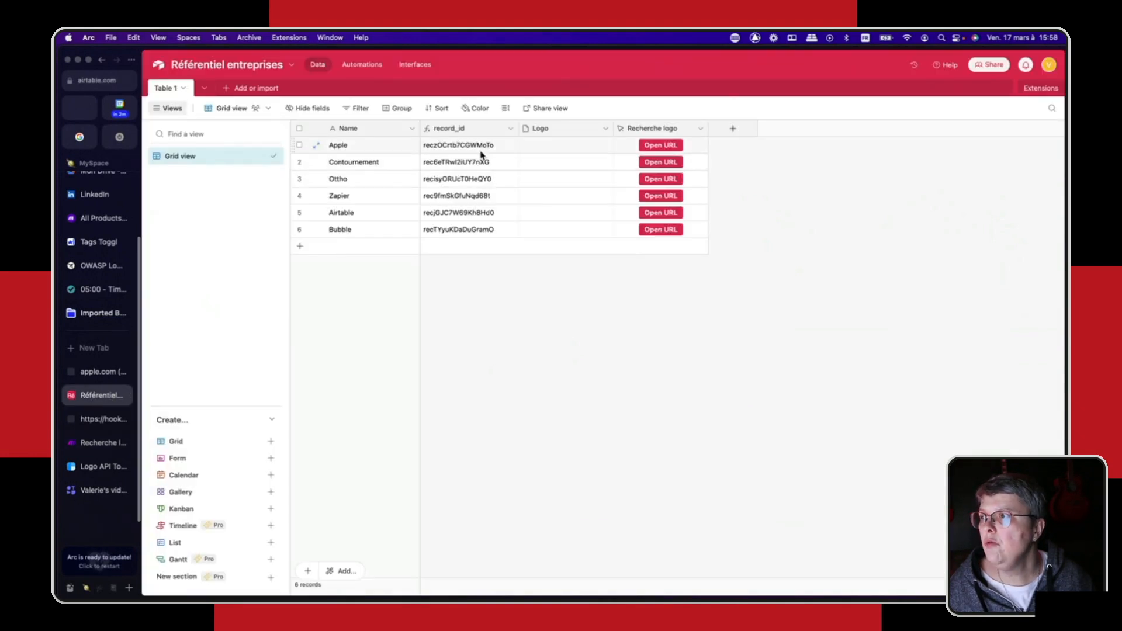
pyautogui.click(656, 164)
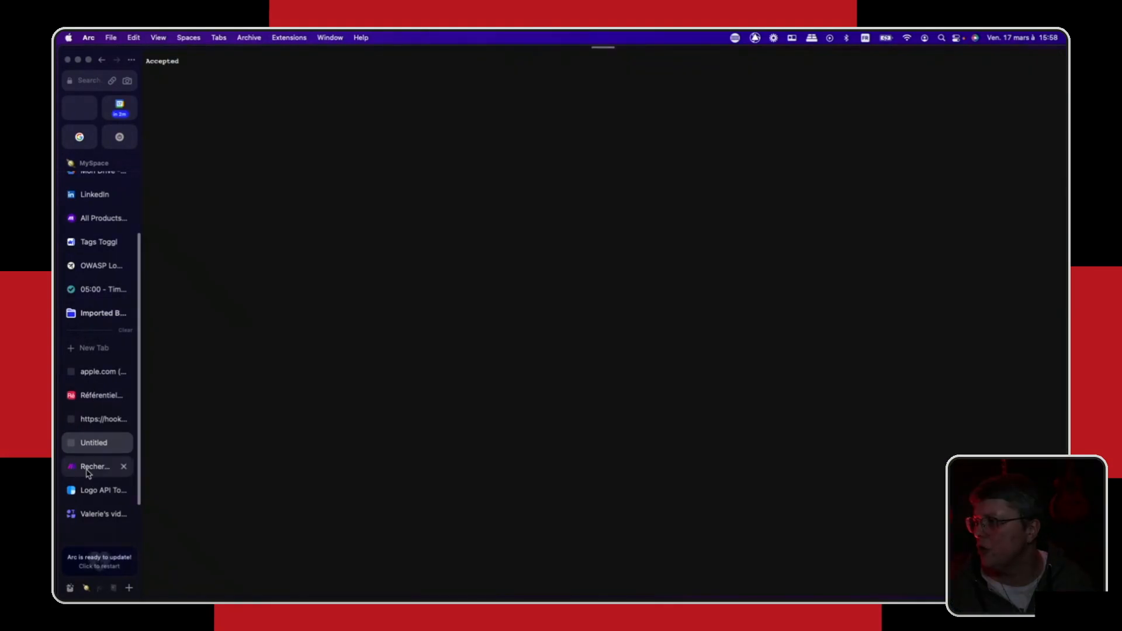
pyautogui.click(88, 472)
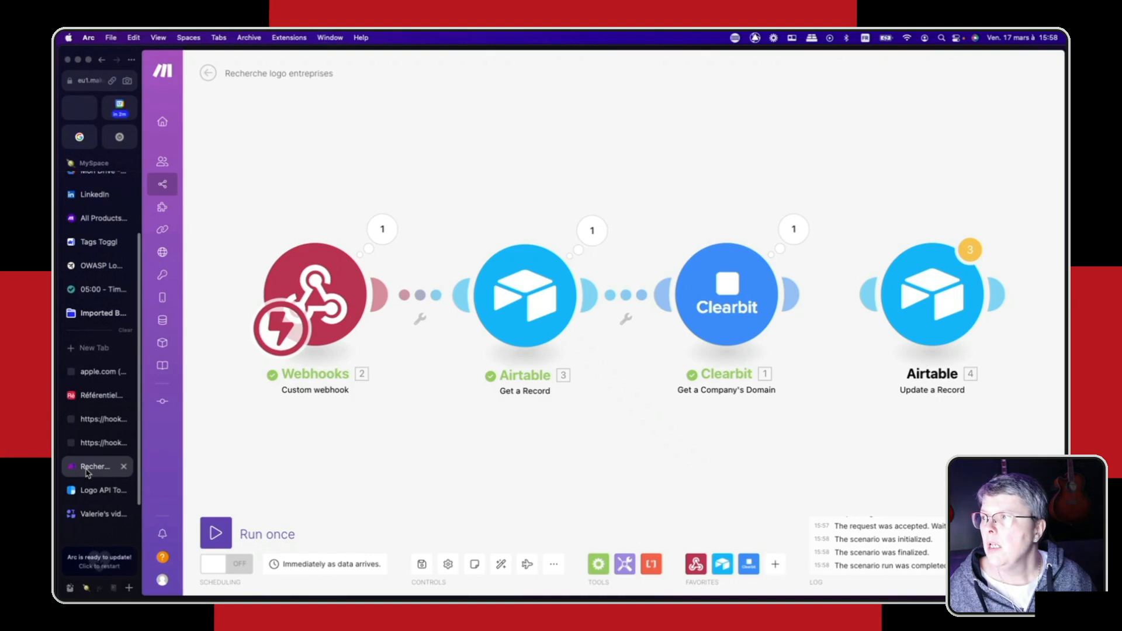
# - Check the execution results of the Webhooks and Airtable Get a Record modules
pyautogui.click(380, 232)
pyautogui.click(393, 127)
pyautogui.click(585, 237)
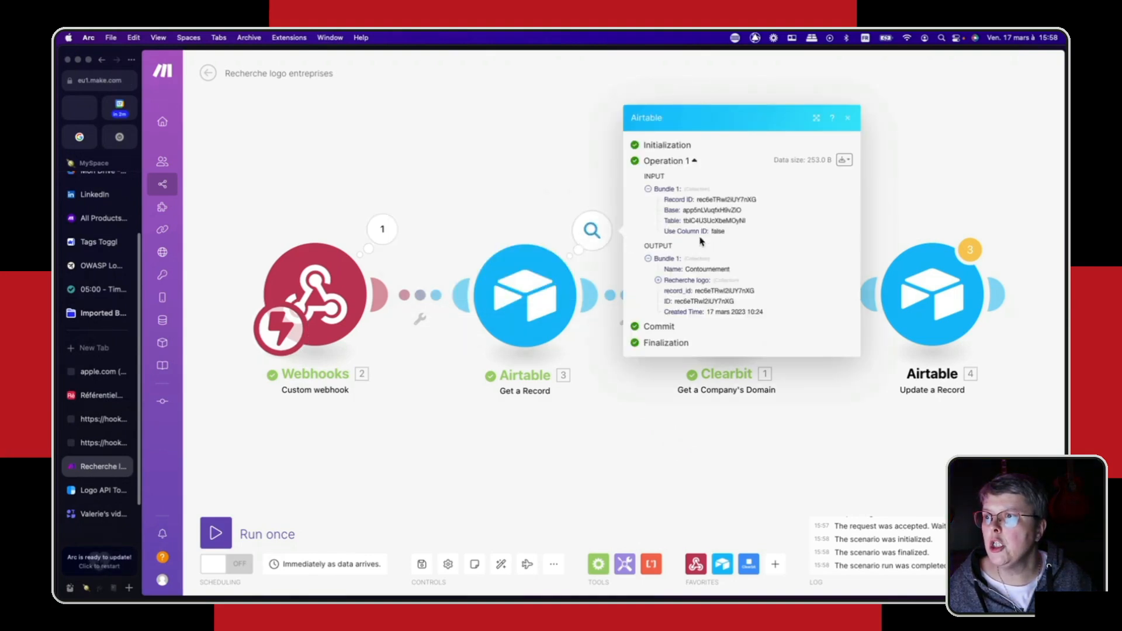
pyautogui.click(571, 149)
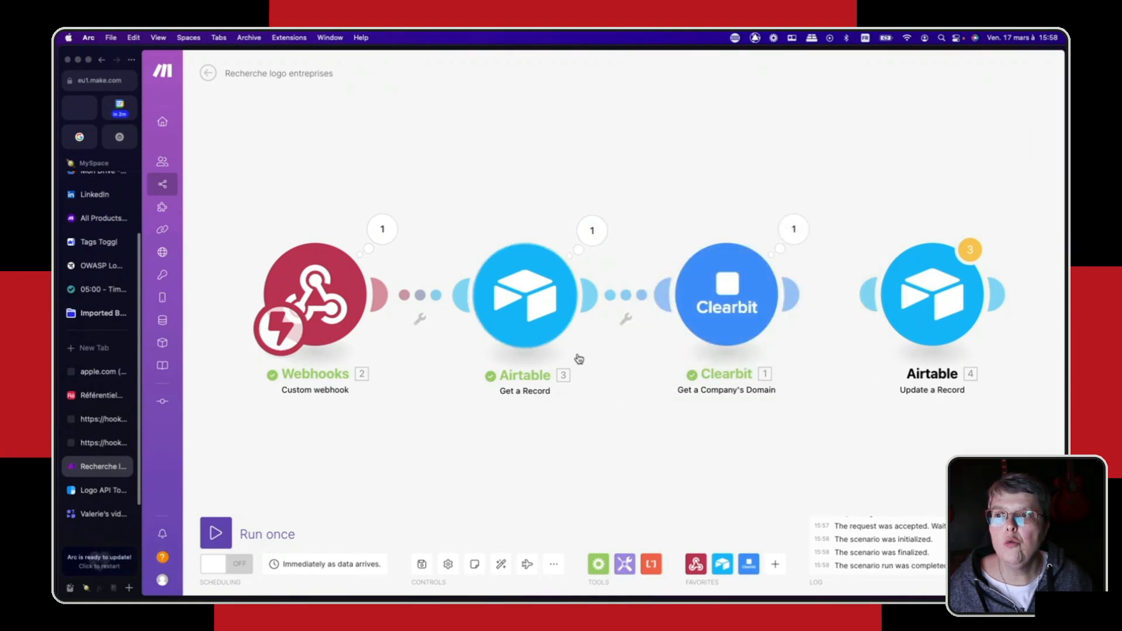
# - Inspect the Clearbit module's execution results, comparing the input company name with the output name and domain
pyautogui.click(794, 229)
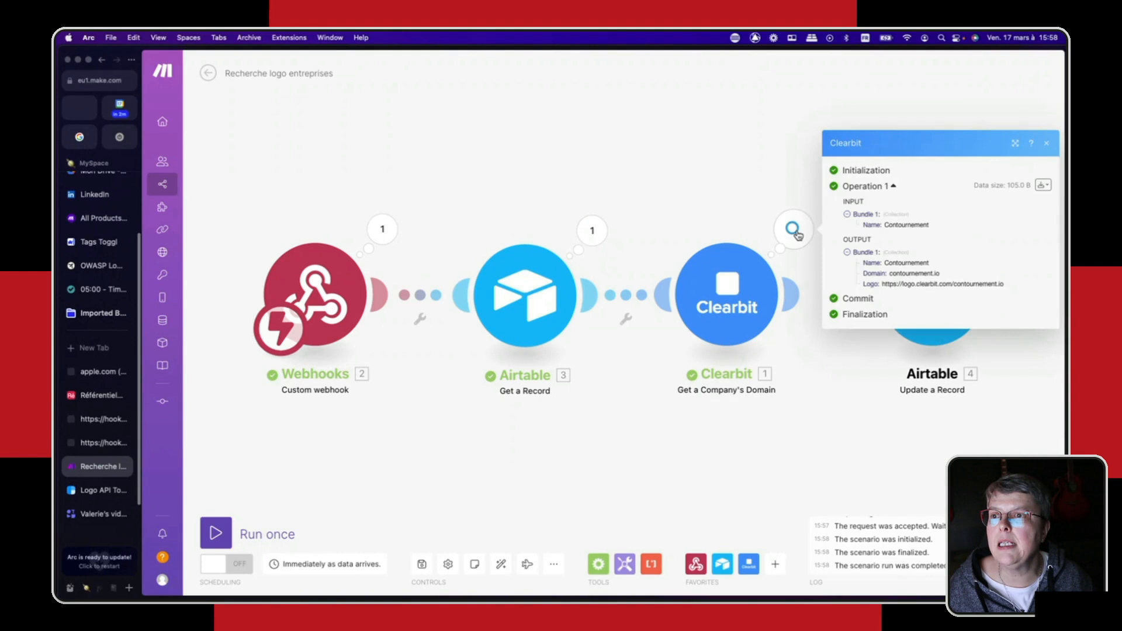
pyautogui.moveTo(944, 230); pyautogui.dragTo(886, 225)
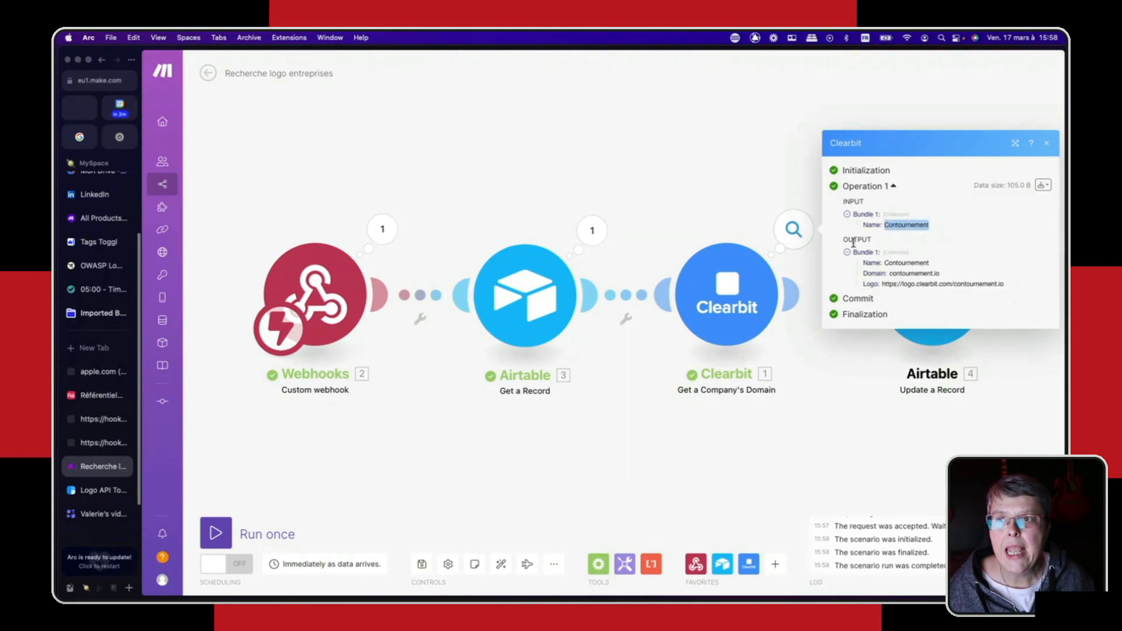
pyautogui.moveTo(886, 263); pyautogui.dragTo(964, 265)
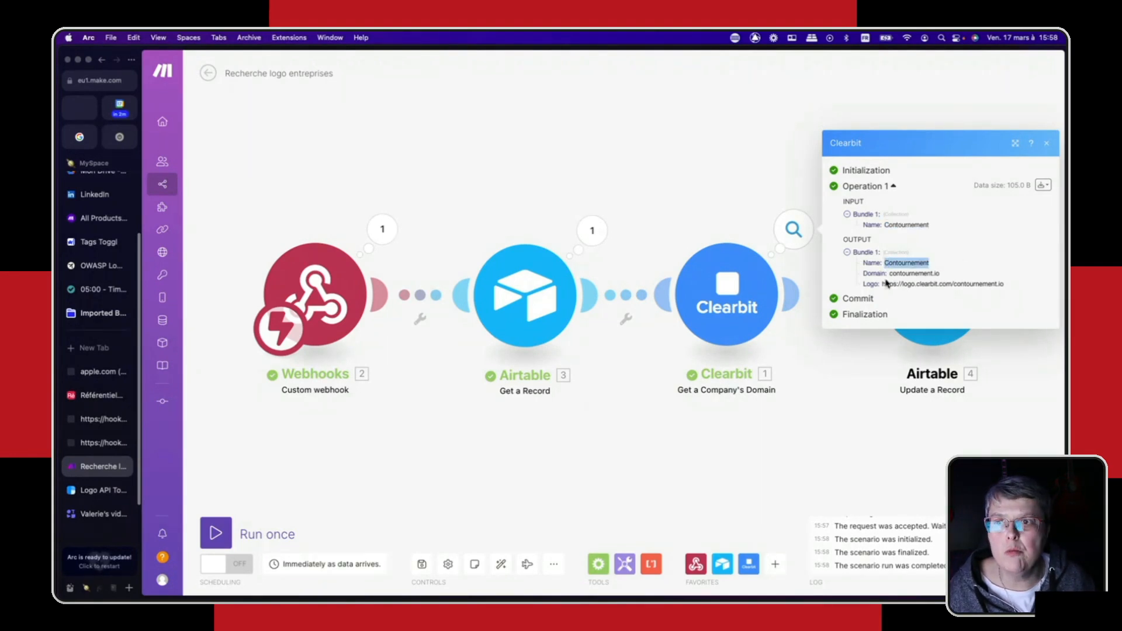
pyautogui.moveTo(932, 274); pyautogui.dragTo(941, 279)
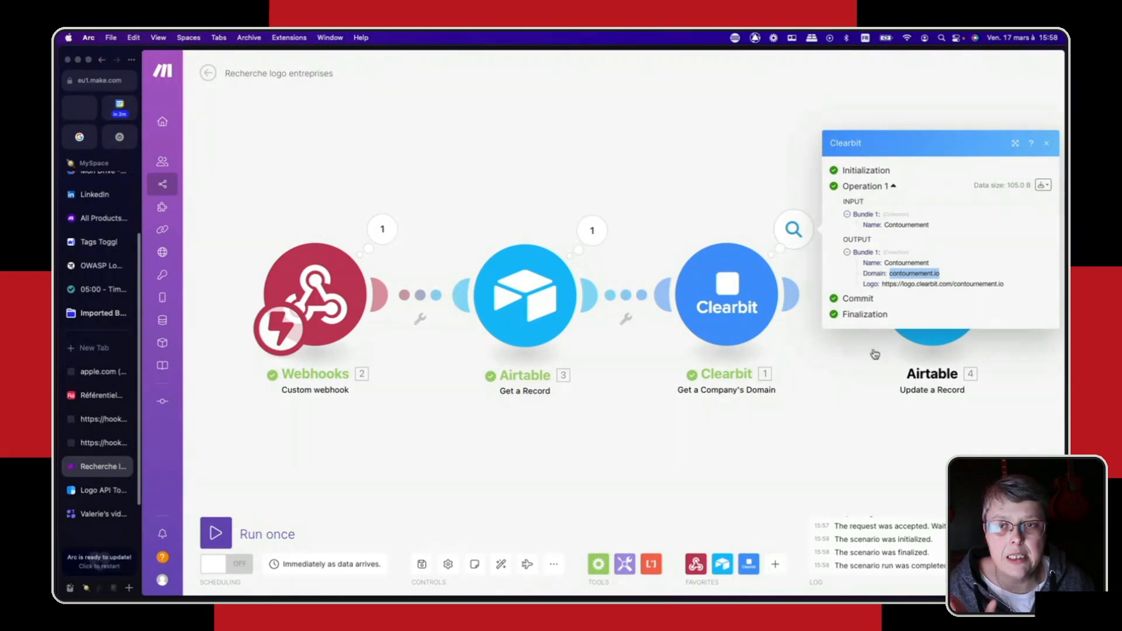
pyautogui.moveTo(883, 286); pyautogui.dragTo(1029, 289)
pyautogui.press('super+c')
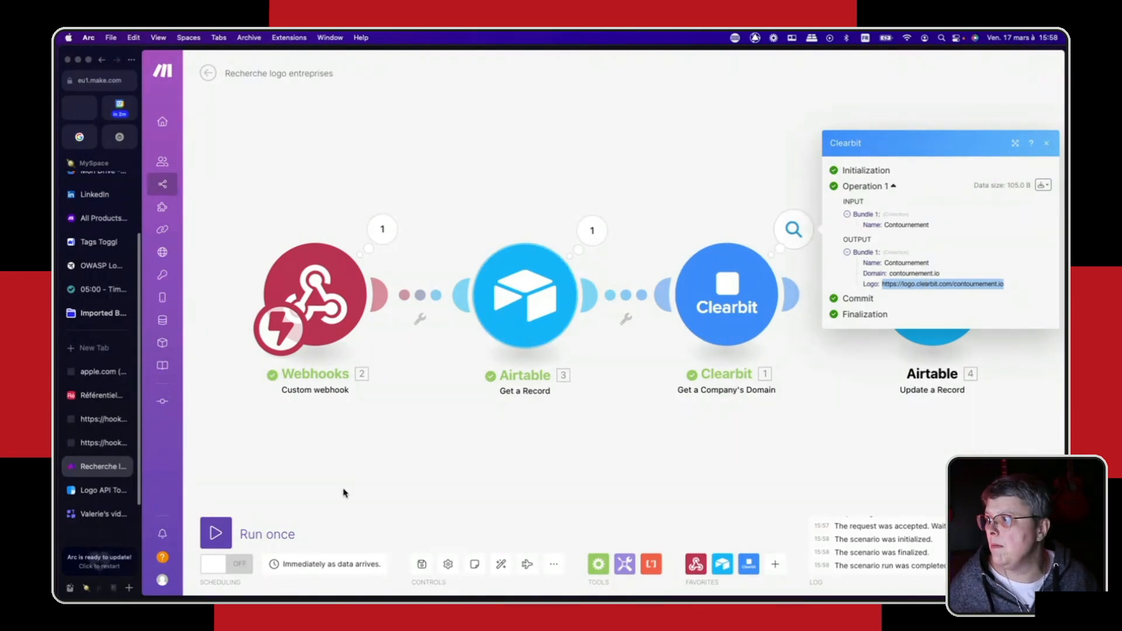
pyautogui.click(98, 352)
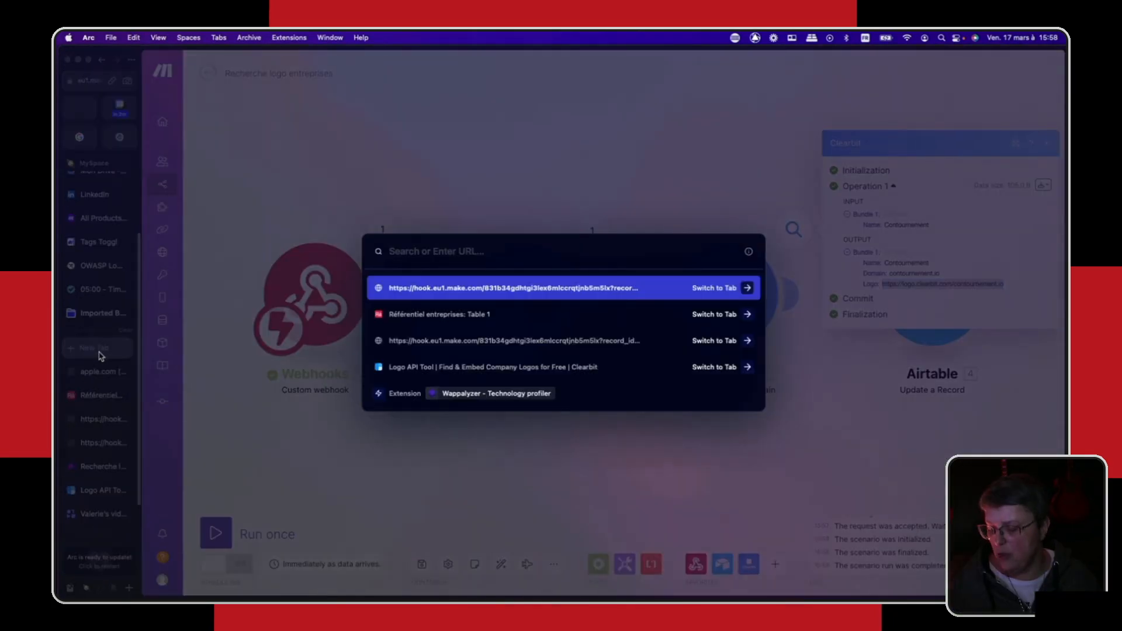
pyautogui.press('super+v')
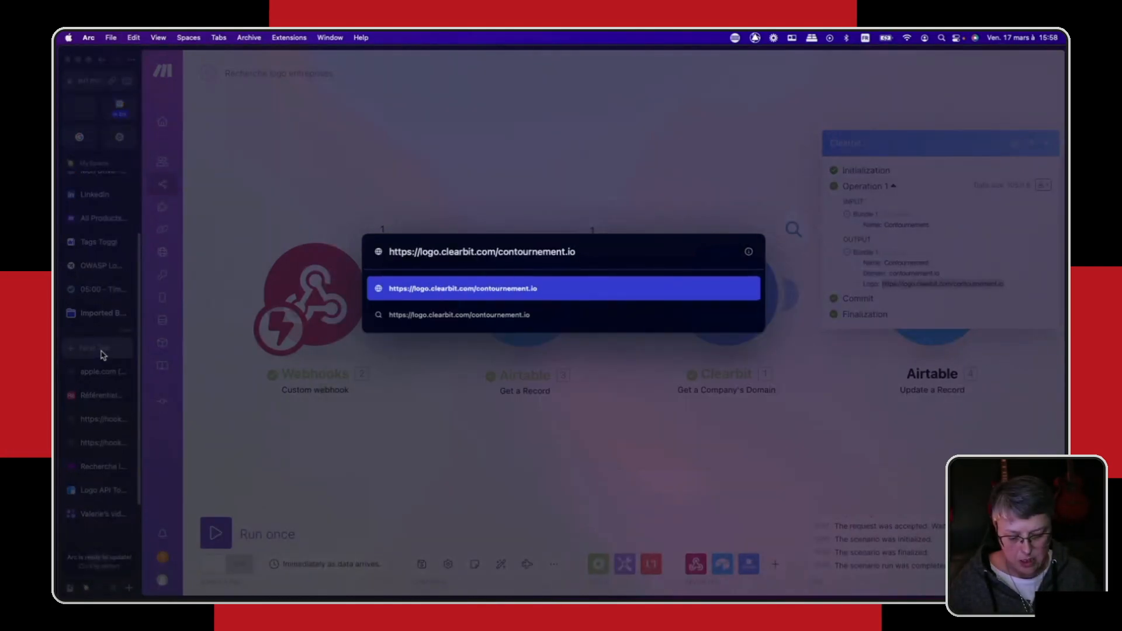
pyautogui.press('Return')
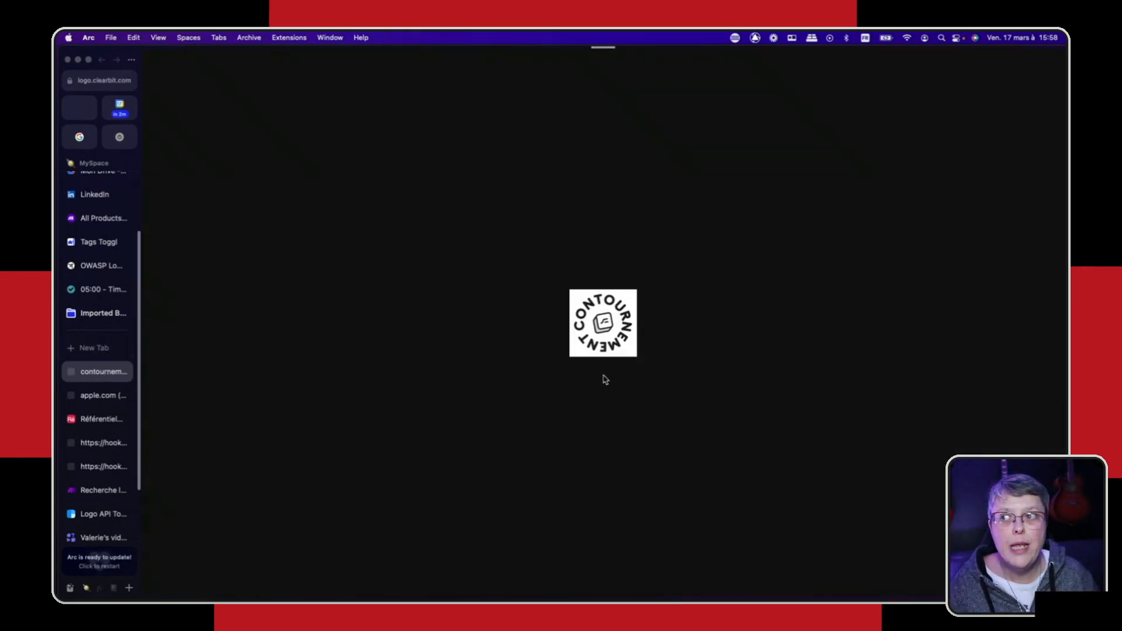
# - Close the Contournement logo tab and the two leftover webhook response tabs
pyautogui.moveTo(124, 374)
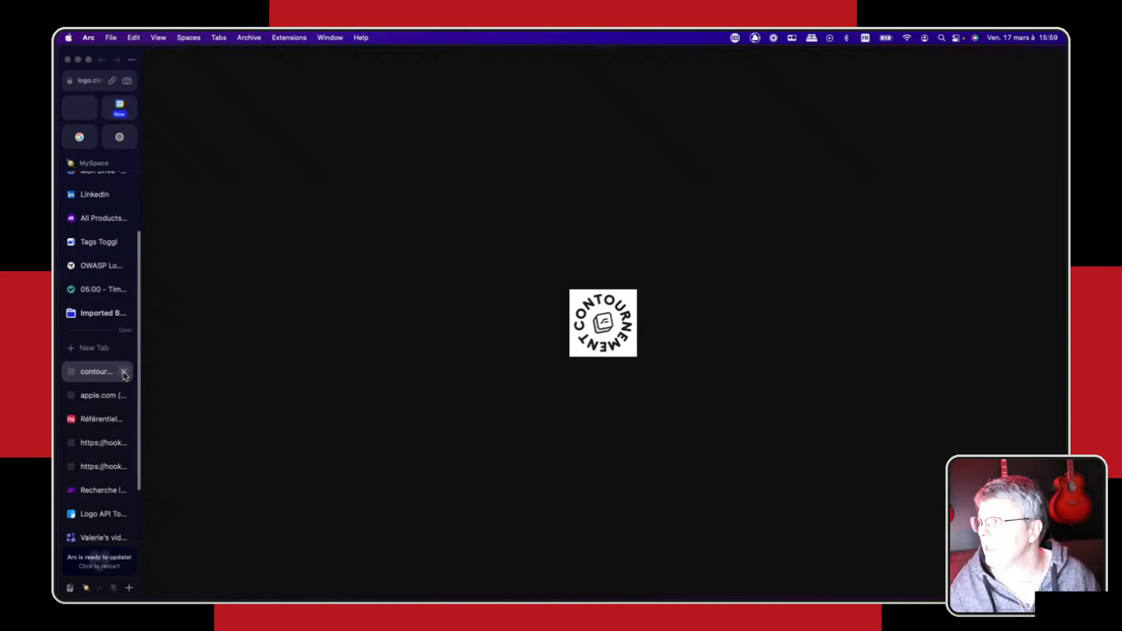
pyautogui.click(124, 373)
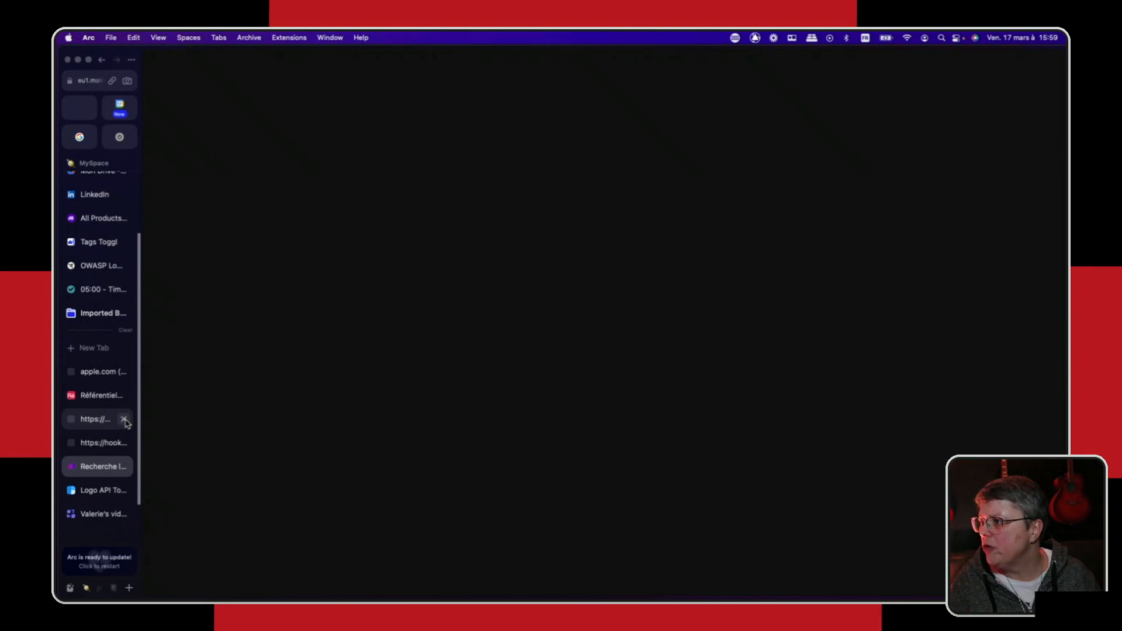
pyautogui.click(124, 419)
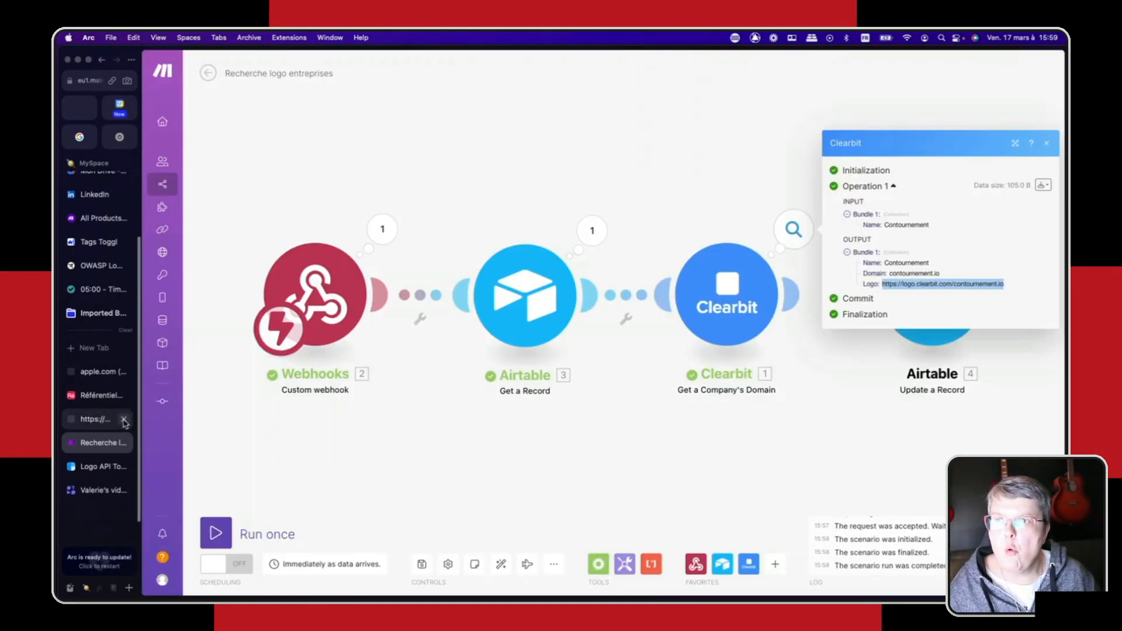
pyautogui.click(124, 420)
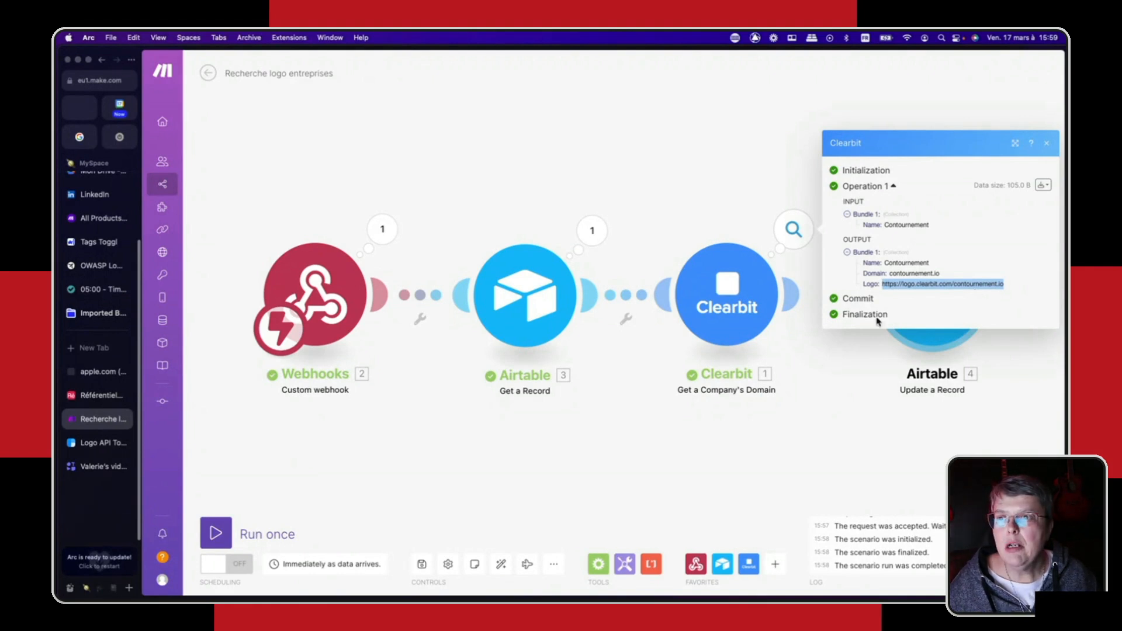
# - Connect the Clearbit module to the Airtable Update a Record module, review its Record ID and Logo file URL mappings, and accept the settings
pyautogui.click(896, 329)
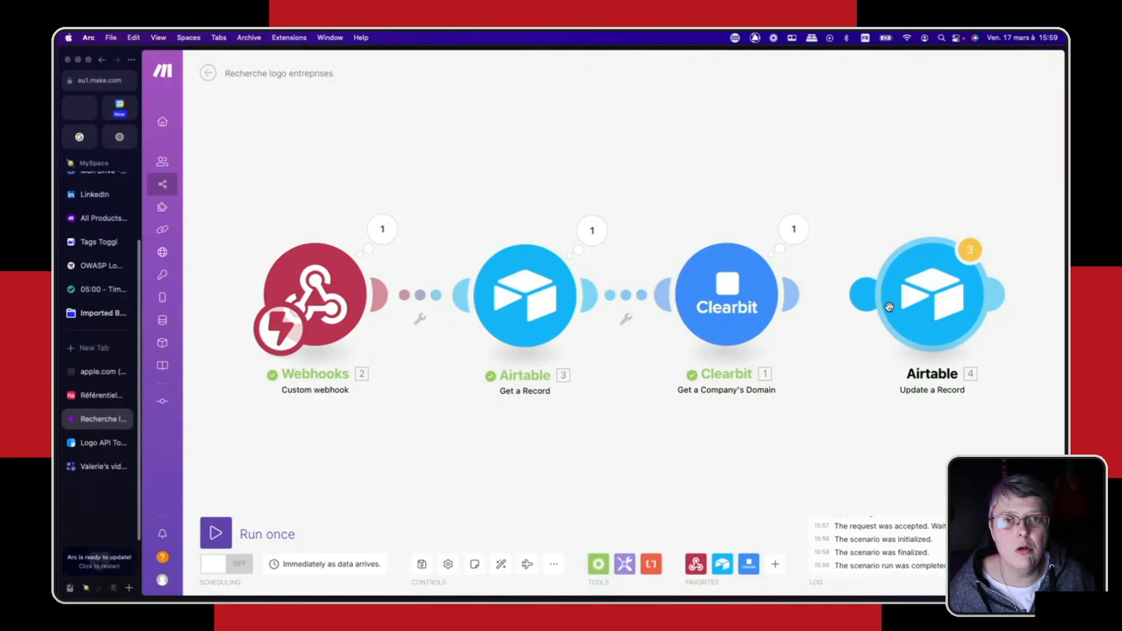
pyautogui.moveTo(889, 307); pyautogui.dragTo(759, 299)
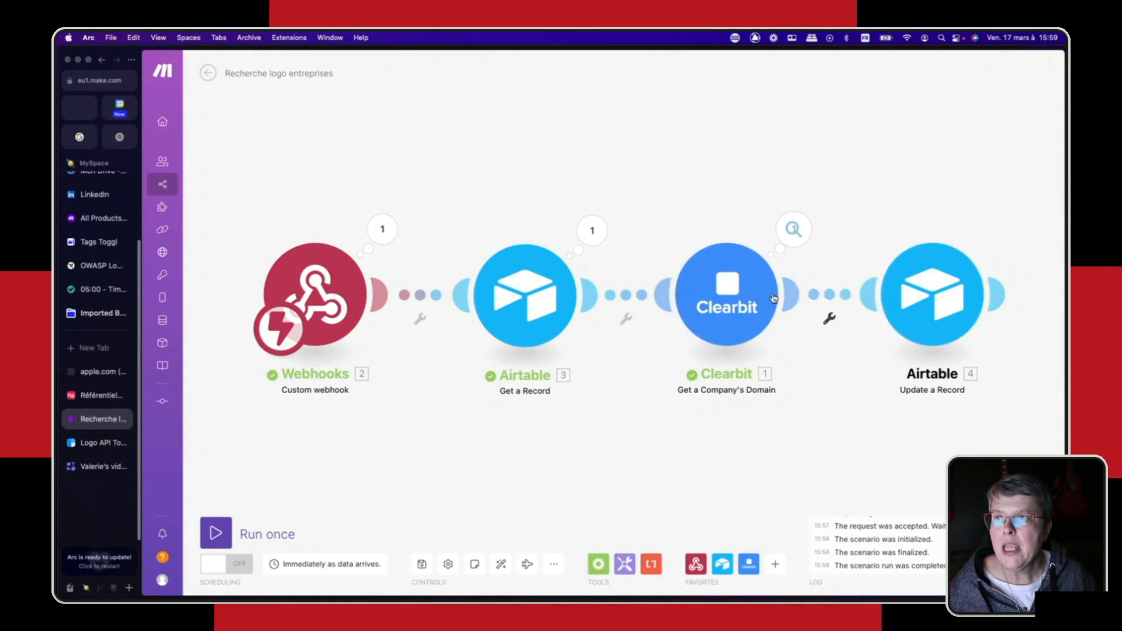
pyautogui.click(923, 294)
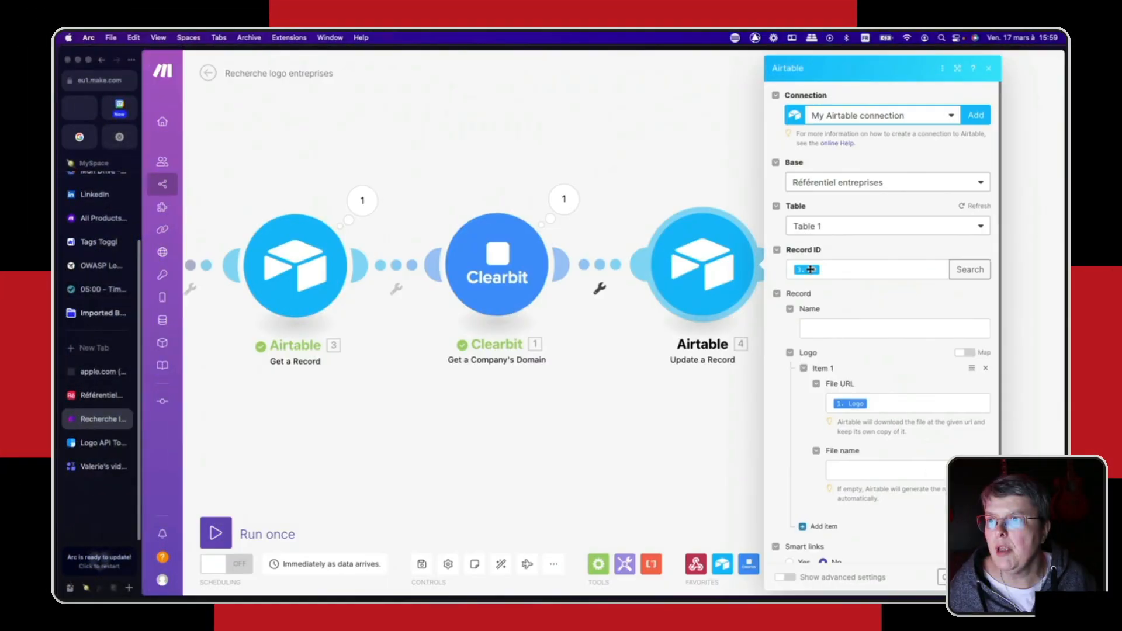
pyautogui.moveTo(808, 270)
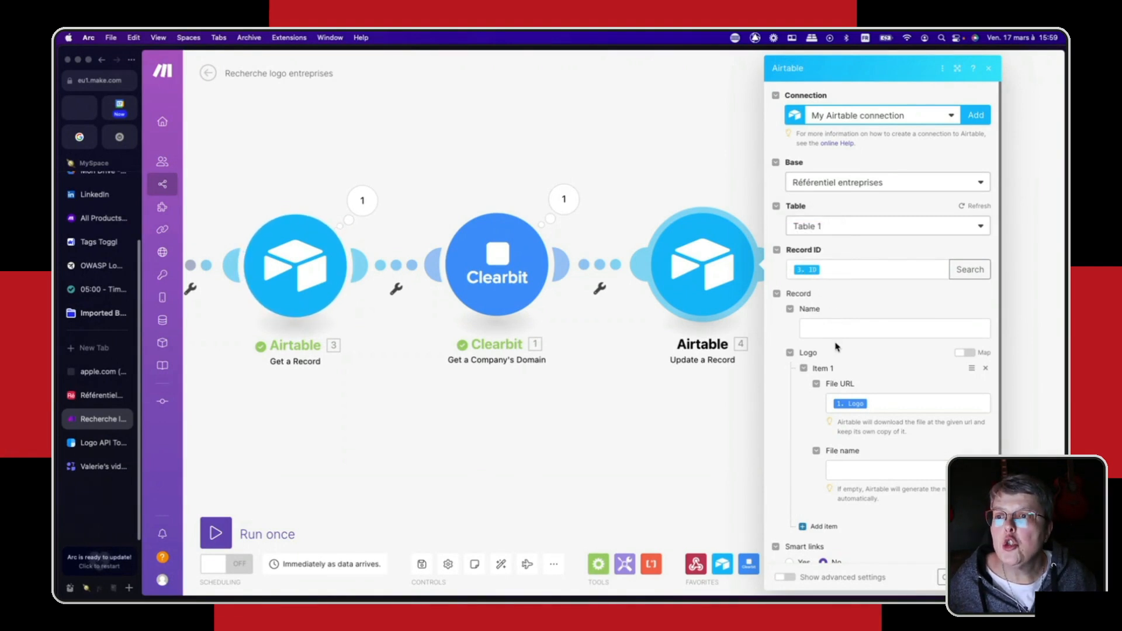
pyautogui.scroll(-3, 839, 342)
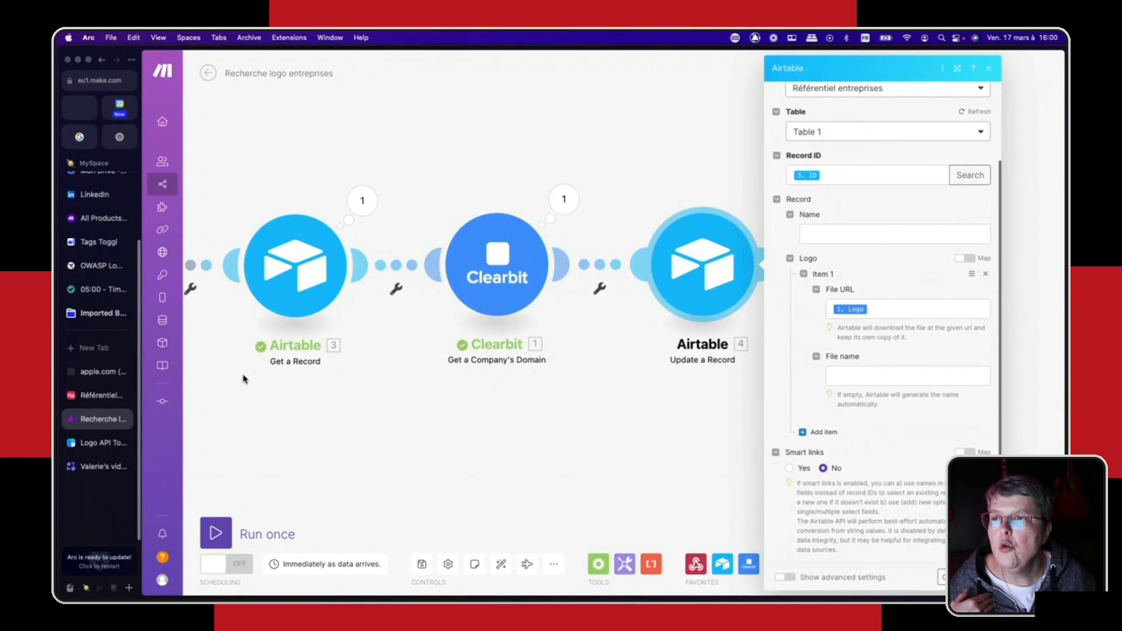
pyautogui.click(98, 400)
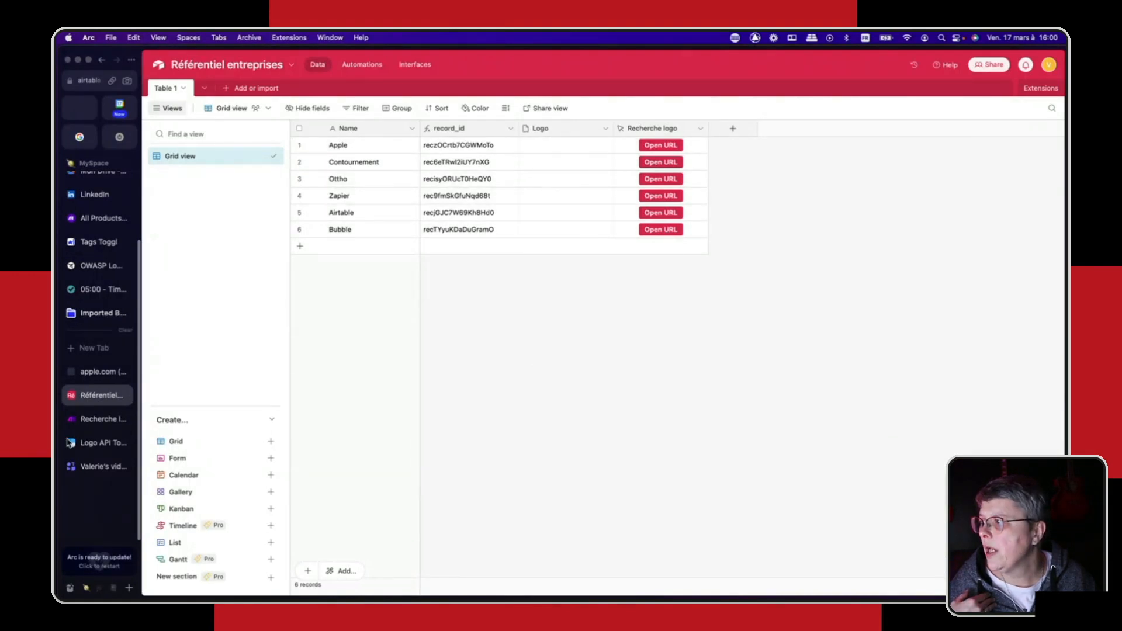
pyautogui.click(91, 419)
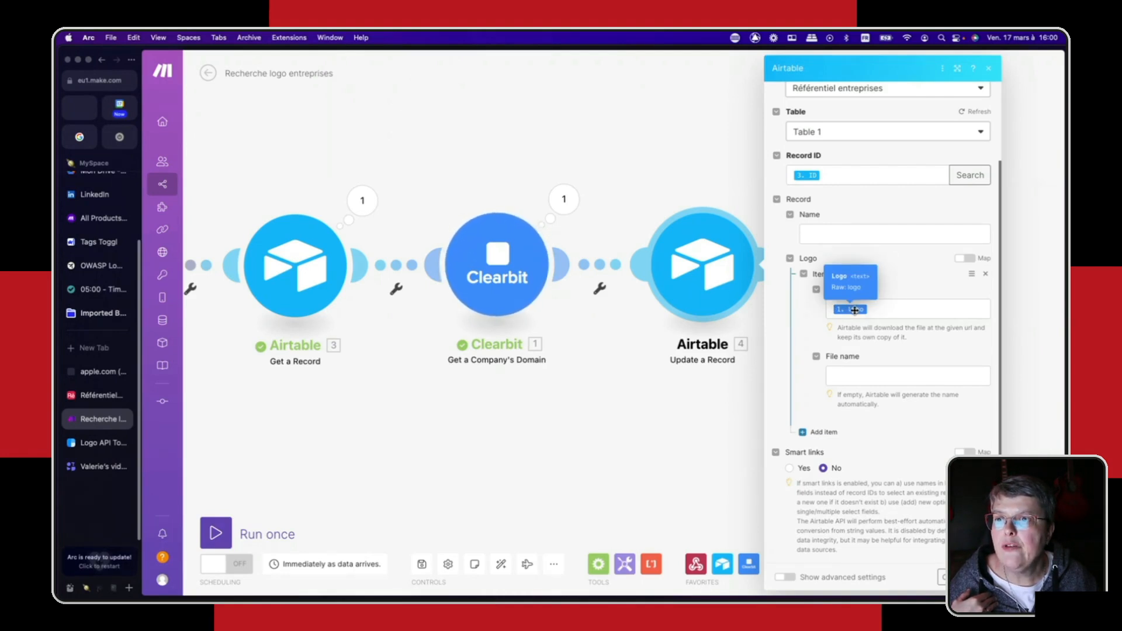
pyautogui.click(905, 311)
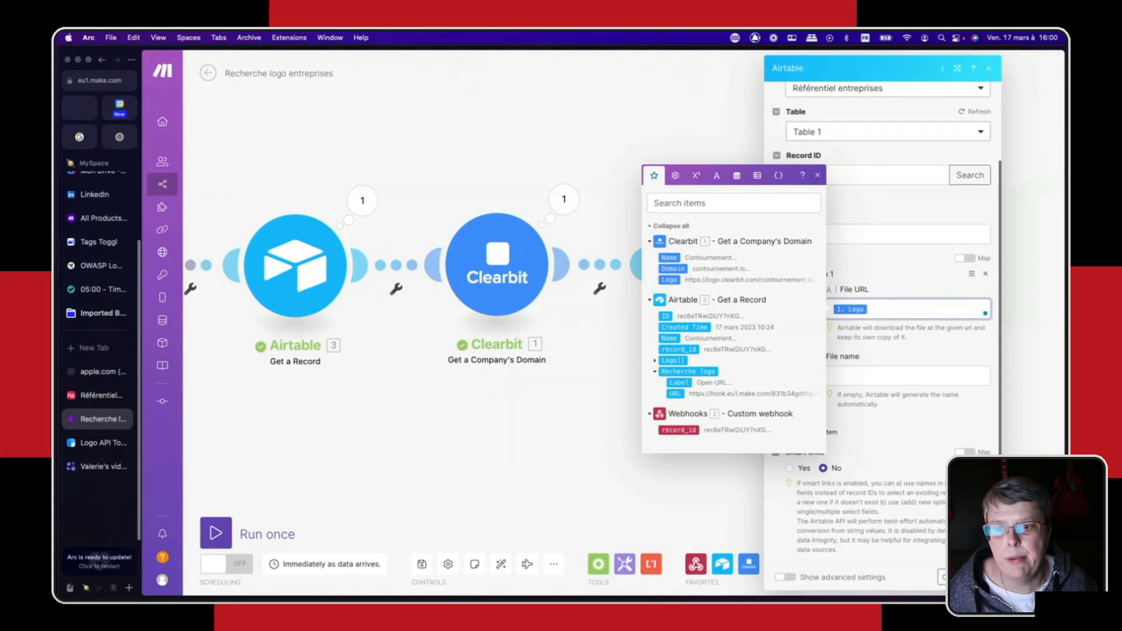
pyautogui.click(979, 577)
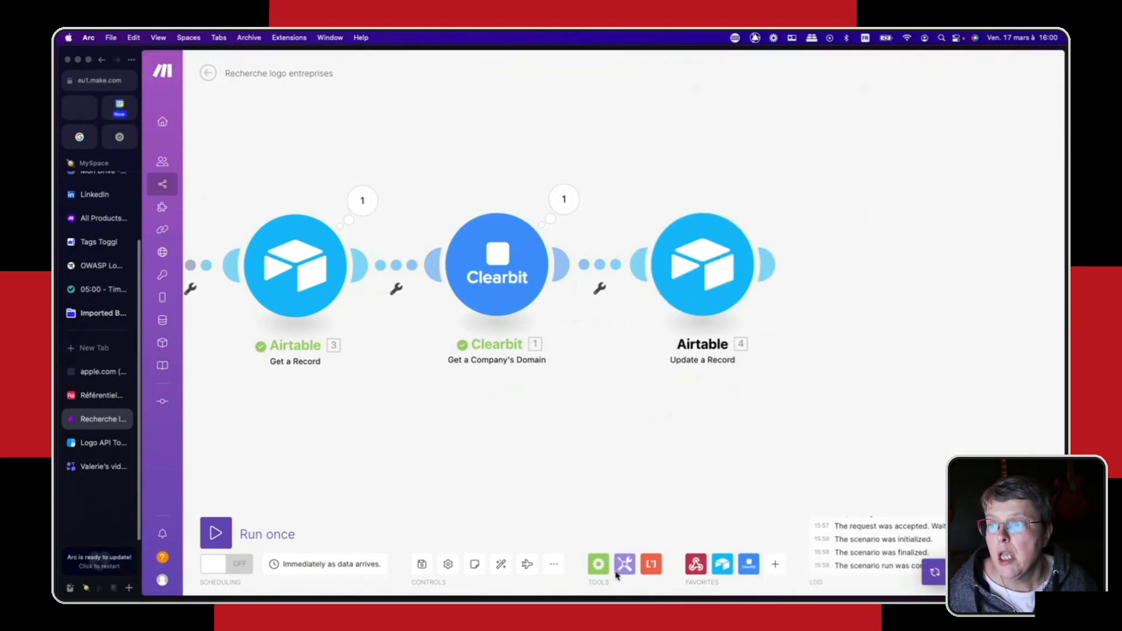
# - Auto-align the modules and run the full scenario once, triggering it from Contournement's Recherche logo button in Airtable
pyautogui.click(501, 564)
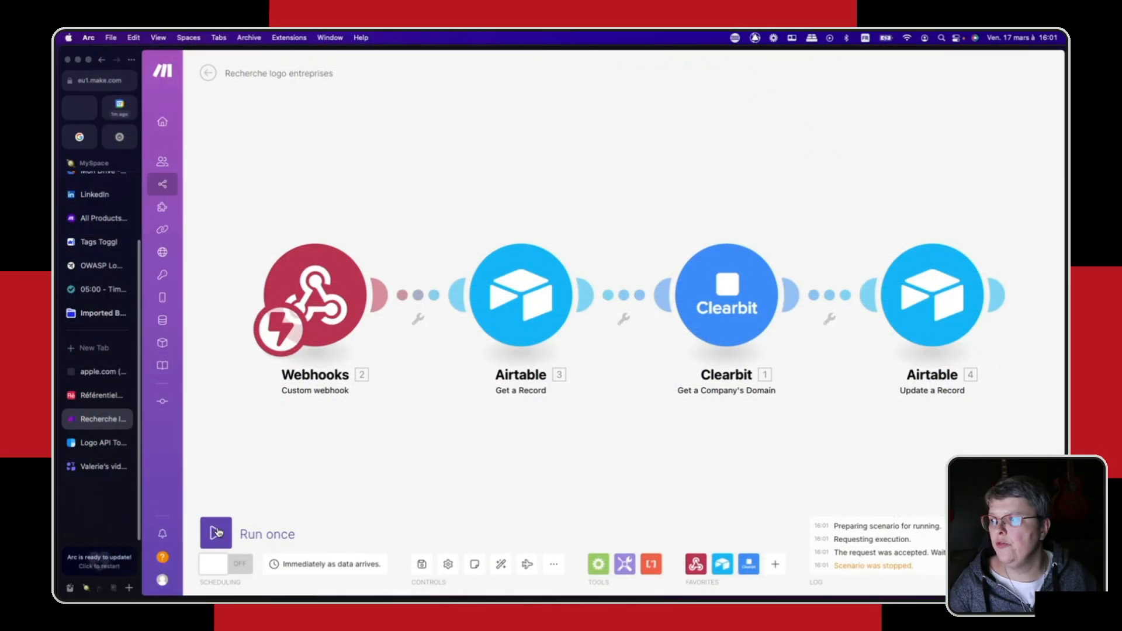
pyautogui.click(216, 532)
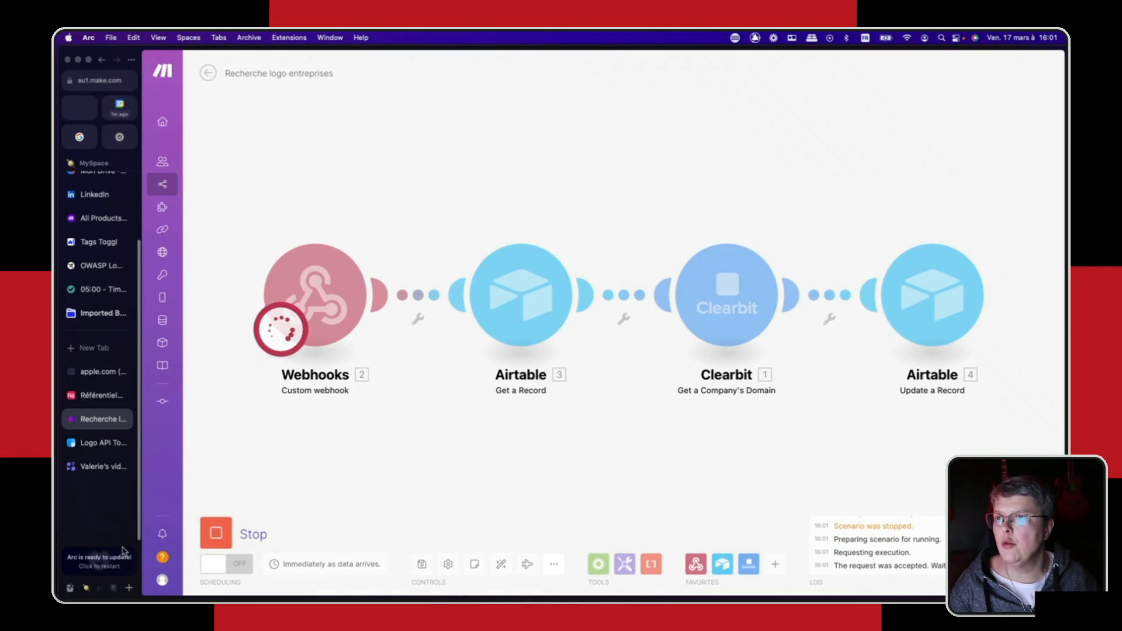
pyautogui.click(93, 397)
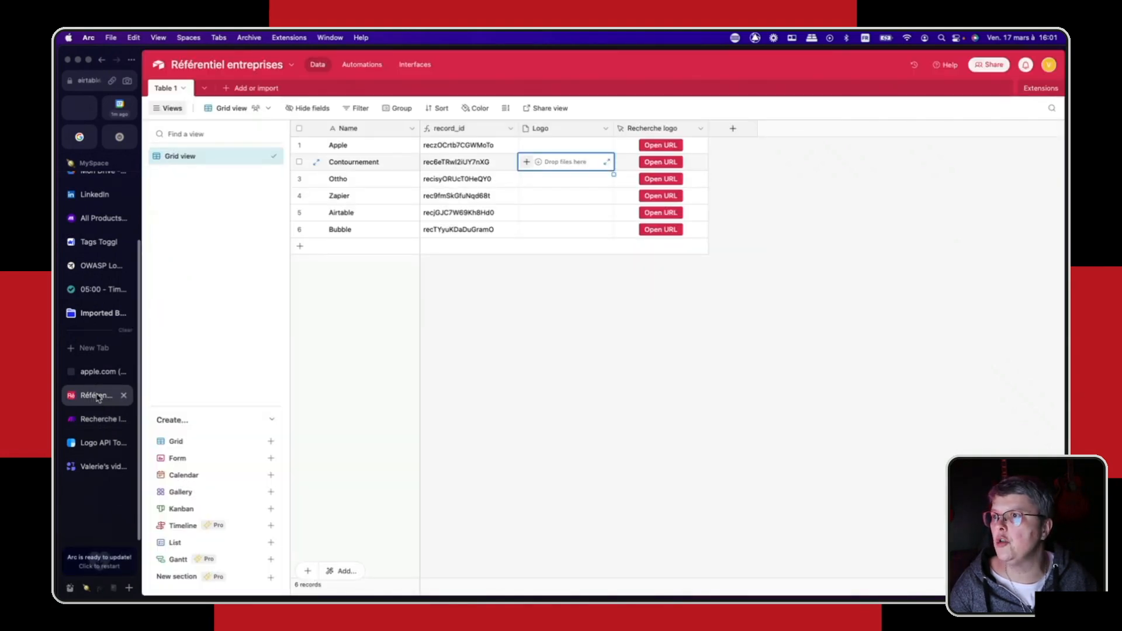
pyautogui.click(777, 187)
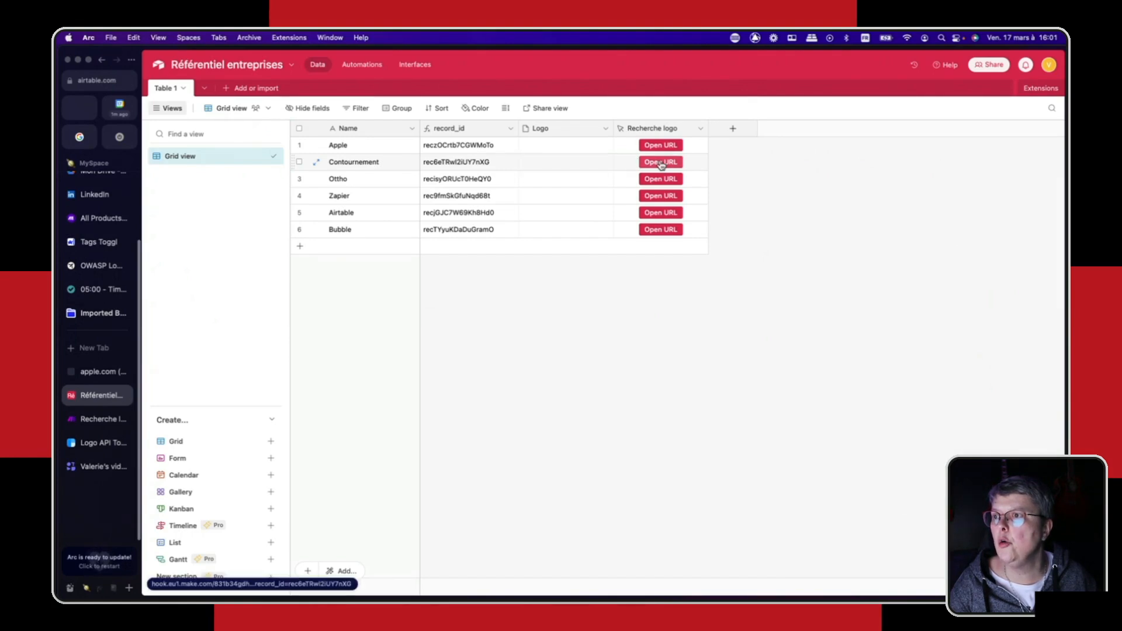
pyautogui.click(661, 163)
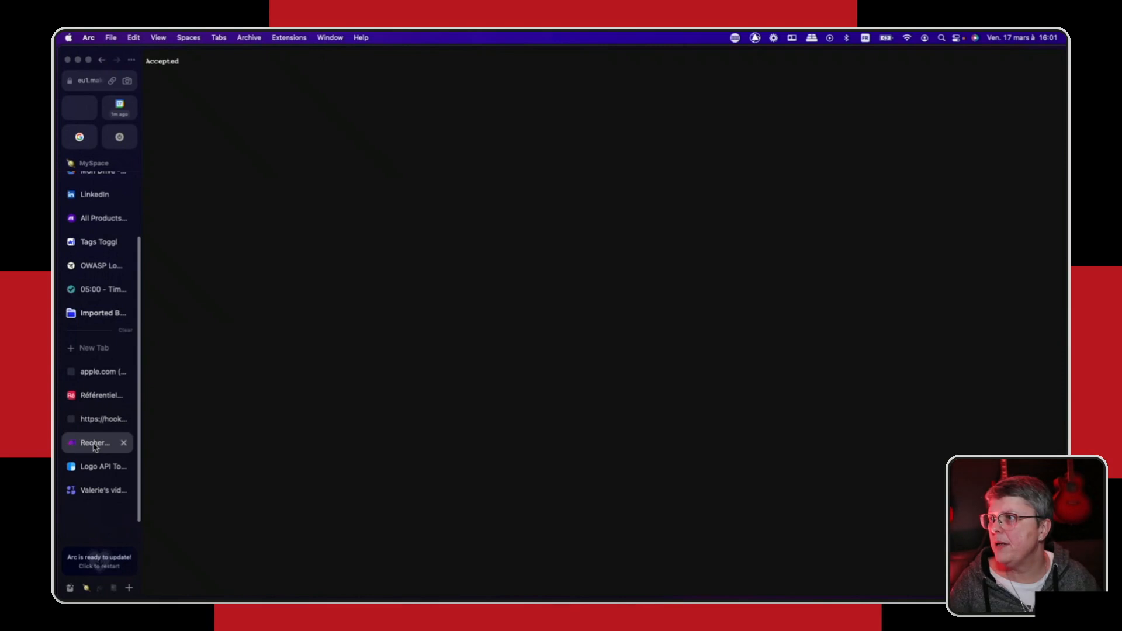
pyautogui.click(95, 446)
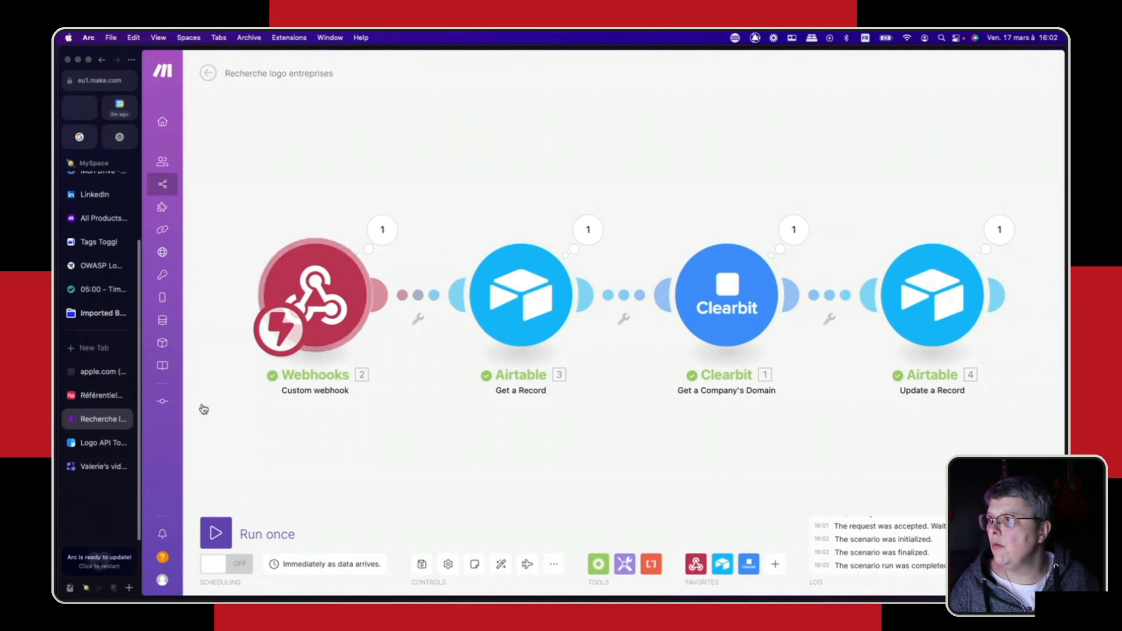
# - Check the execution results of the Webhooks, Airtable Get a Record and Clearbit modules for the full run
pyautogui.click(383, 230)
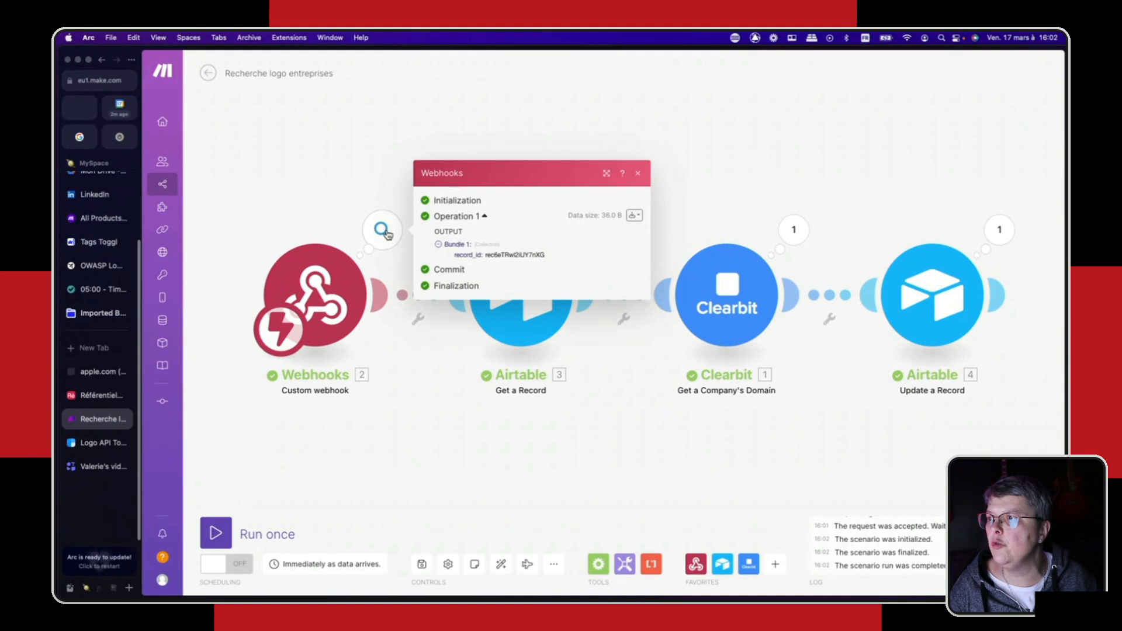
pyautogui.click(361, 160)
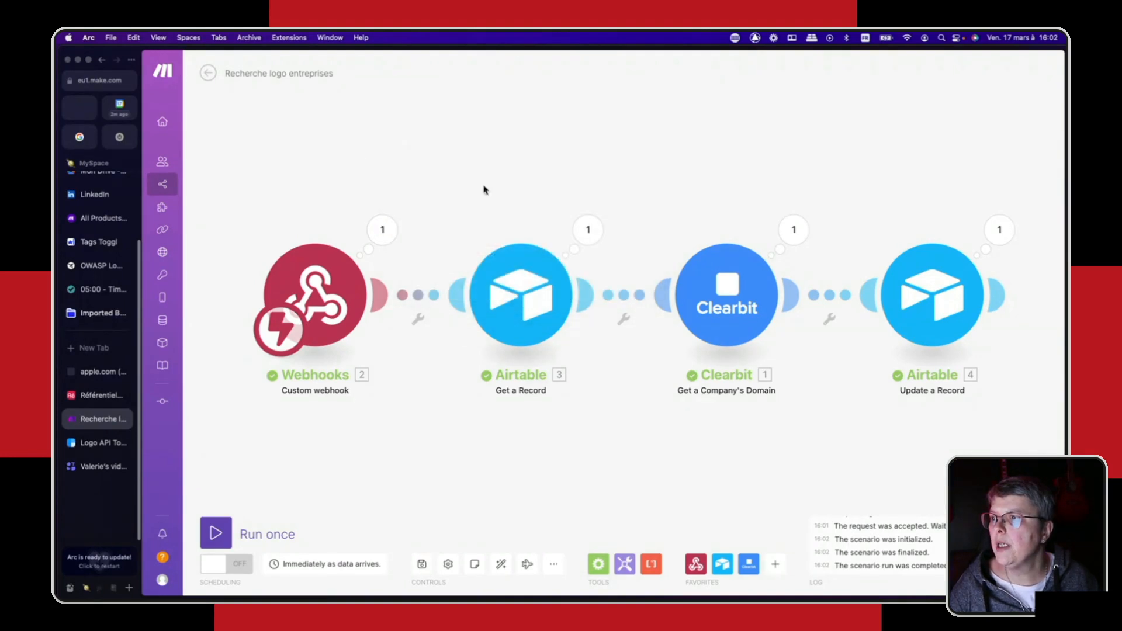
pyautogui.click(588, 230)
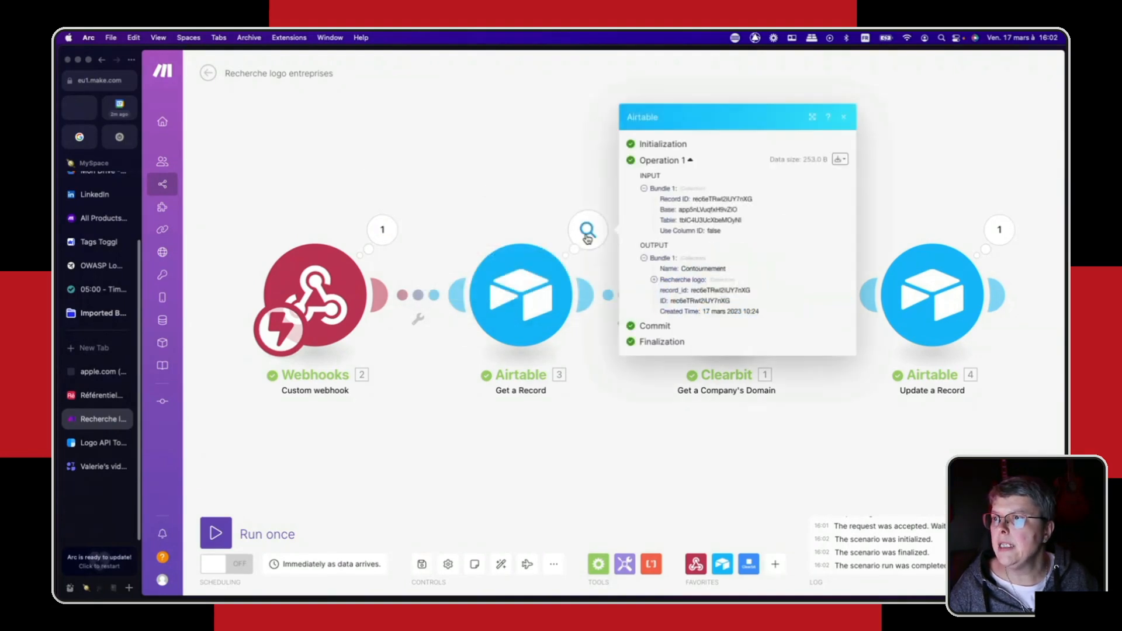
pyautogui.click(540, 201)
pyautogui.click(794, 230)
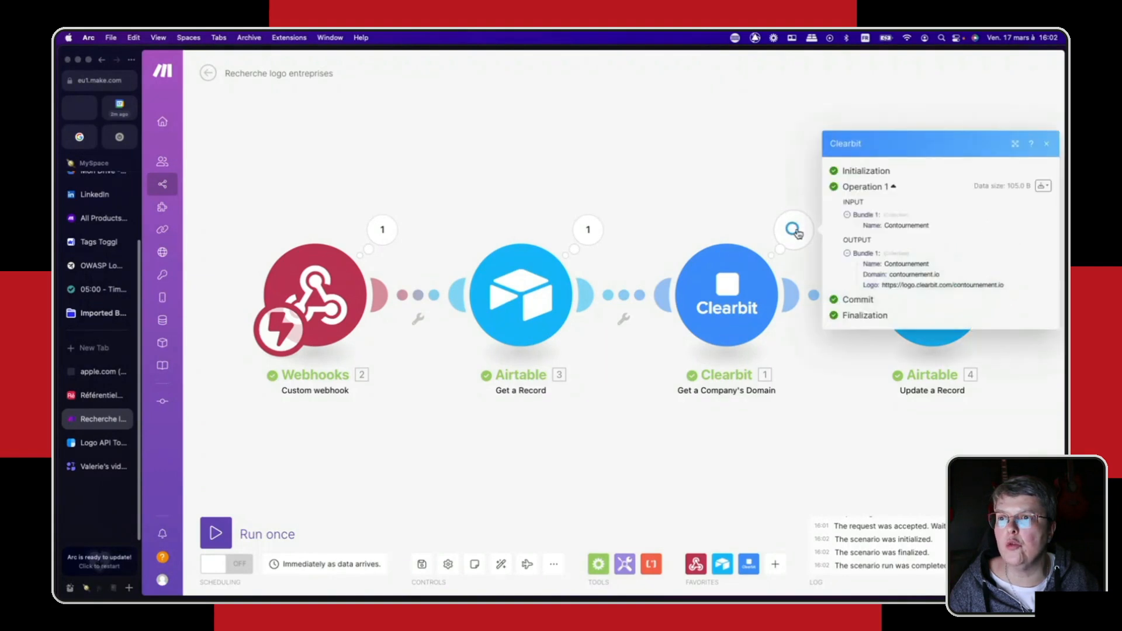
pyautogui.click(884, 430)
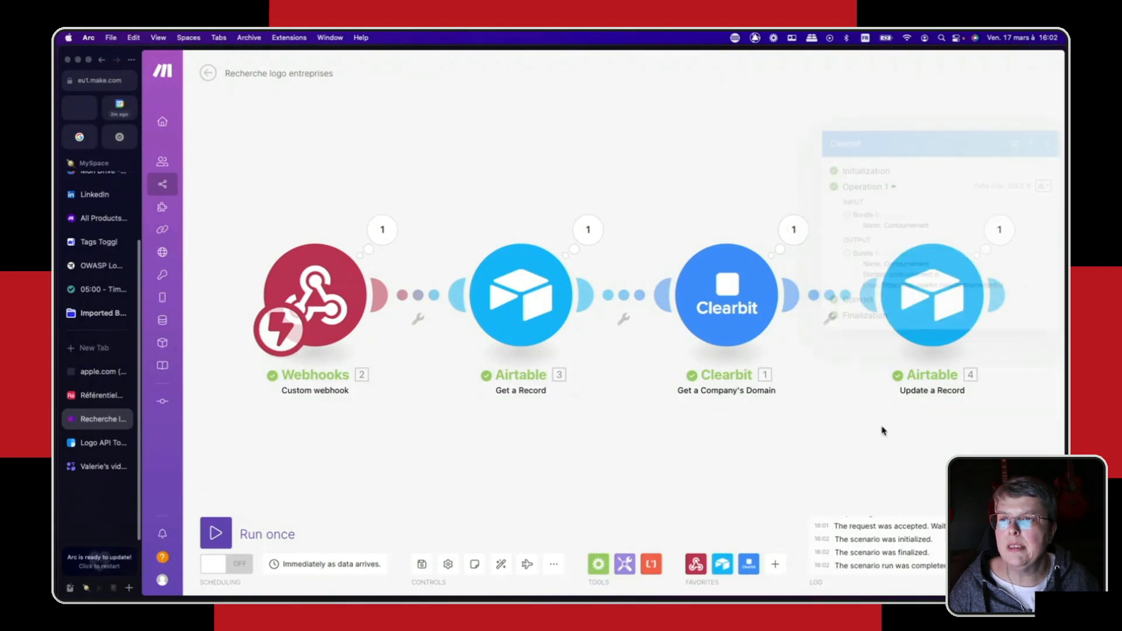
# - Inspect the Airtable Update a Record module's output, expanding the Logo array and its first item
pyautogui.click(995, 235)
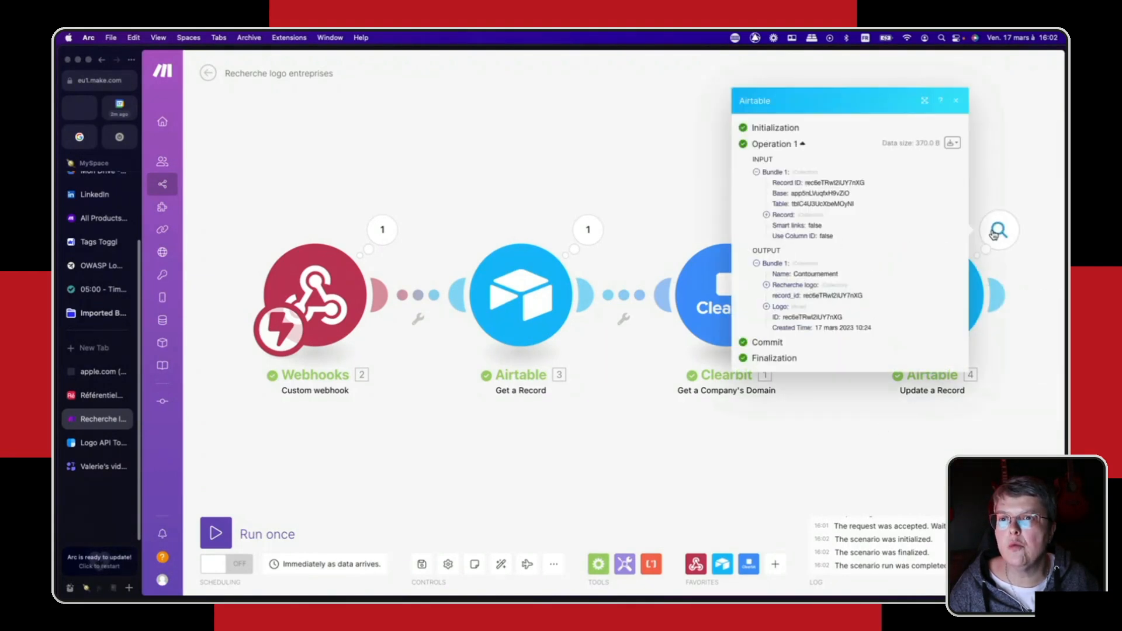
pyautogui.click(768, 309)
pyautogui.click(776, 314)
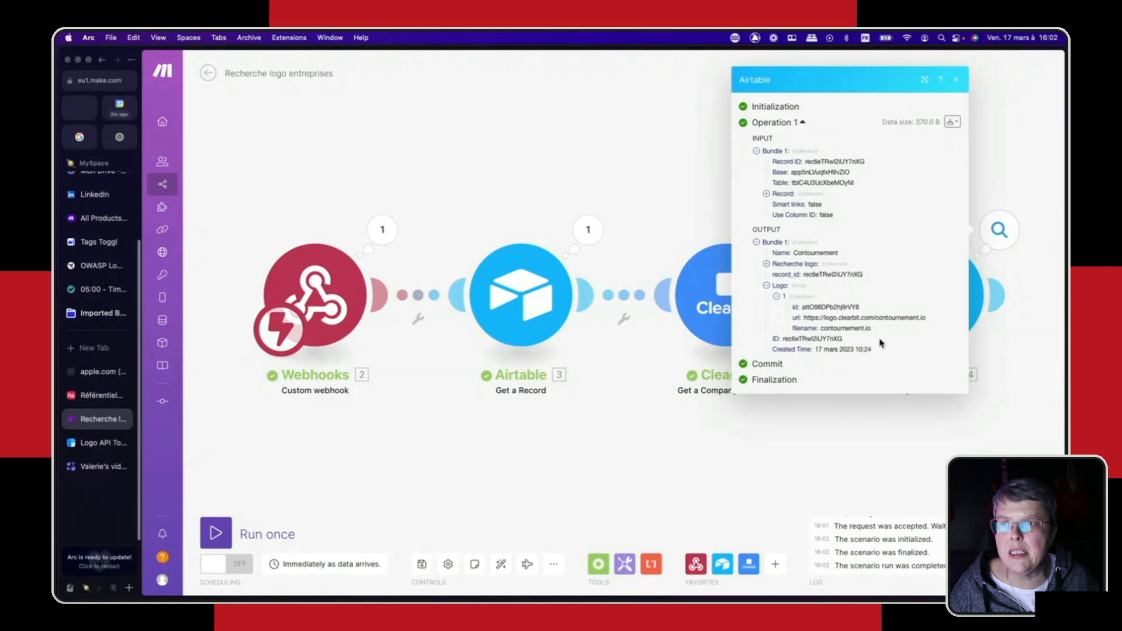
# - Preview the logo attachment in Contournement's record in the Airtable table, and close the preview
pyautogui.click(98, 395)
pyautogui.click(535, 165)
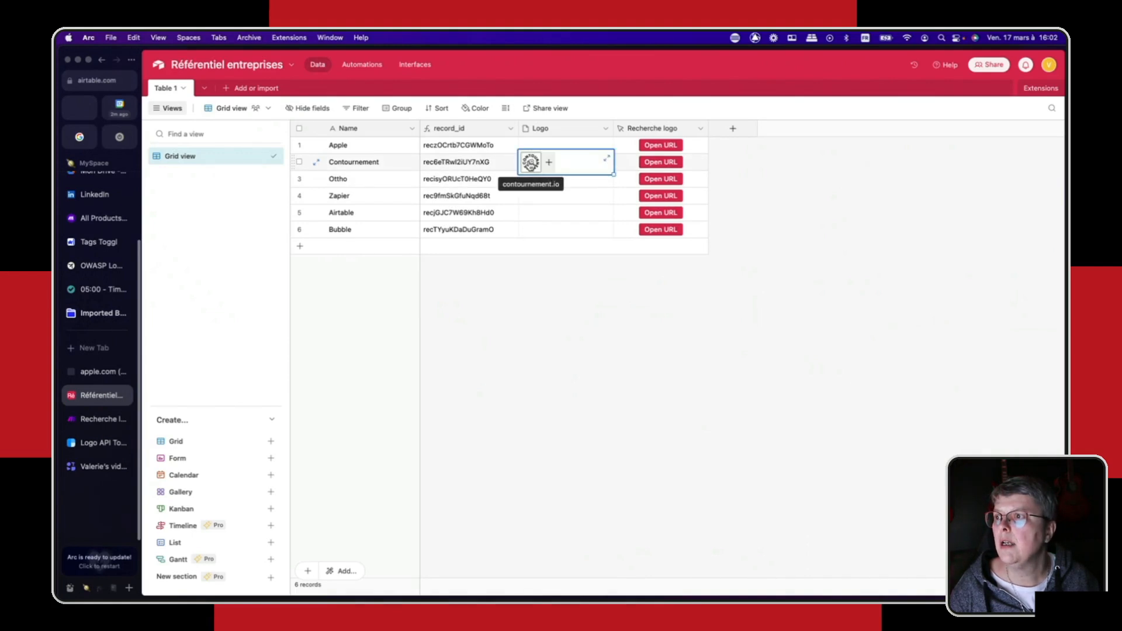
pyautogui.click(531, 163)
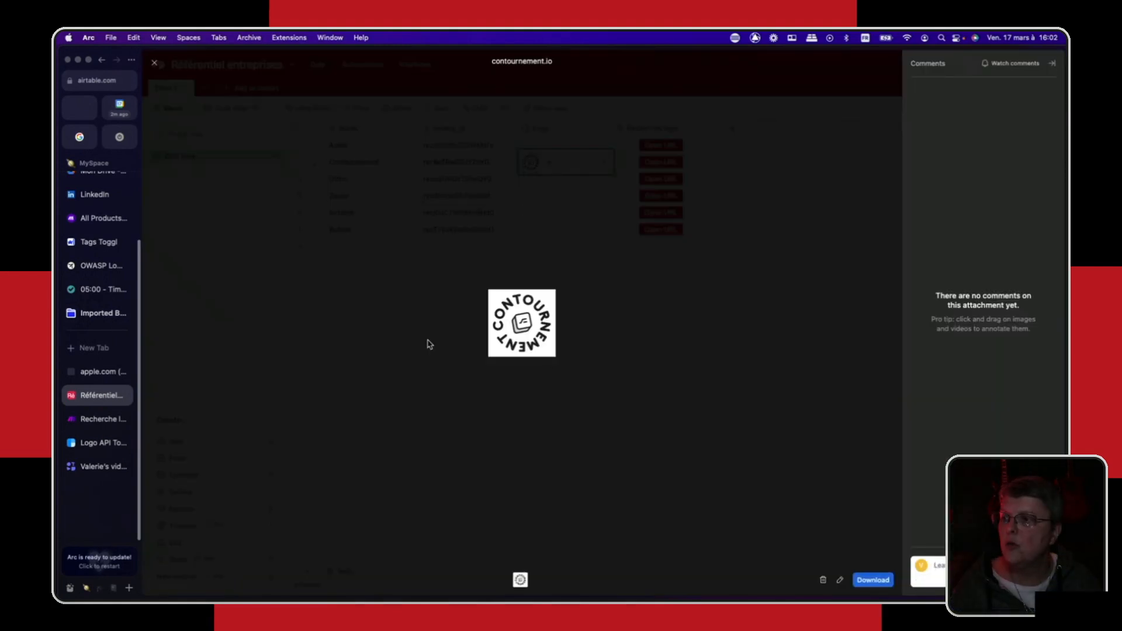
pyautogui.click(154, 64)
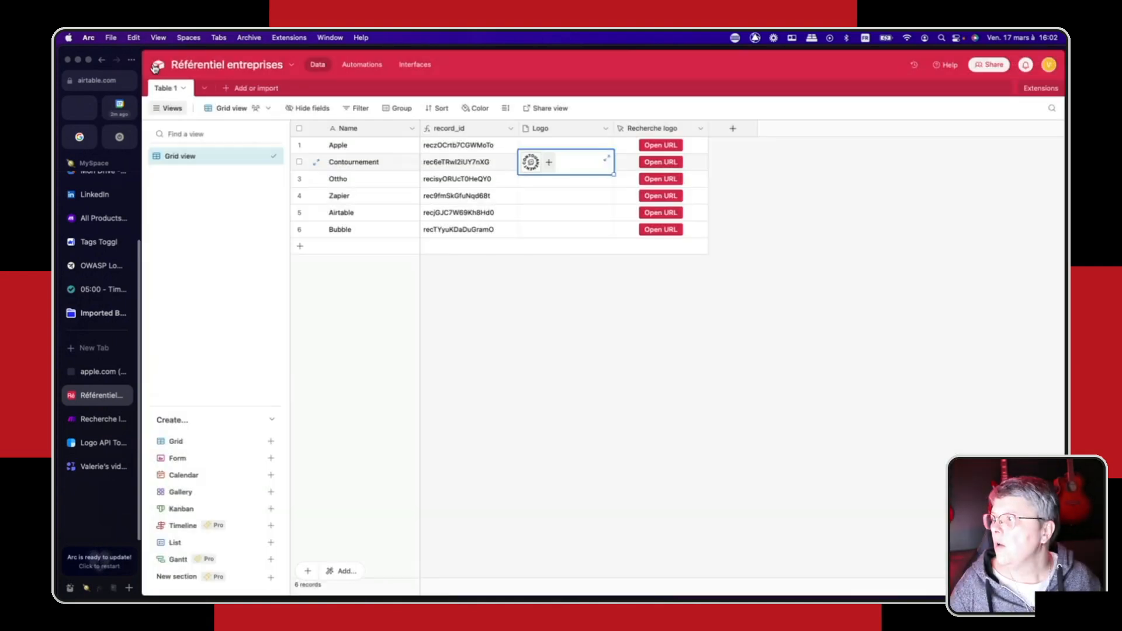
# - Run the Make scenario once more, triggering it from Bubble's Recherche logo button in Airtable, and return to the scenario to check the run
pyautogui.click(94, 425)
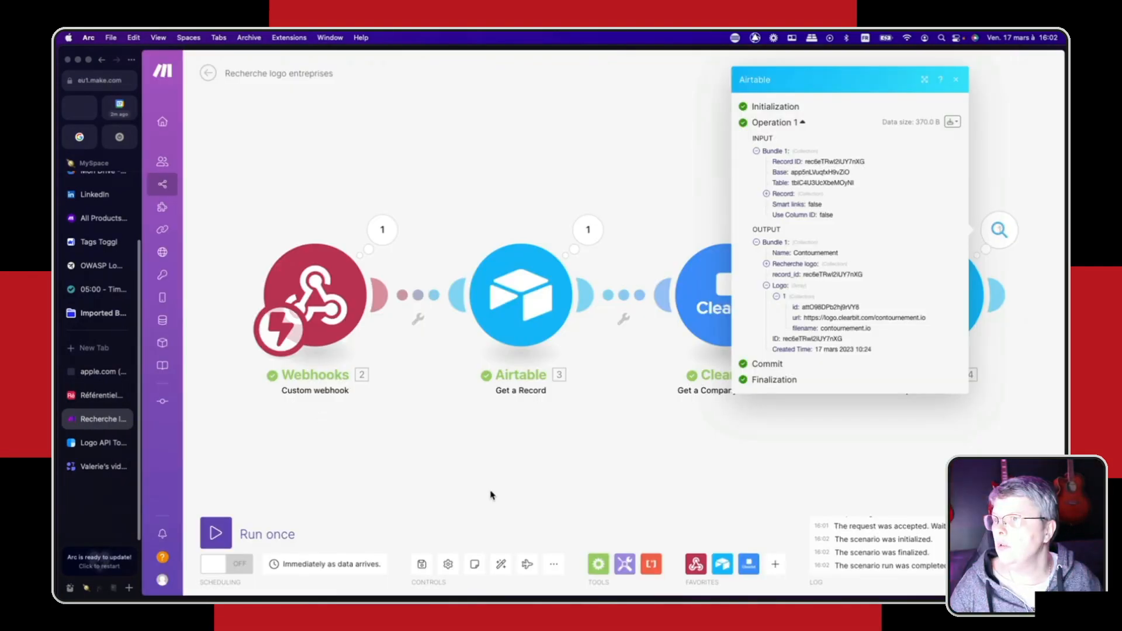
pyautogui.click(492, 495)
pyautogui.click(216, 532)
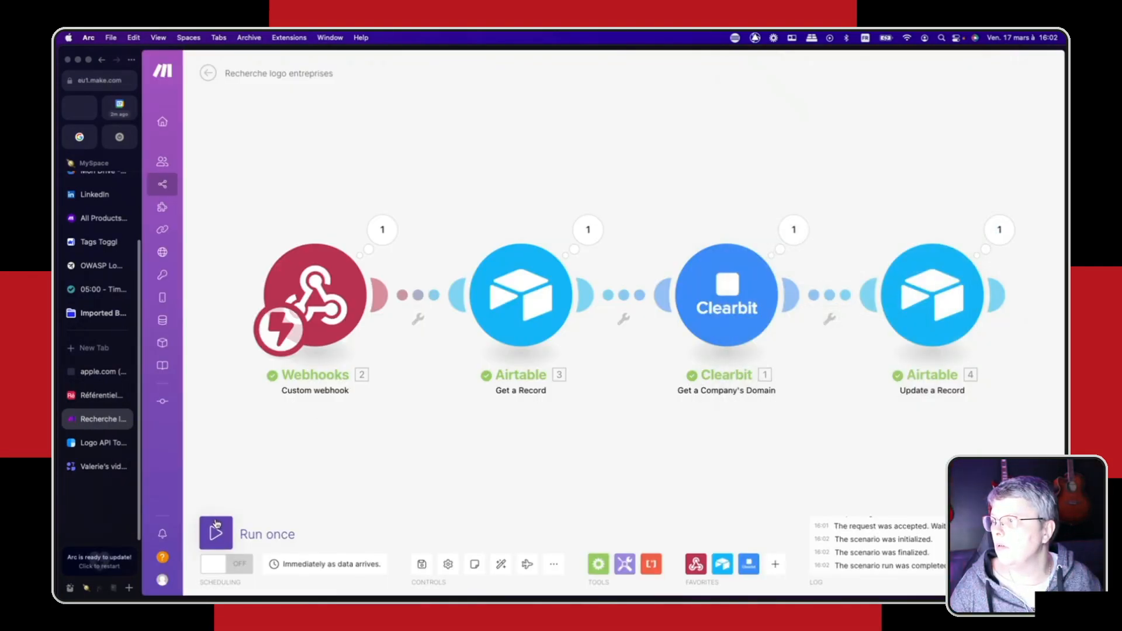
pyautogui.click(94, 396)
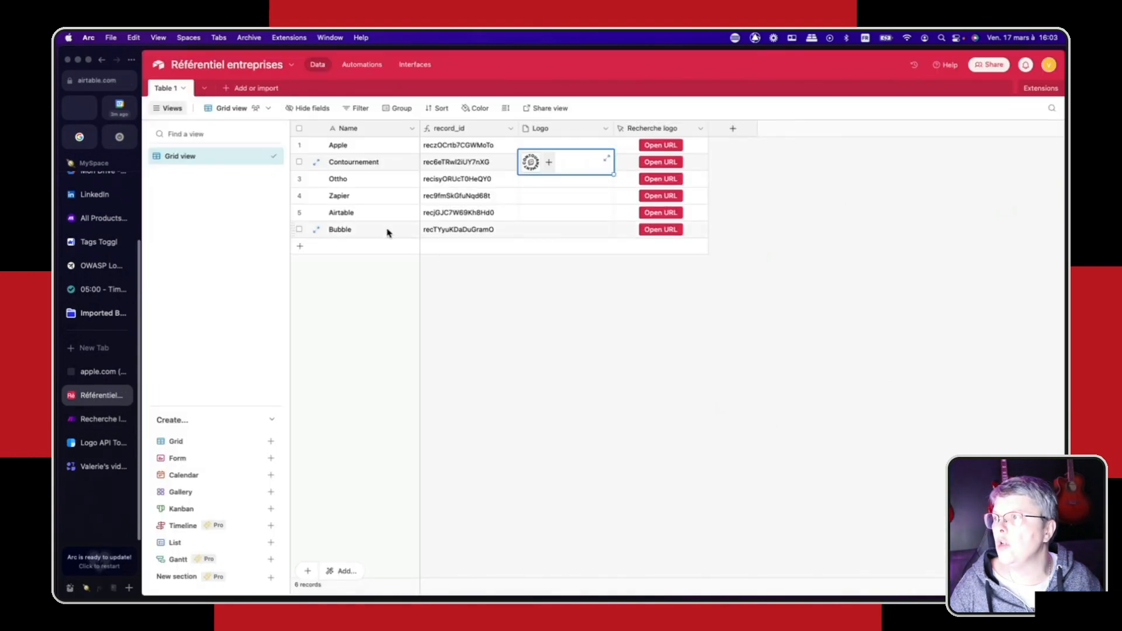
pyautogui.click(660, 229)
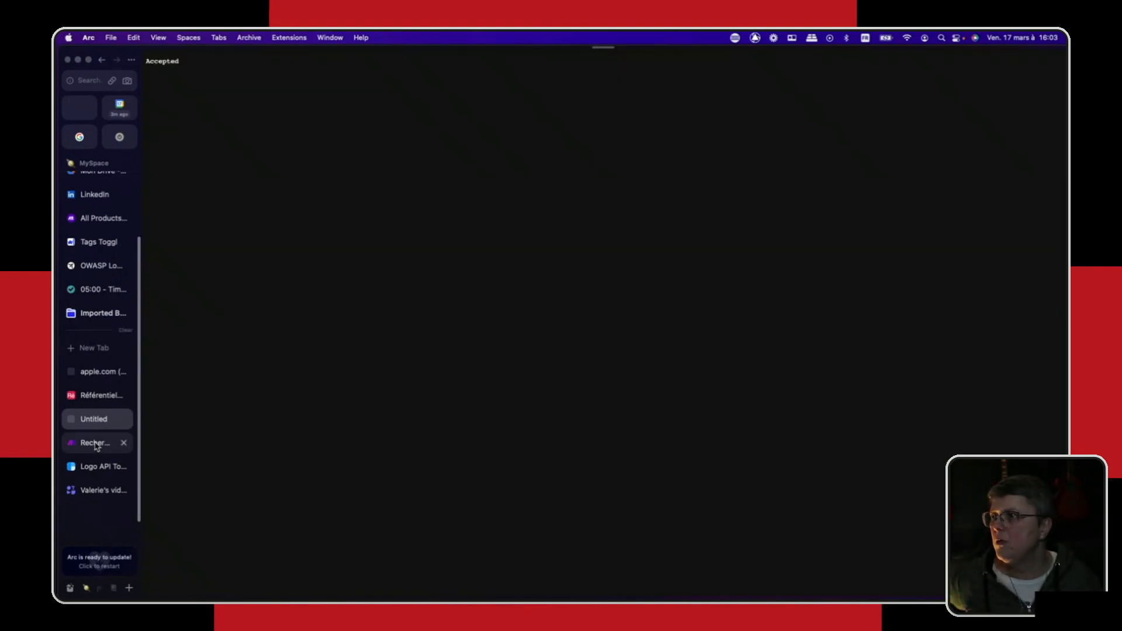
pyautogui.click(95, 444)
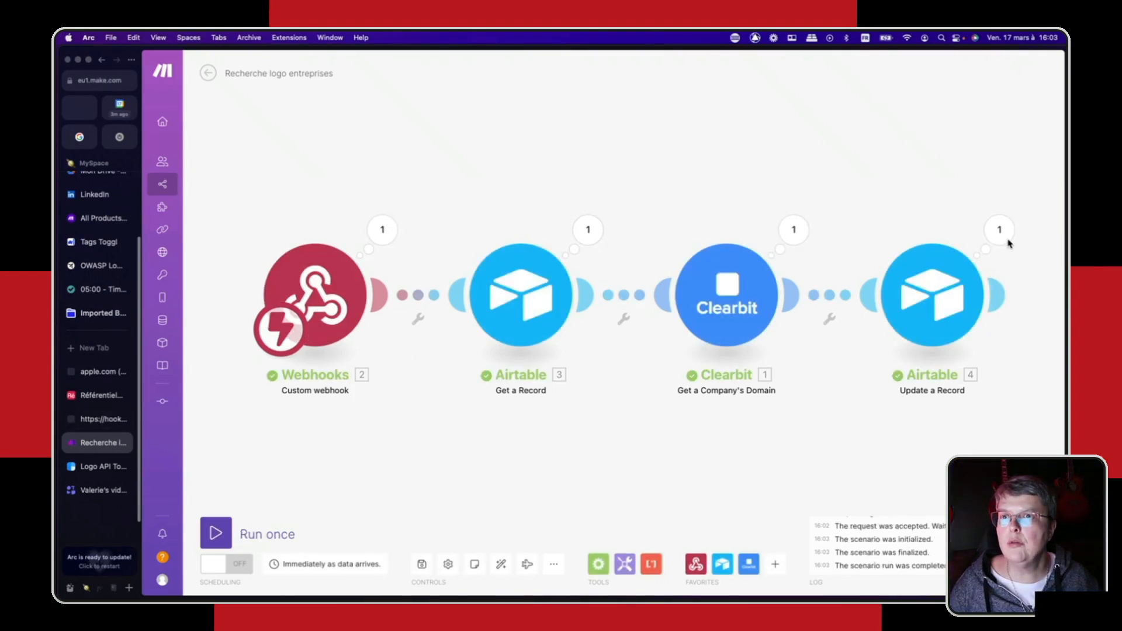
# - Preview the logo attachment in Bubble's record in the Airtable table, and close the preview
pyautogui.click(87, 396)
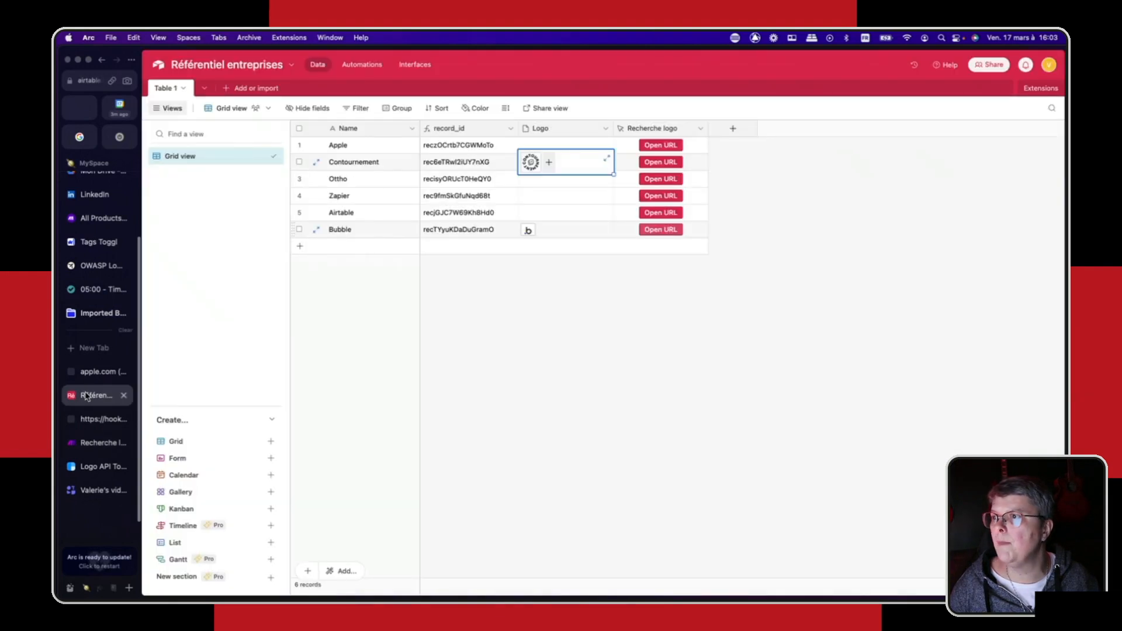
pyautogui.click(533, 234)
pyautogui.click(531, 232)
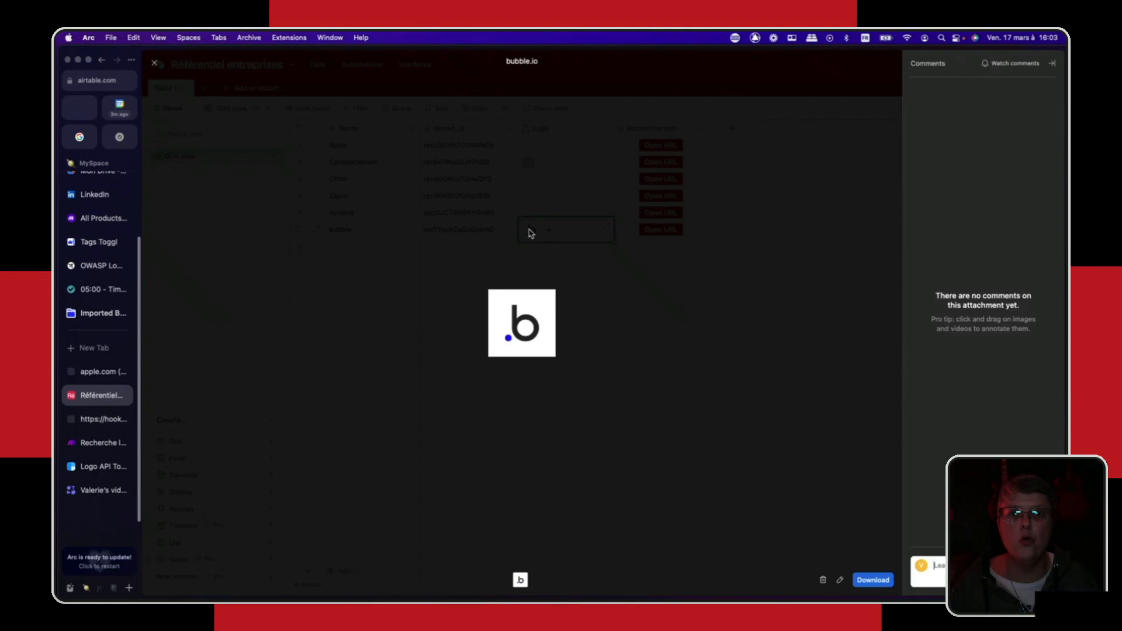
pyautogui.click(154, 63)
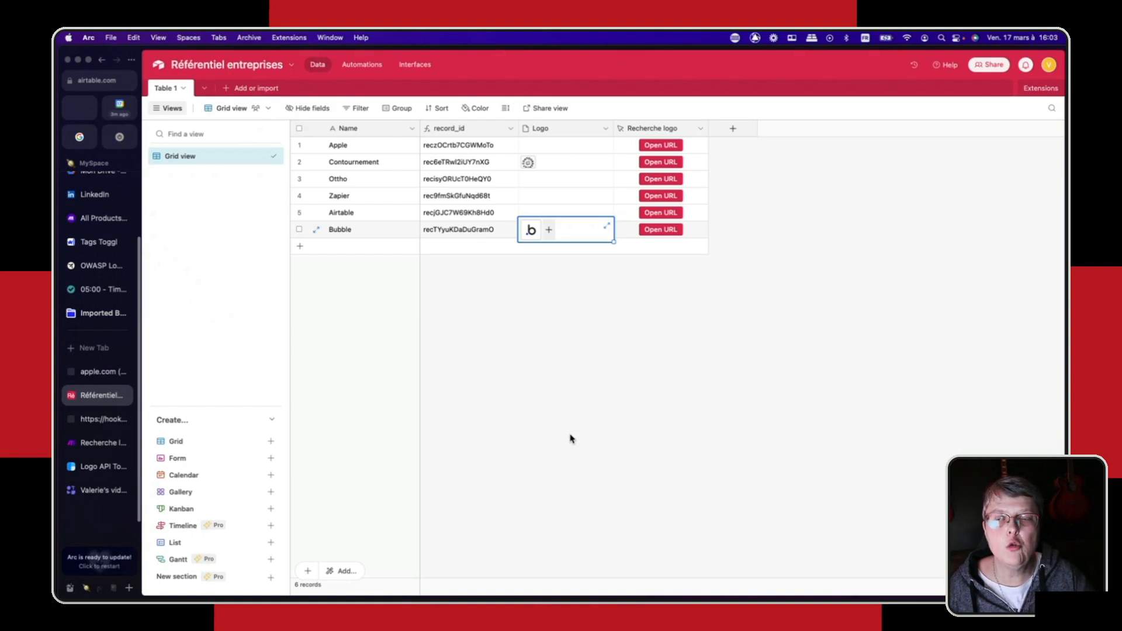
pyautogui.click(100, 419)
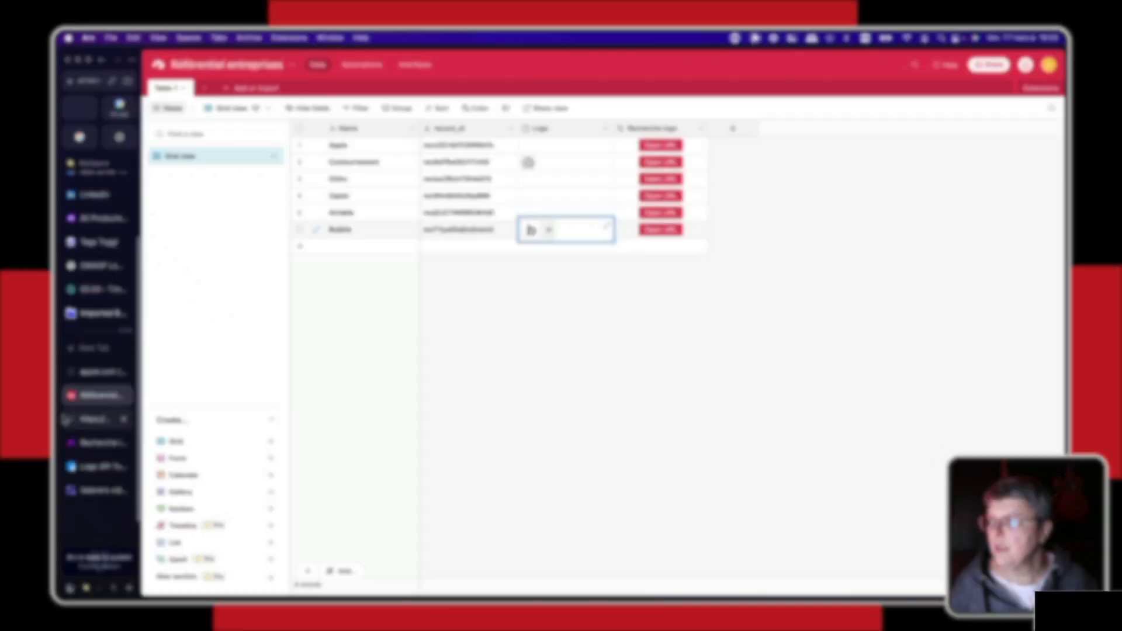